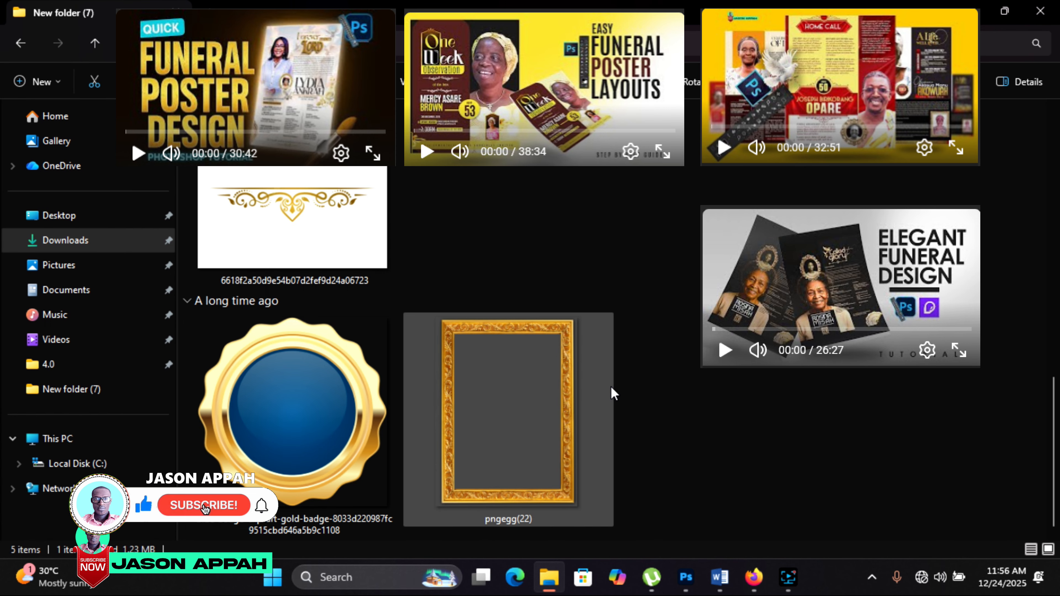
Review the source images in New folder (7) and the funeral announcement text in the Word document
scroll(611, 386, up, 10)
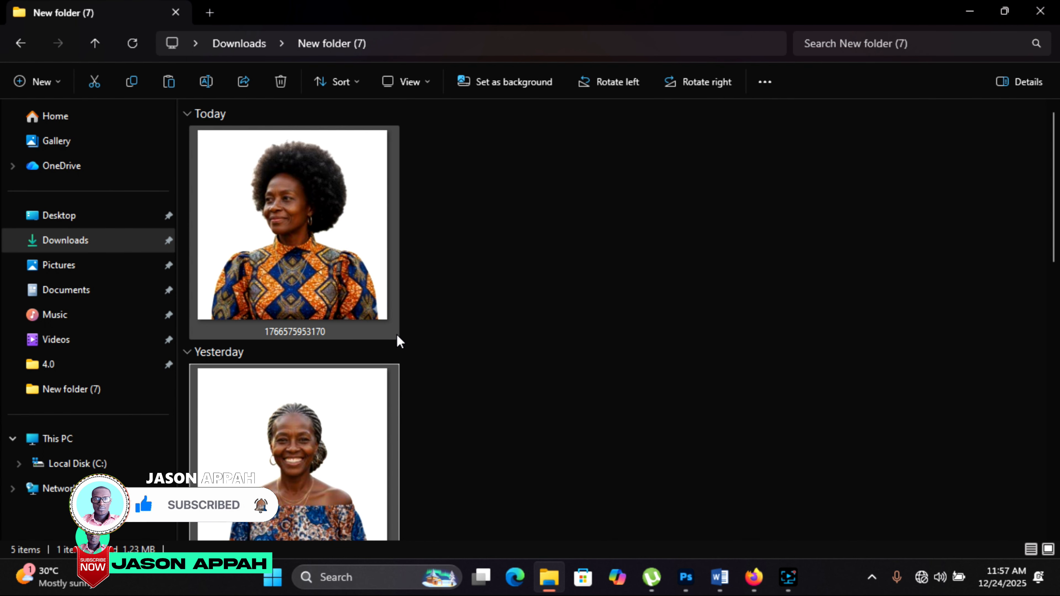
click(719, 576)
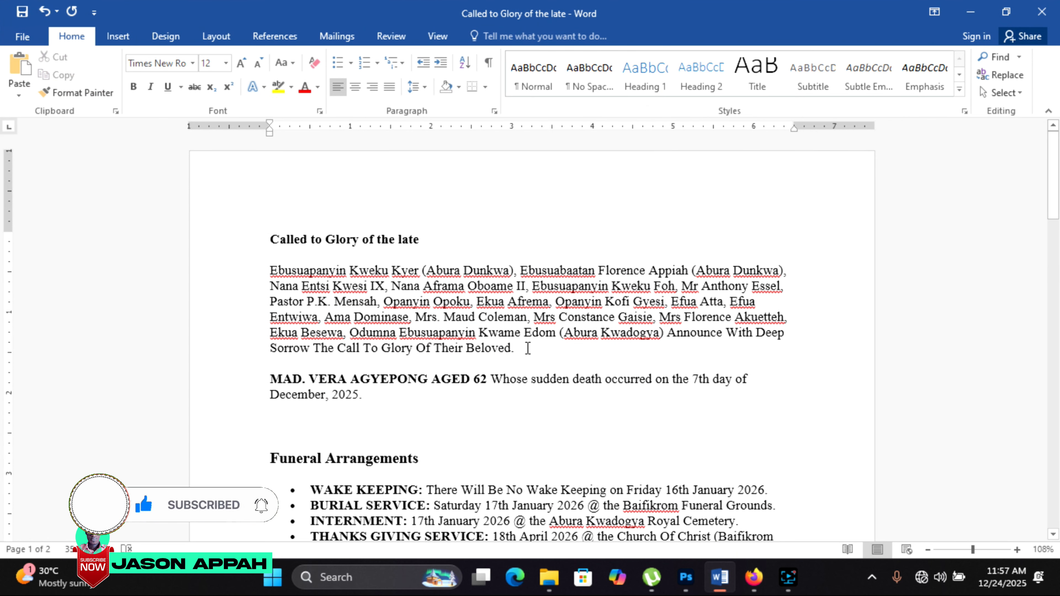
scroll(528, 352, down, 1)
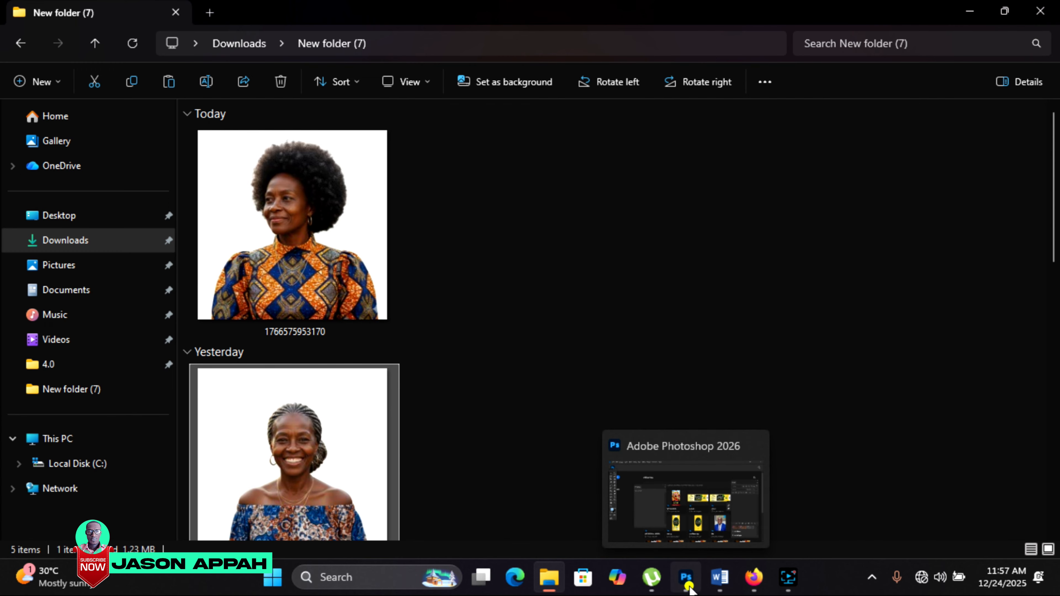
Switch to Photoshop and create a white RGB document named funeral Poser, 18.767 × 22.17 inches at 300 pixels/inch
click(686, 577)
click(33, 13)
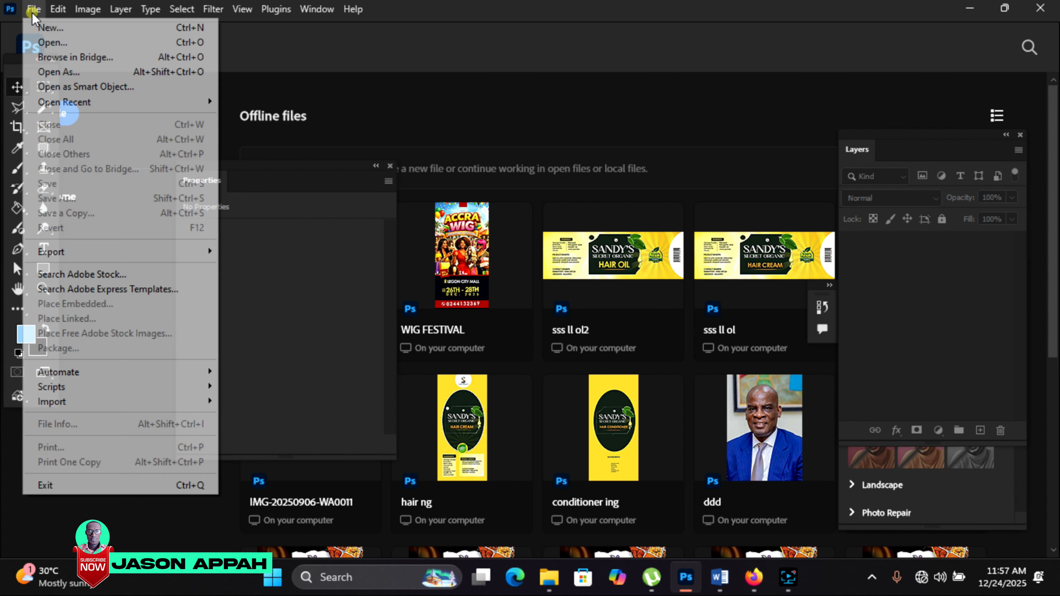
click(57, 27)
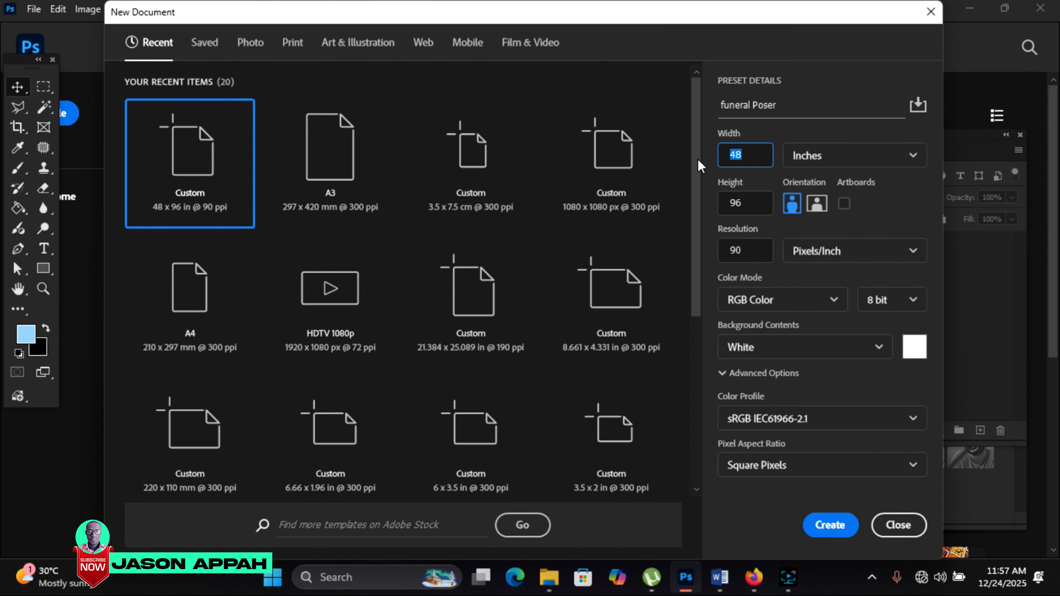
text(18.767)
double_click(740, 250)
text(300)
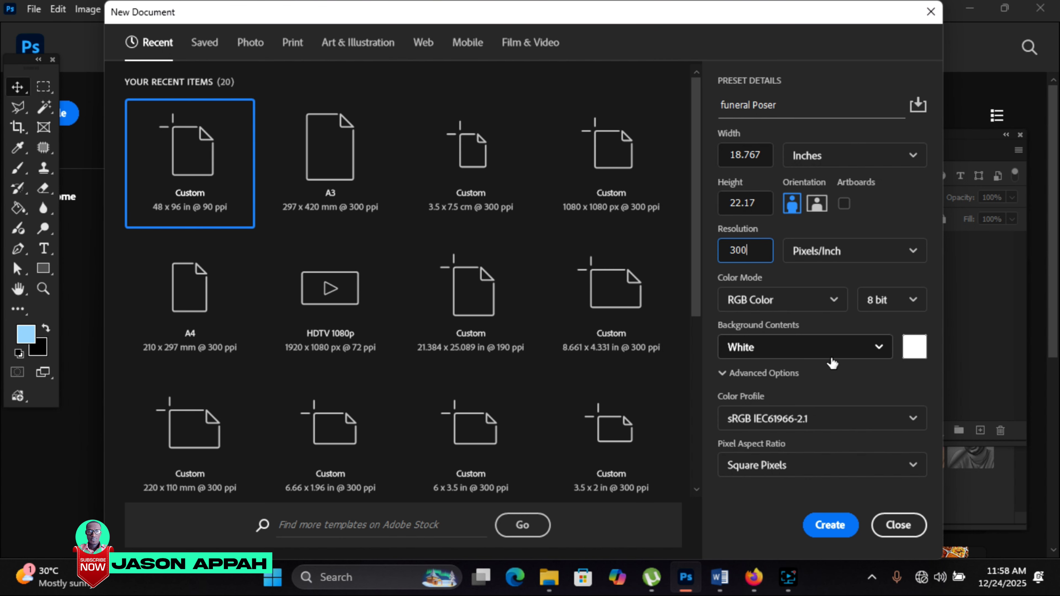
click(830, 525)
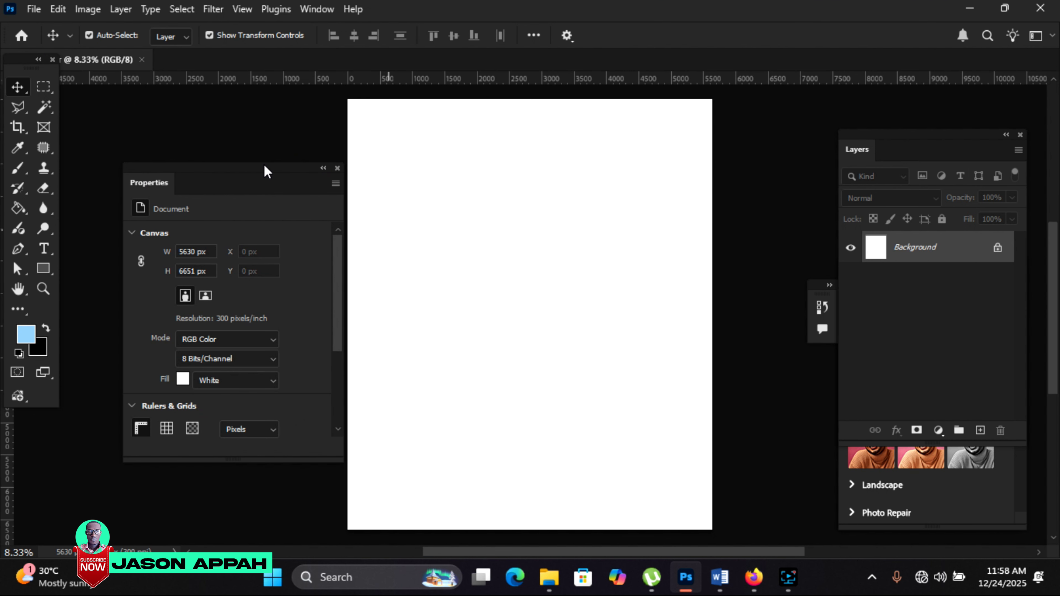
Move the floating Layers panel closer to the canvas and unlock the Background layer
click(865, 505)
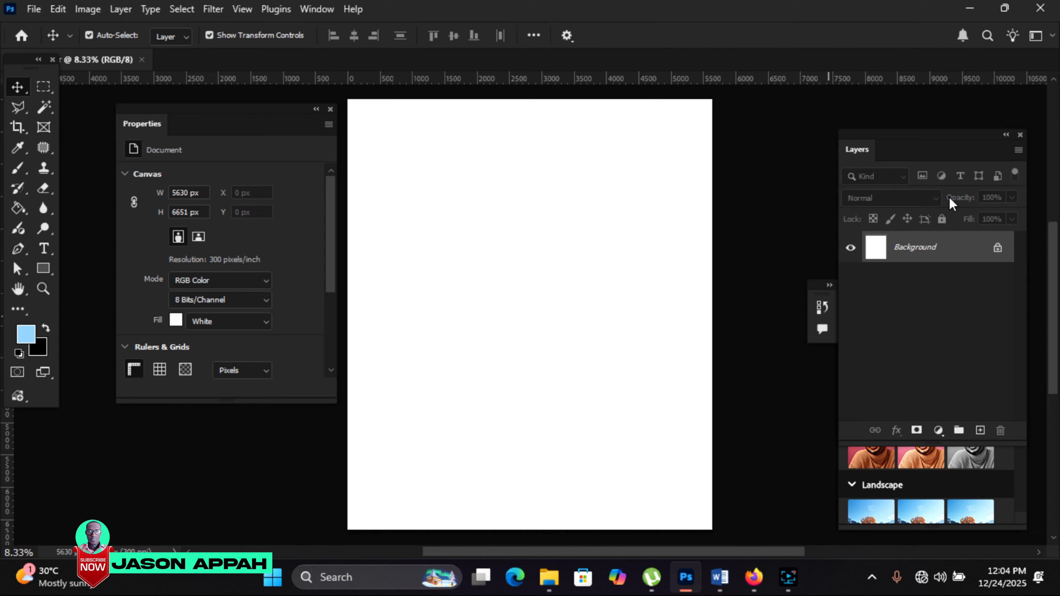
drag(873, 134, 841, 126)
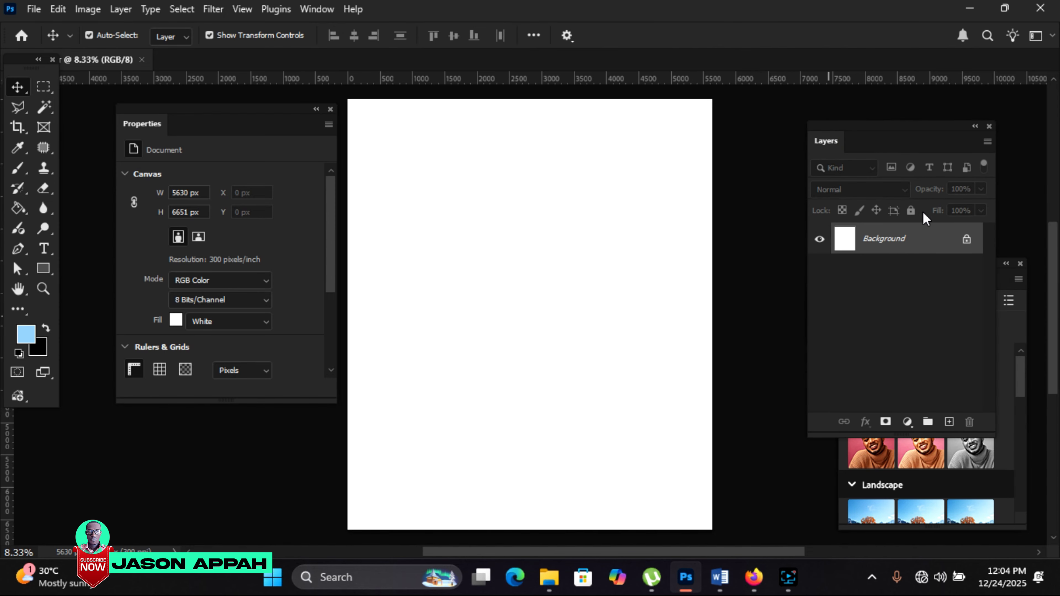
click(965, 241)
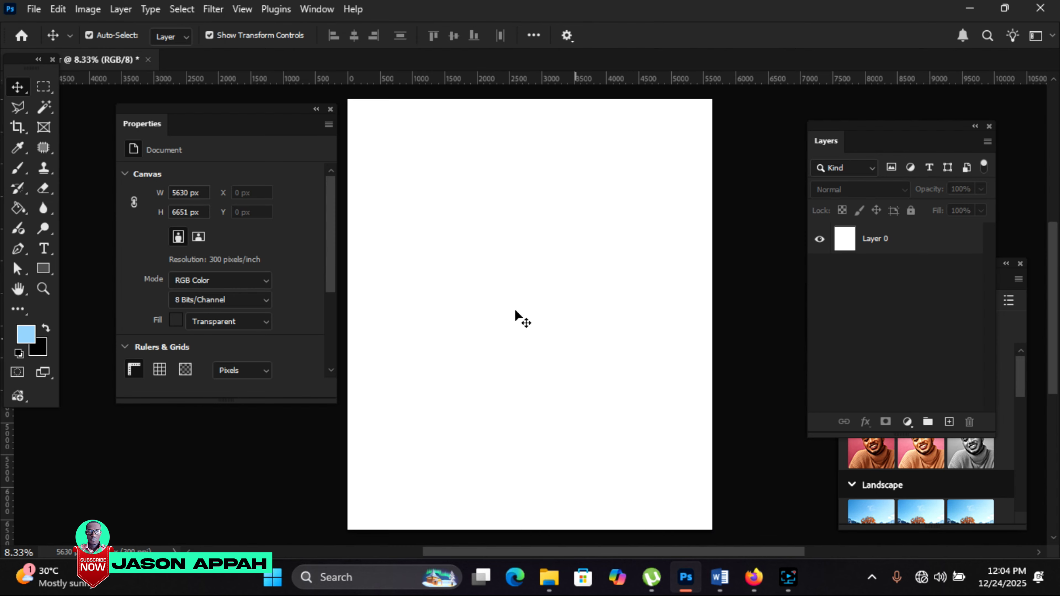
mouse_move(549, 579)
click(486, 501)
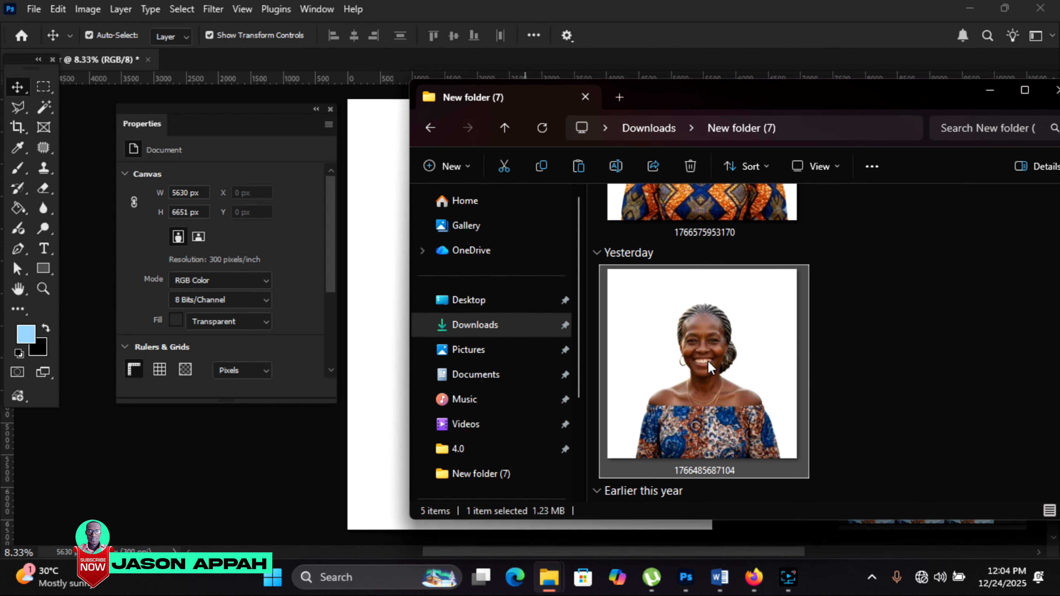
click(820, 369)
click(701, 341)
drag(723, 336, 568, 321)
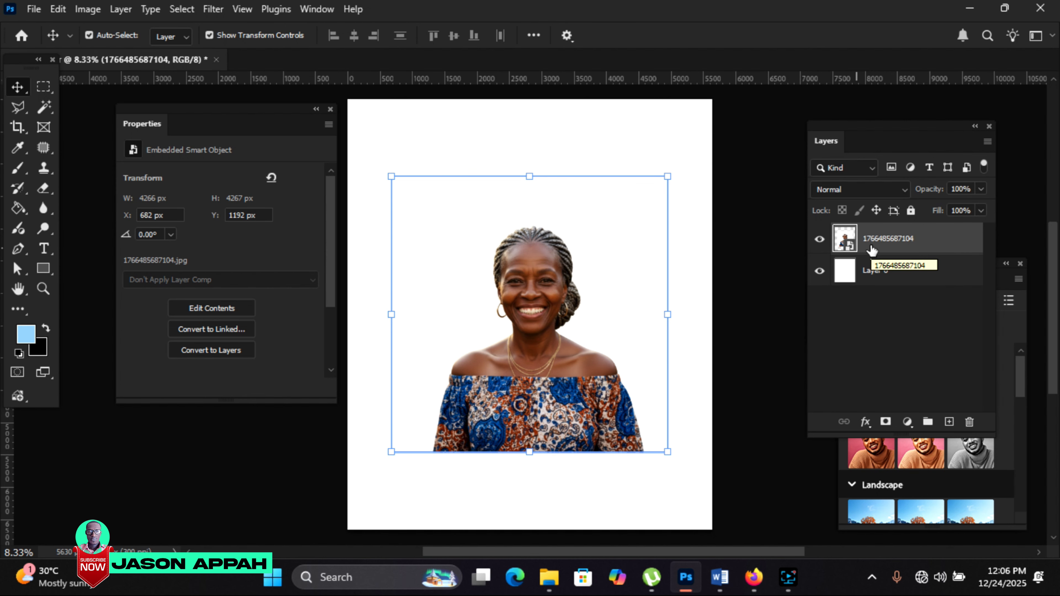
Rasterize the woman's photo layer and move it up toward the top of the canvas
right_click(893, 242)
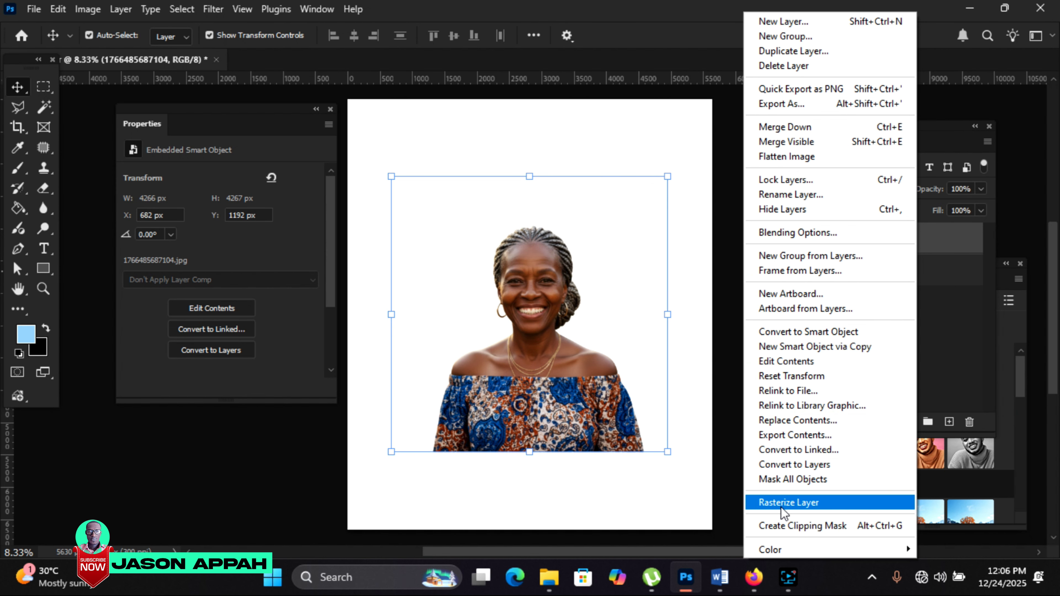
click(788, 503)
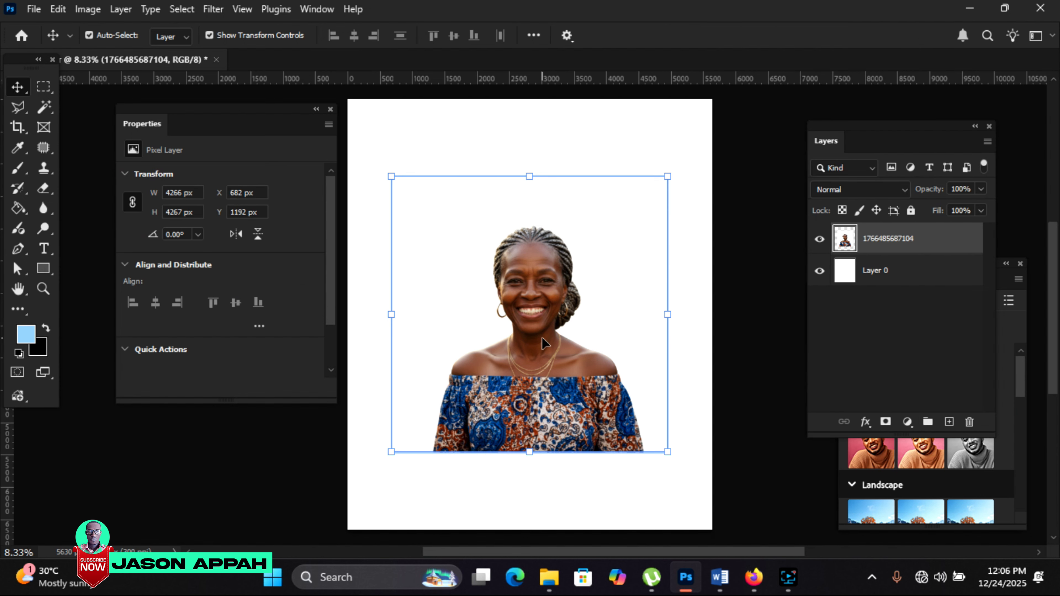
drag(537, 336, 555, 322)
drag(529, 288, 508, 267)
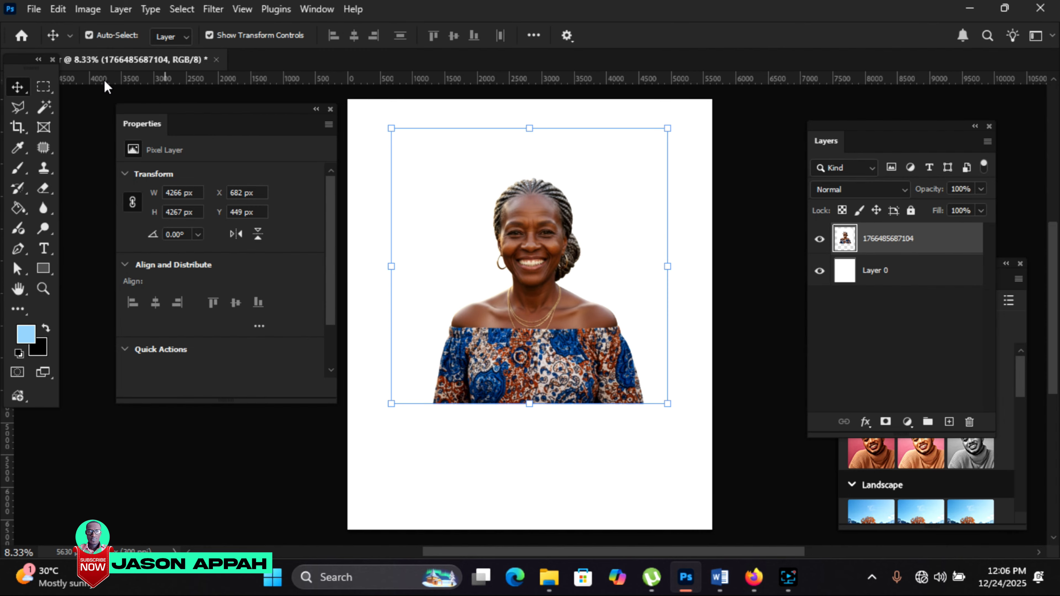
Select the white background around the woman with the Magic Wand and delete it
drag(42, 113, 102, 136)
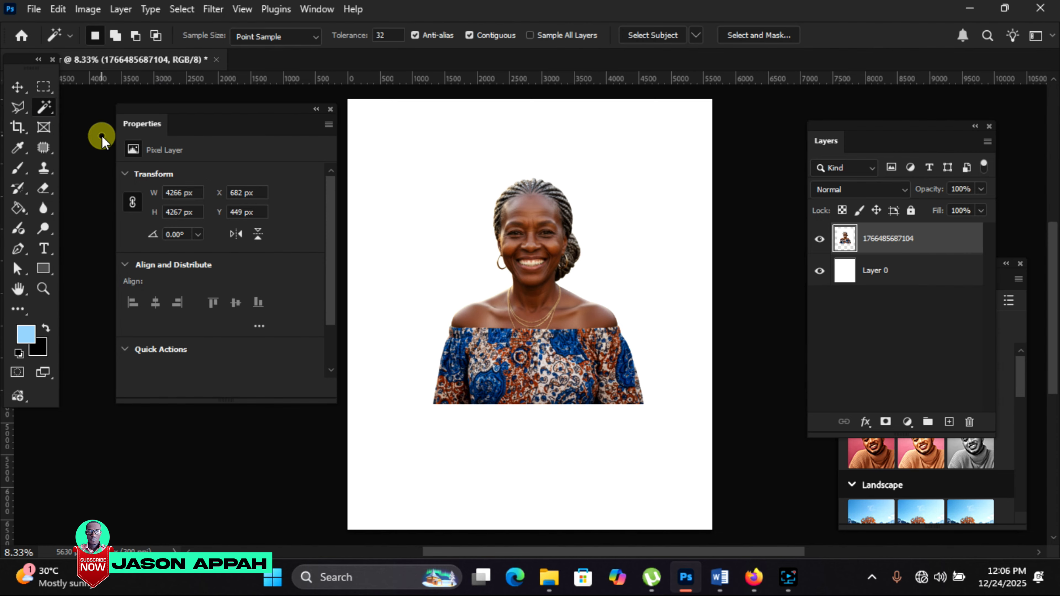
click(468, 247)
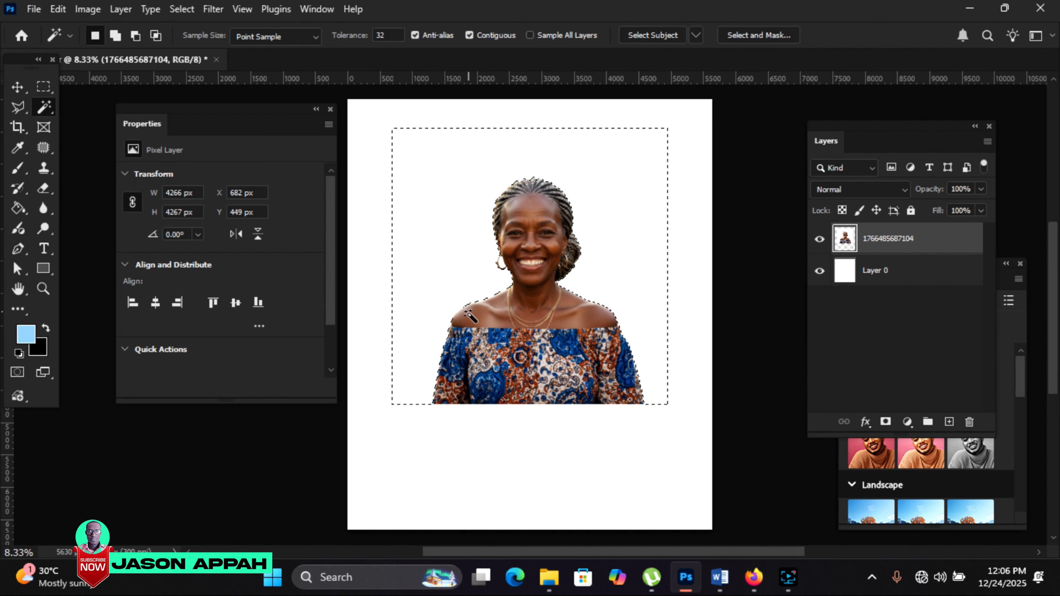
key(Delete)
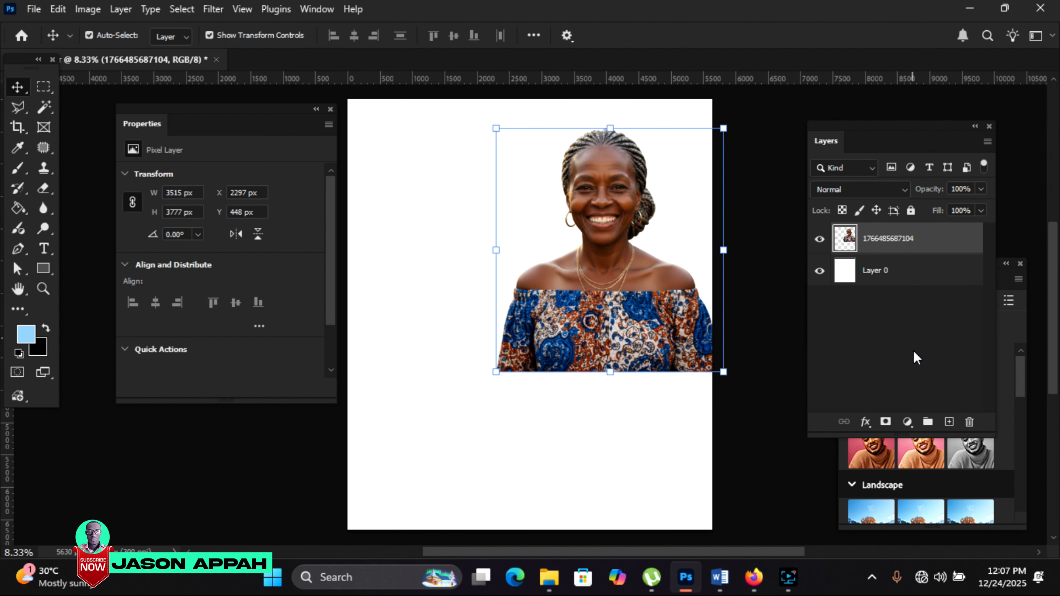
Add a dark navy Solid Color fill layer directly above Layer 0, behind the woman
click(897, 270)
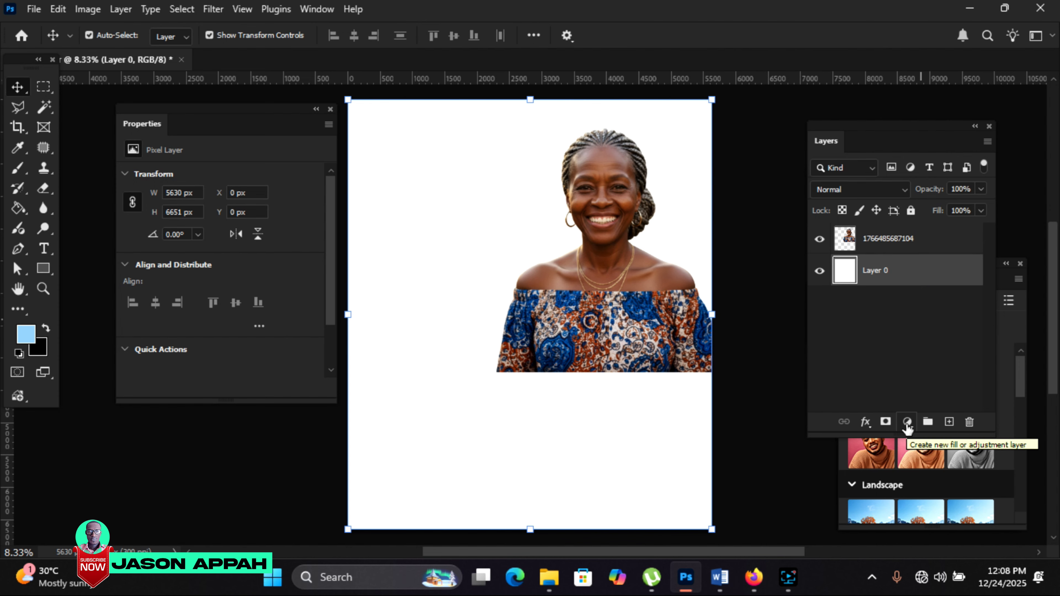
click(906, 424)
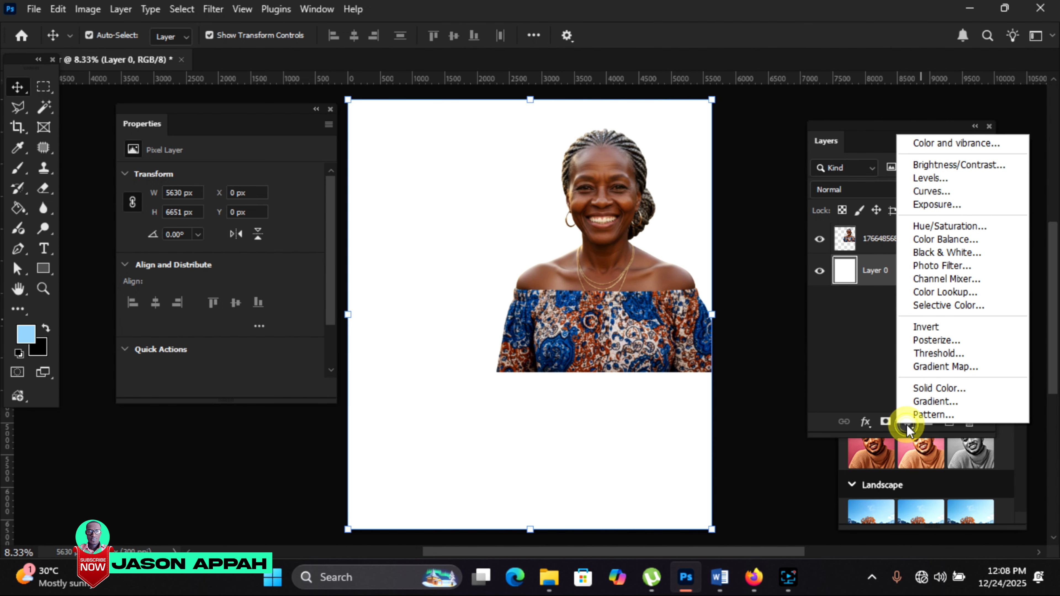
click(924, 390)
drag(768, 184, 817, 156)
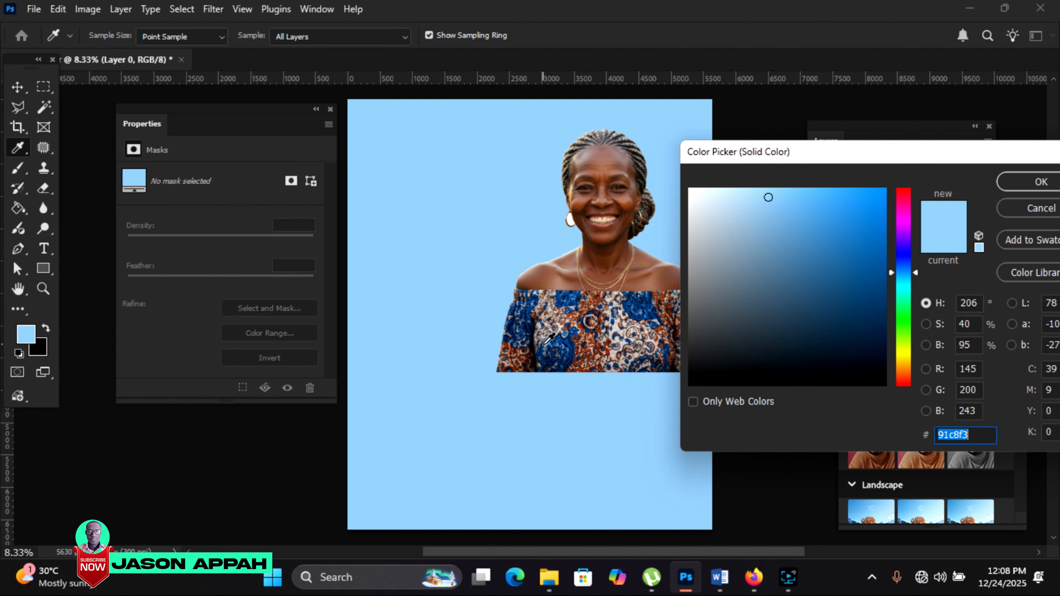
click(566, 343)
click(880, 294)
click(879, 311)
click(880, 334)
click(1034, 182)
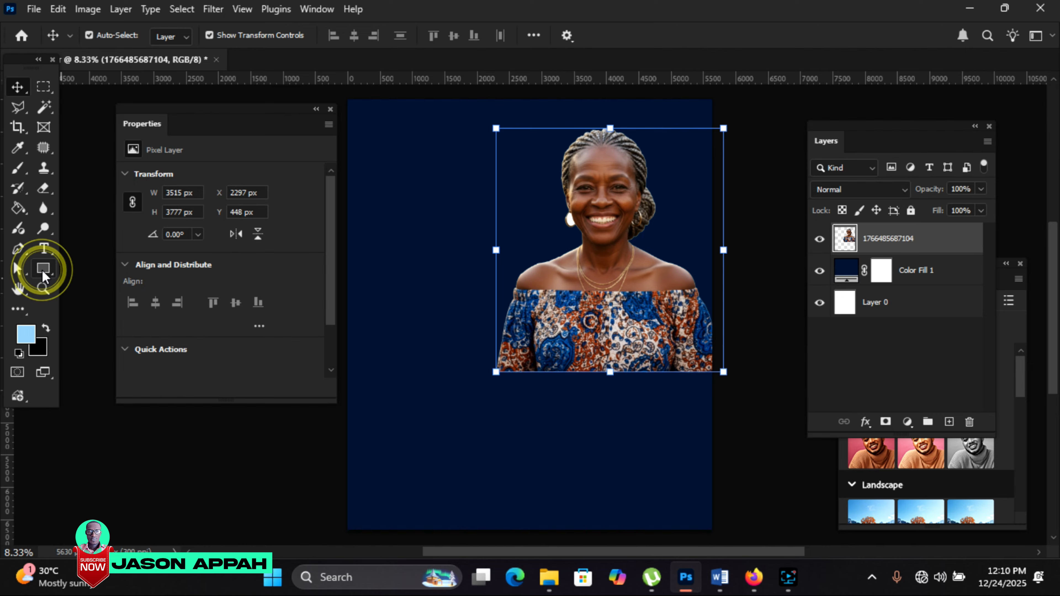
Draw a rectangle about 5876 × 2392 px across the full width of the poster's lower part
click(42, 271)
drag(342, 361, 724, 516)
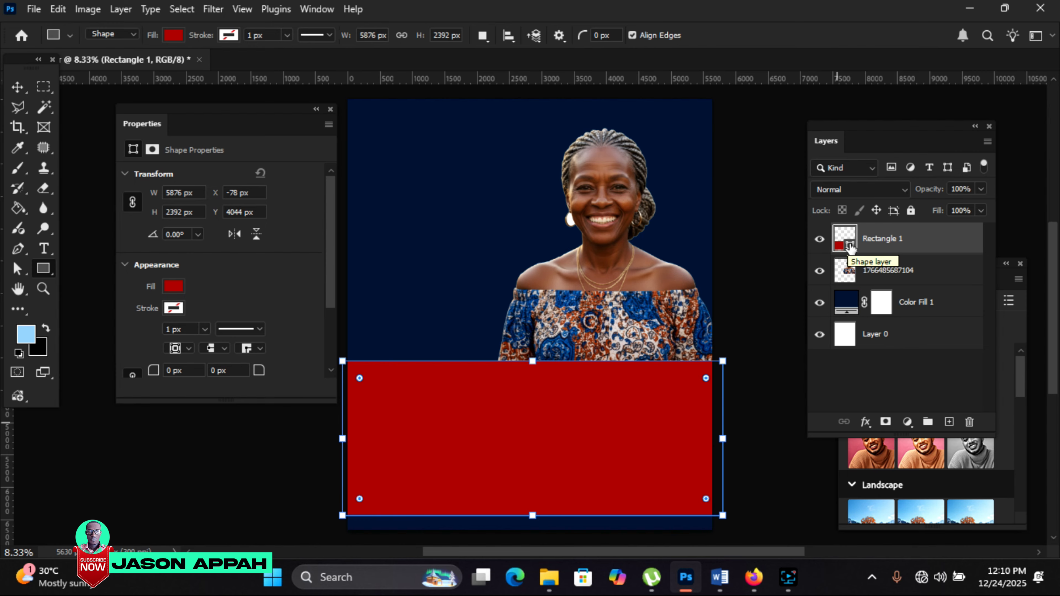
Fill the rectangle with a pale peach colour and move it down to the poster's bottom edge
double_click(843, 241)
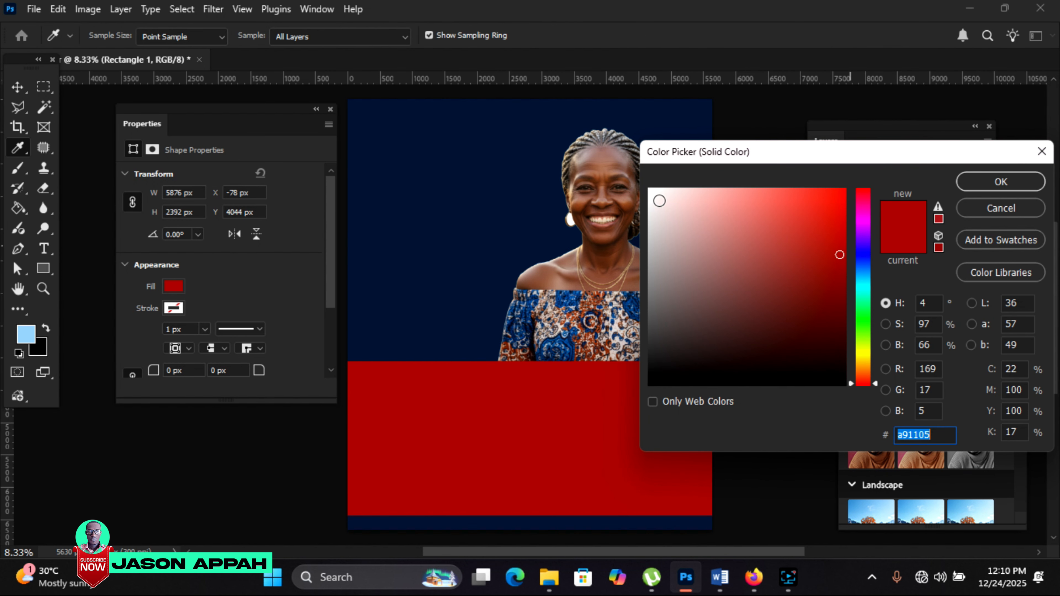
click(651, 195)
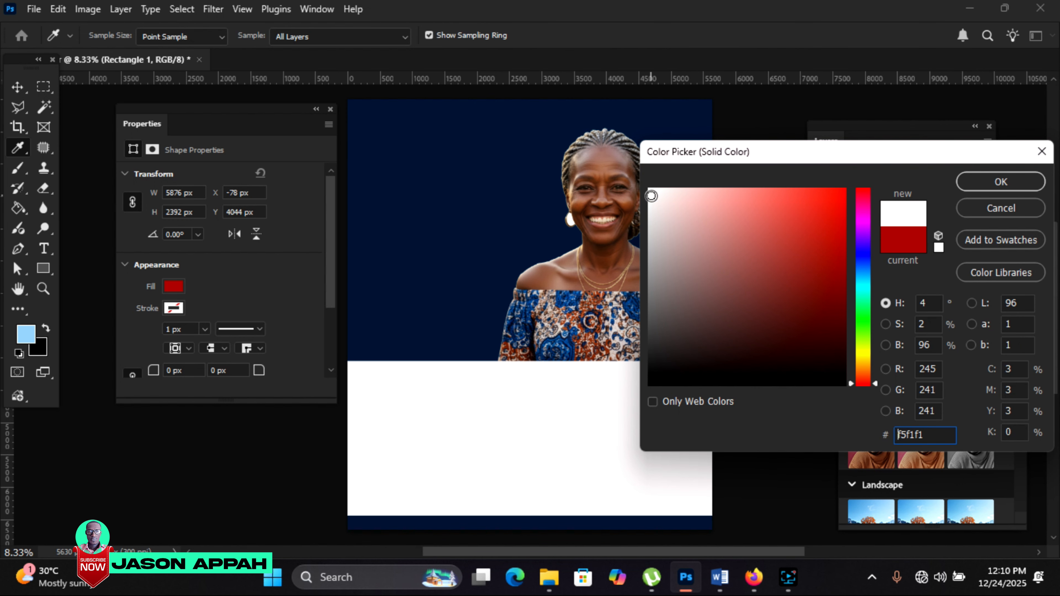
key(ctrl+a)
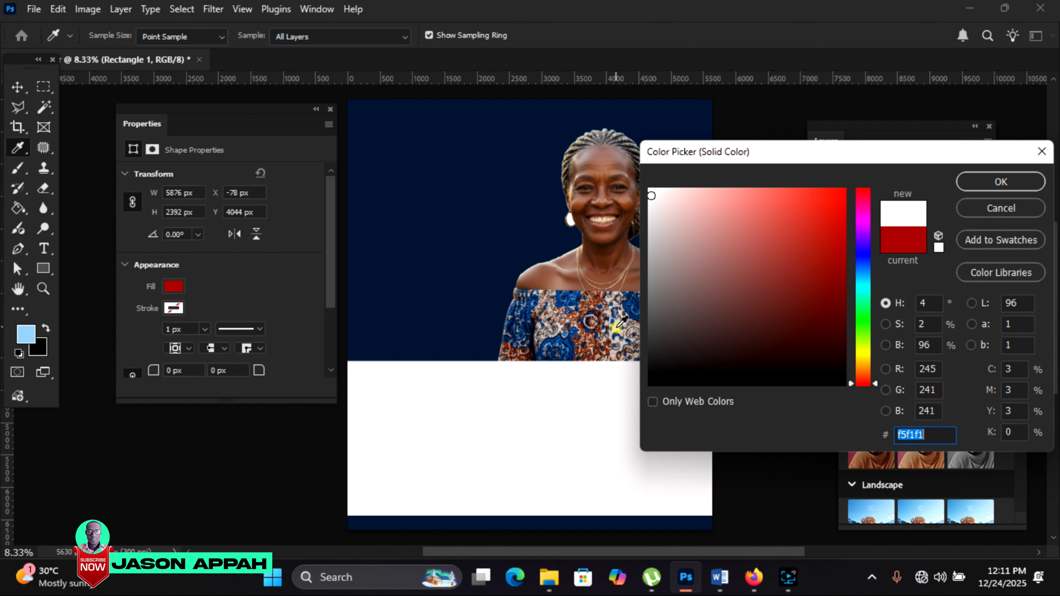
key(ctrl+v)
click(1000, 176)
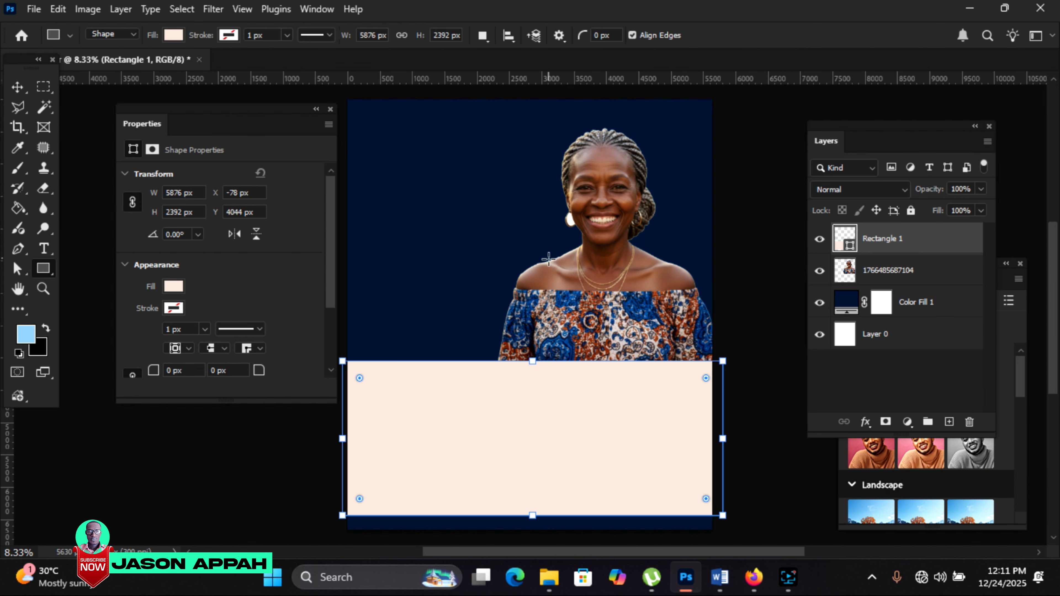
key(v)
drag(619, 436, 619, 449)
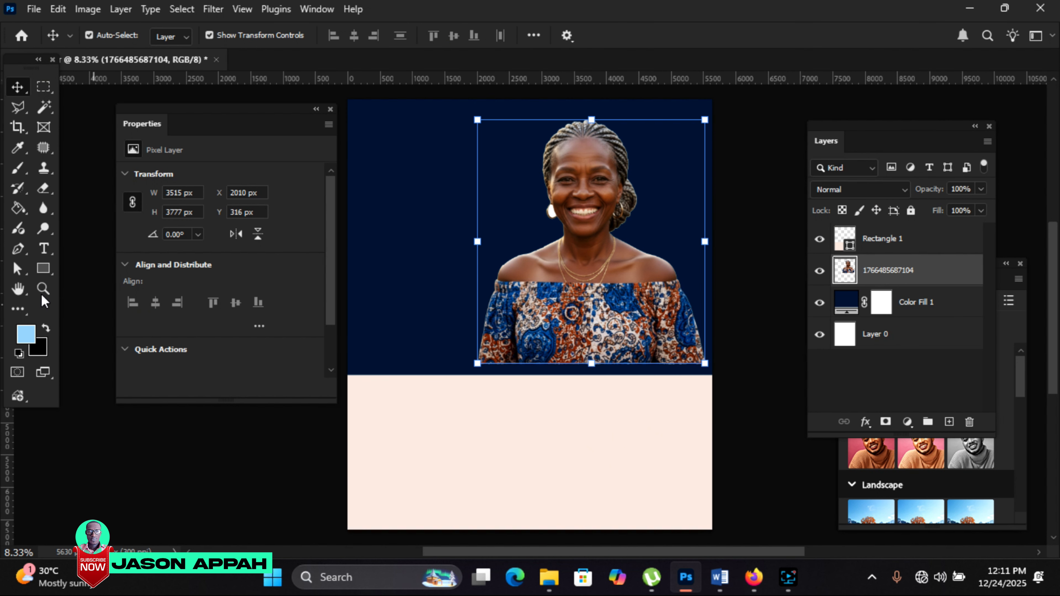
Fade the lower edge of the woman's dress into the navy background using a soft Eraser enlarged to 1700 px
click(43, 189)
key(bracketright)
key(bracketright)
key(bracketright)
key(bracketright)
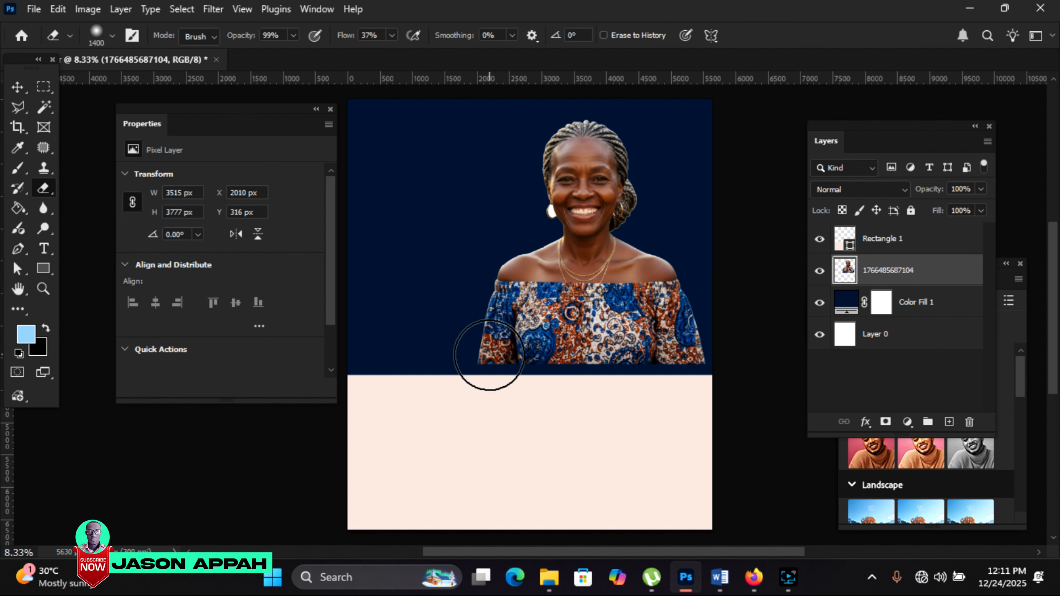
key(bracketright)
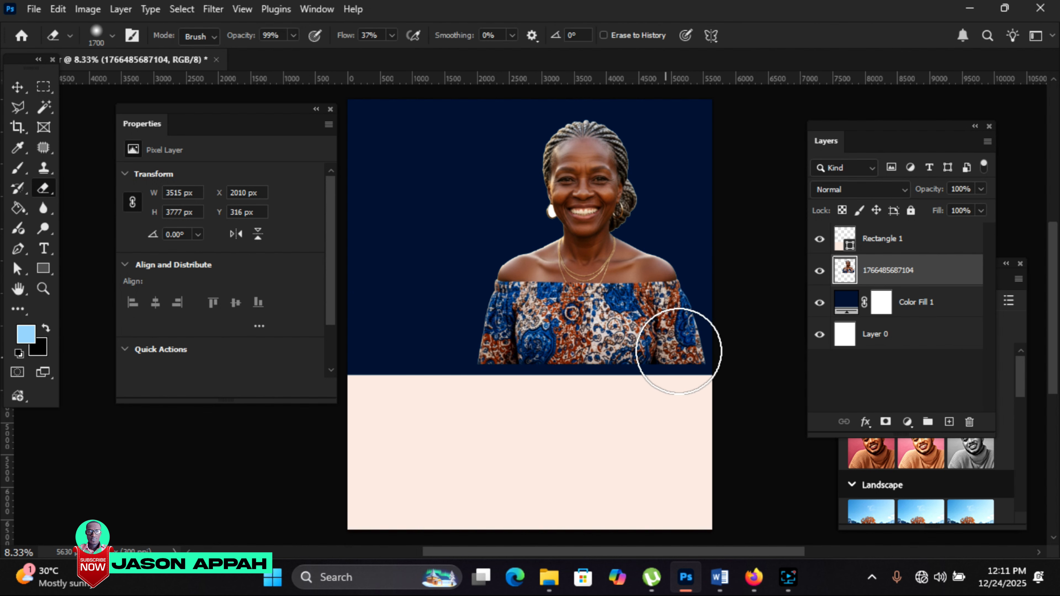
click(703, 349)
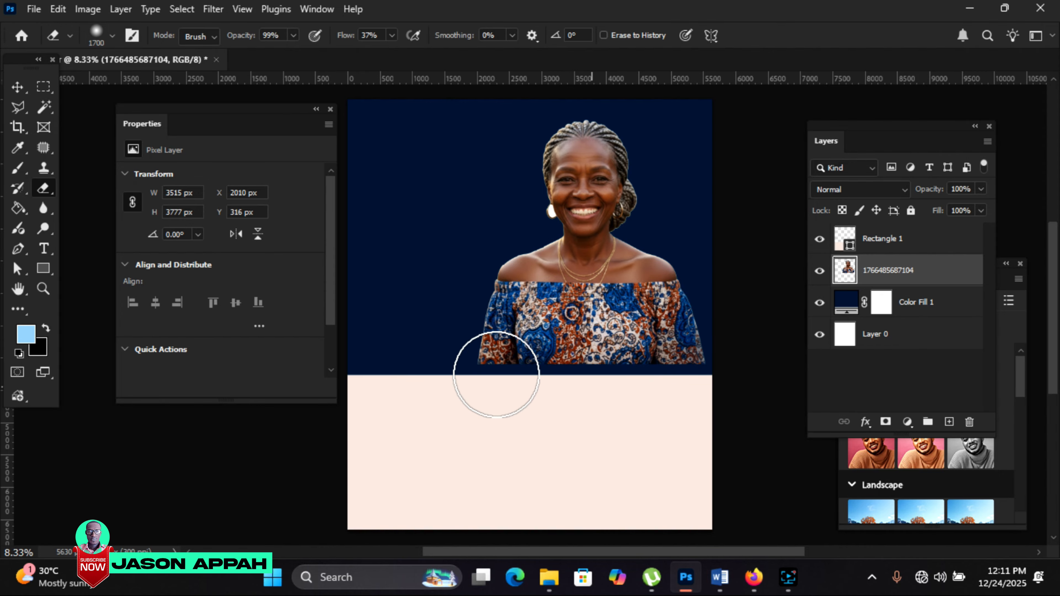
click(473, 367)
click(469, 355)
click(705, 347)
click(485, 350)
click(704, 337)
click(587, 378)
click(685, 367)
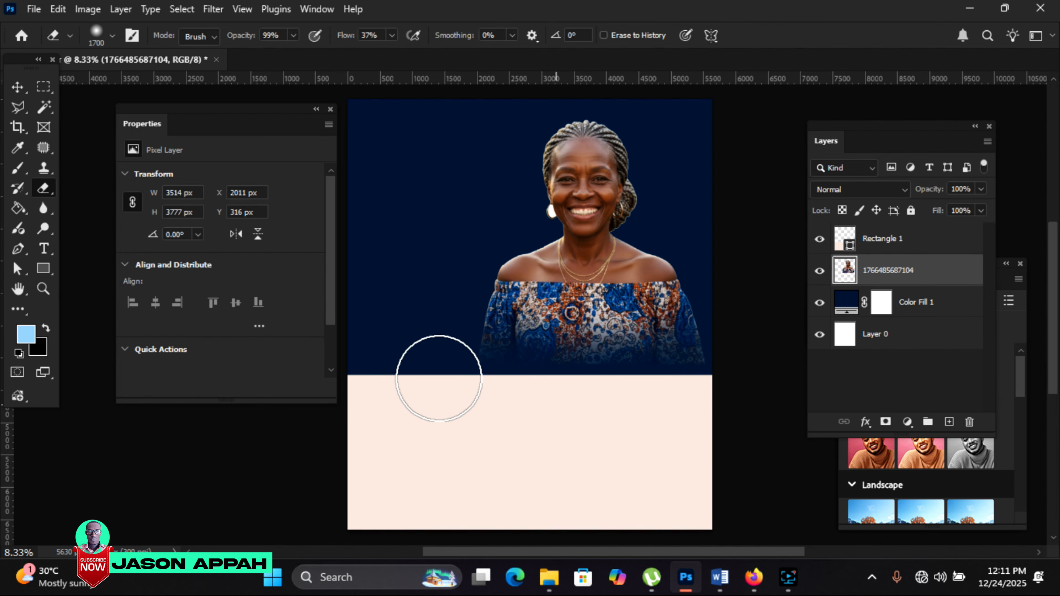
click(678, 366)
mouse_move(652, 379)
mouse_down()
mouse_move(539, 384)
mouse_move(504, 372)
mouse_up()
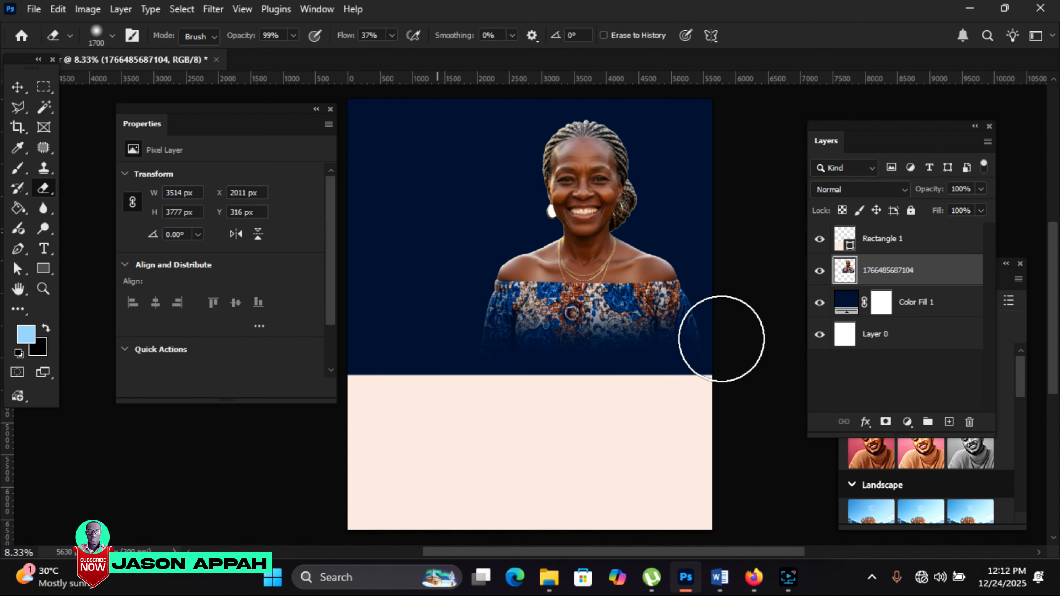
Apply an Unsharp Mask to the woman's cutout with Amount 248%, Radius 19.9 pixels and Threshold 81 levels
click(213, 9)
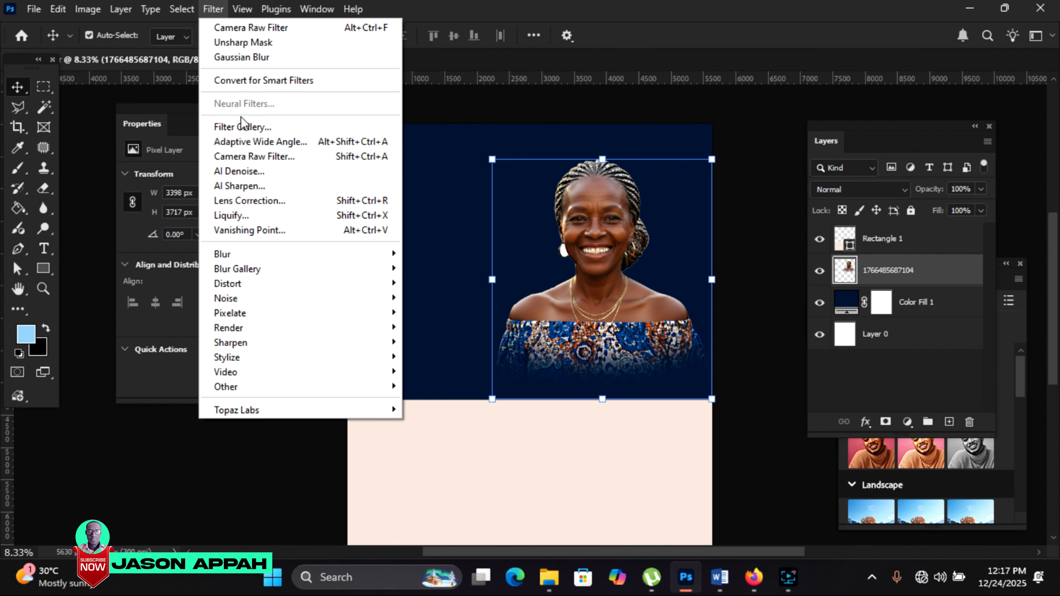
mouse_move(284, 349)
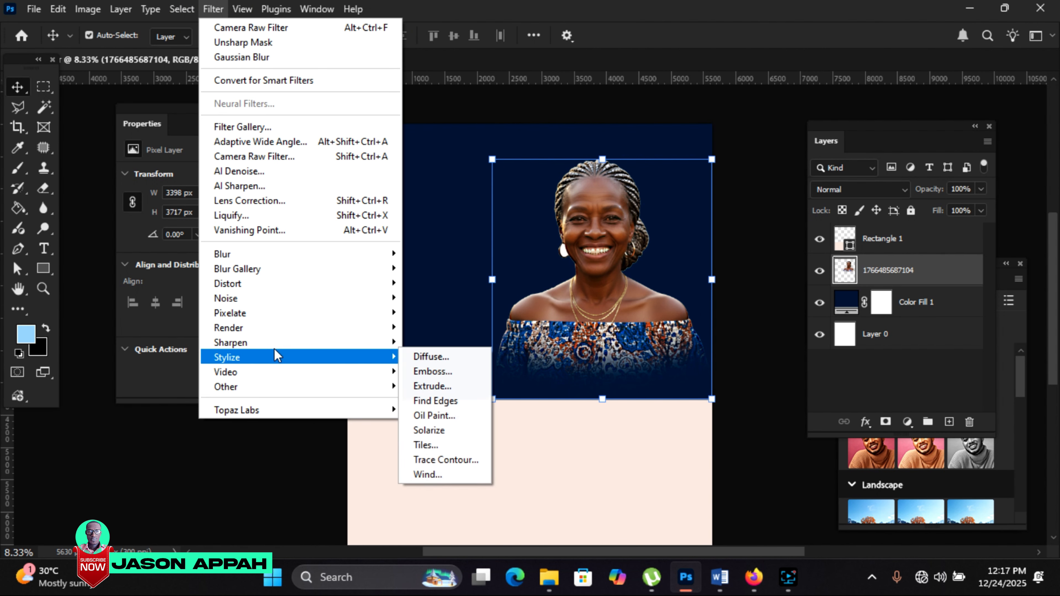
click(430, 401)
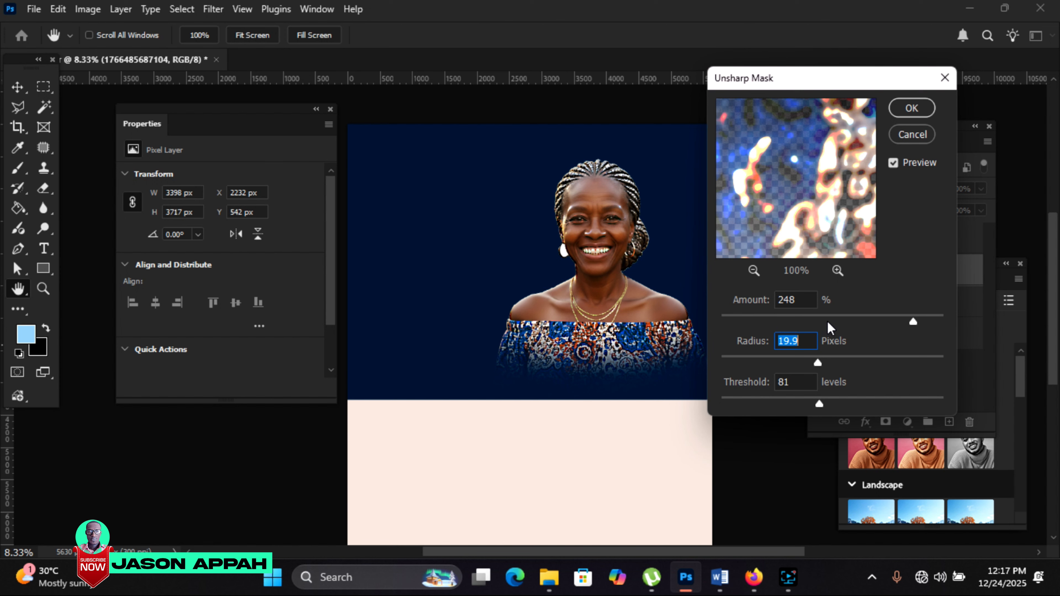
click(912, 107)
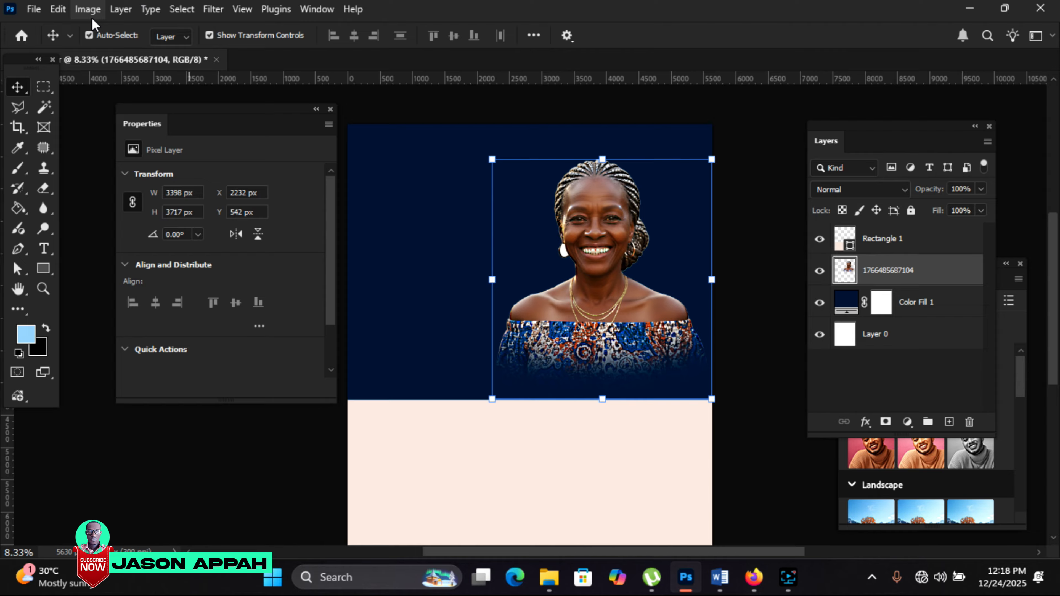
Brighten the woman's cutout with a Levels adjustment, lowering the RGB white input level to 158
click(87, 9)
mouse_move(200, 50)
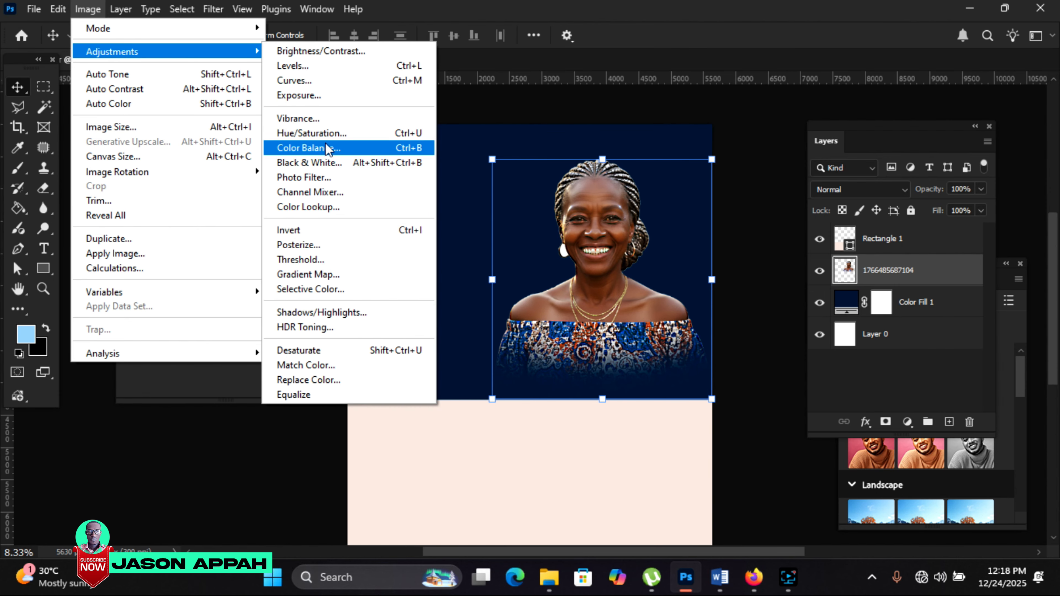
click(308, 67)
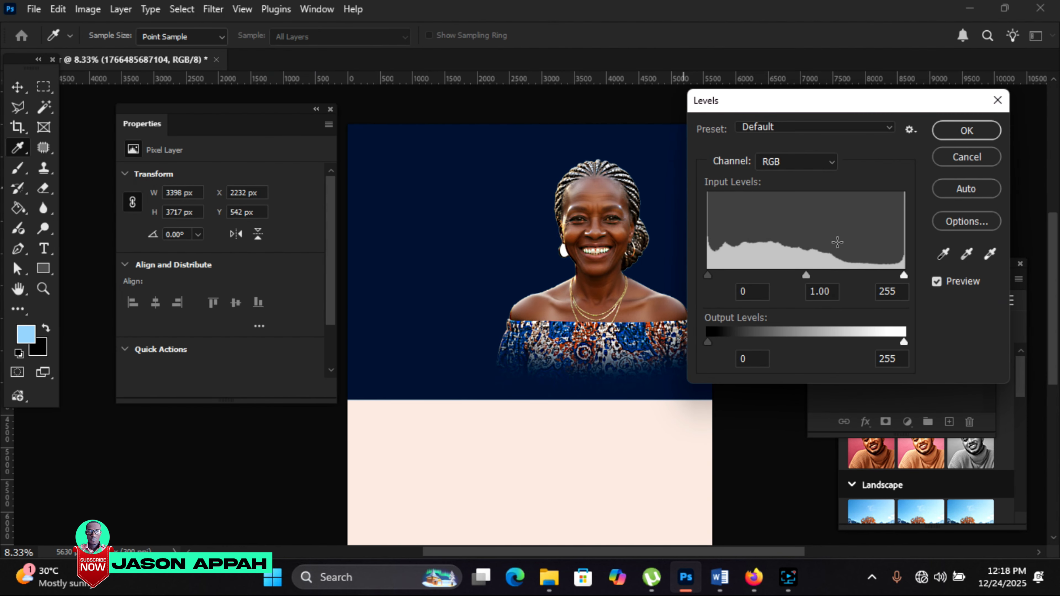
drag(903, 274, 830, 275)
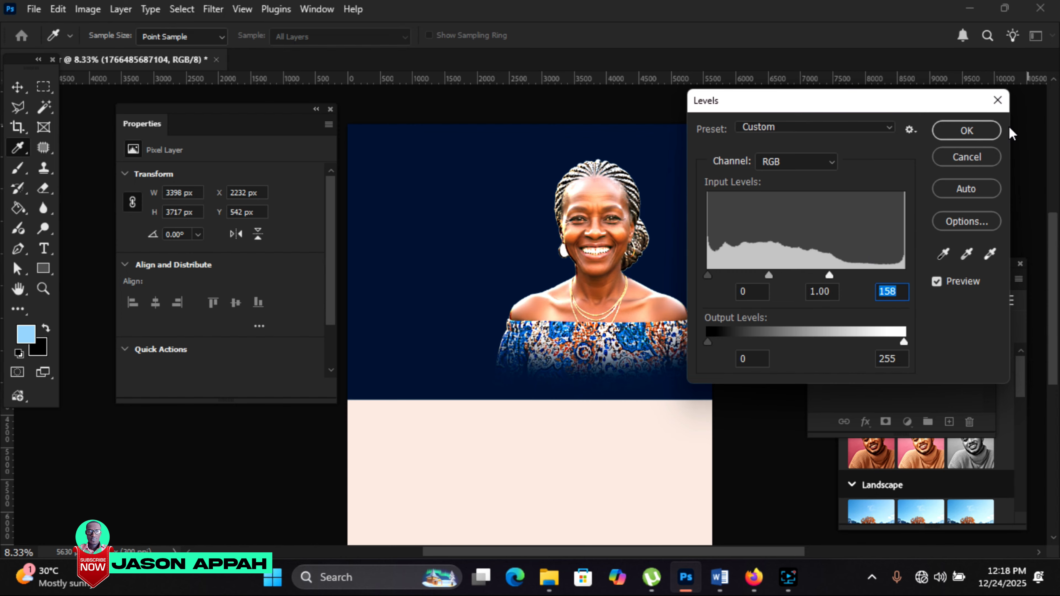
click(966, 131)
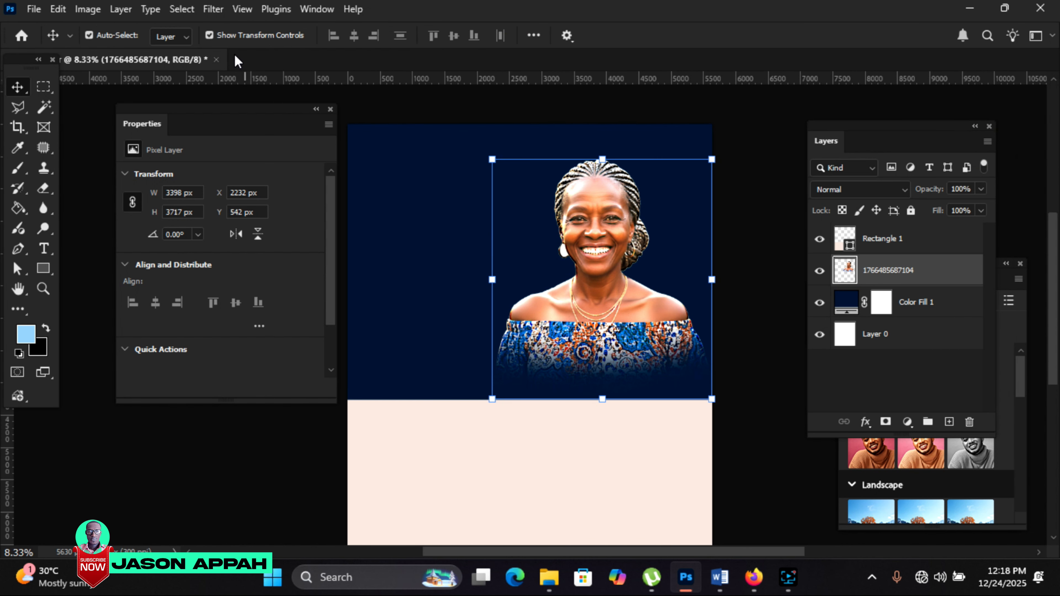
Enhance the woman's cutout with the Camera Raw Filter, using Texture +38, Clarity +24 and Sharpening 13
click(211, 9)
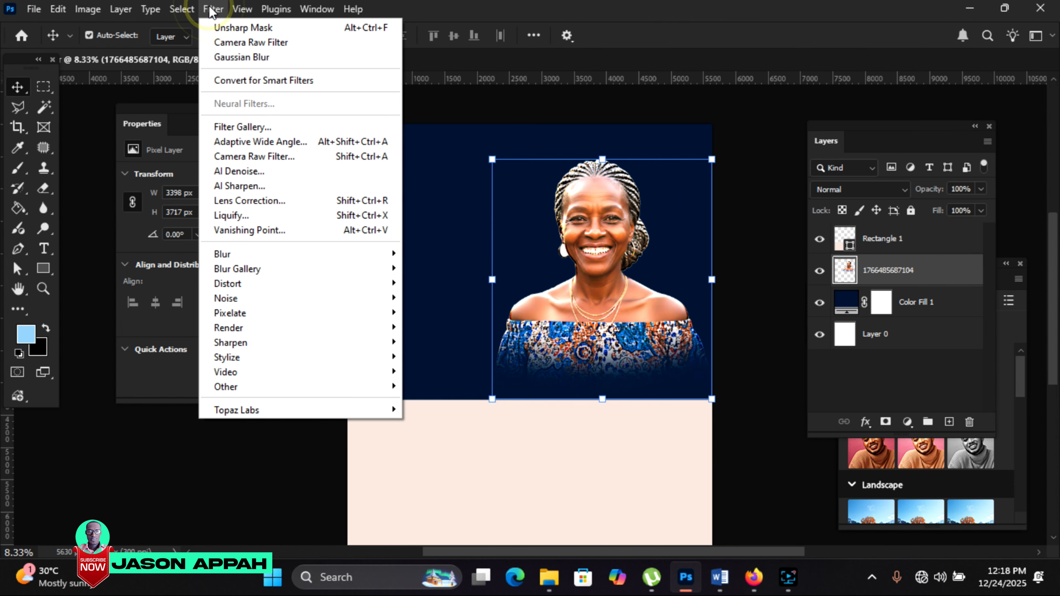
click(234, 155)
drag(942, 256, 944, 282)
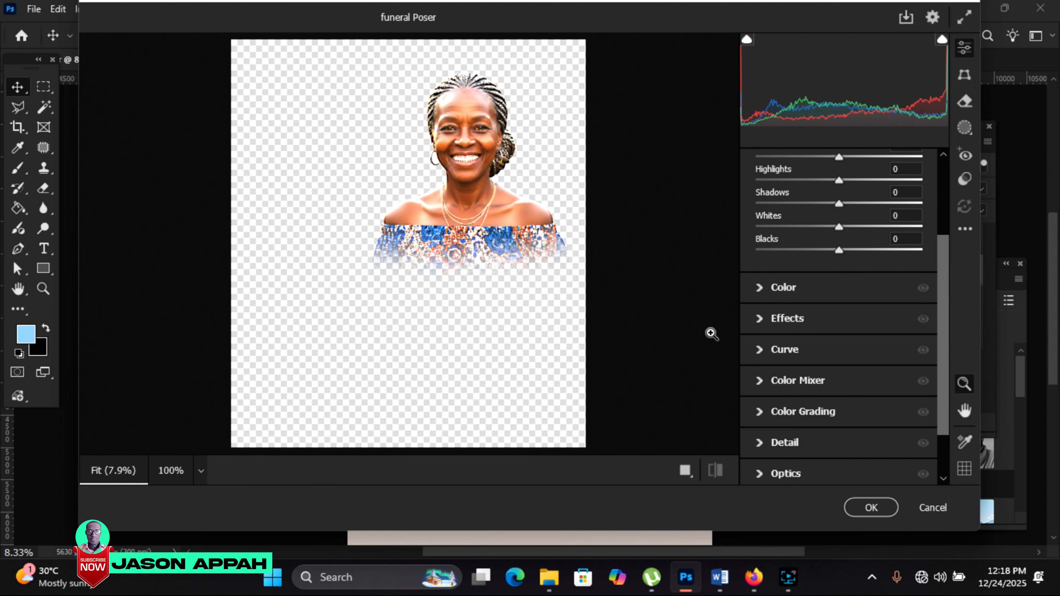
click(759, 319)
drag(839, 285, 859, 308)
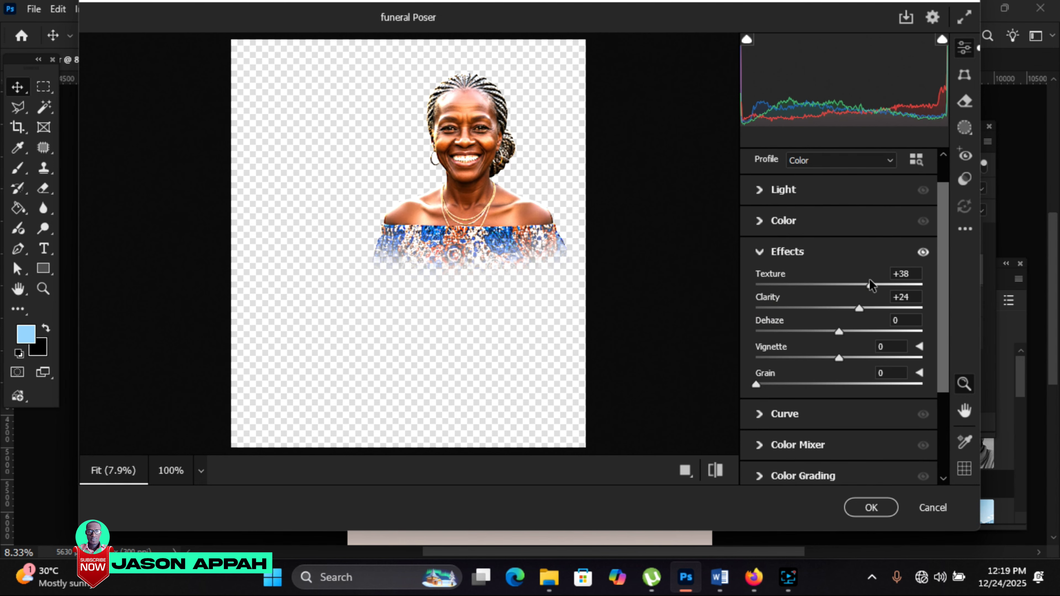
scroll(751, 434, down, 2)
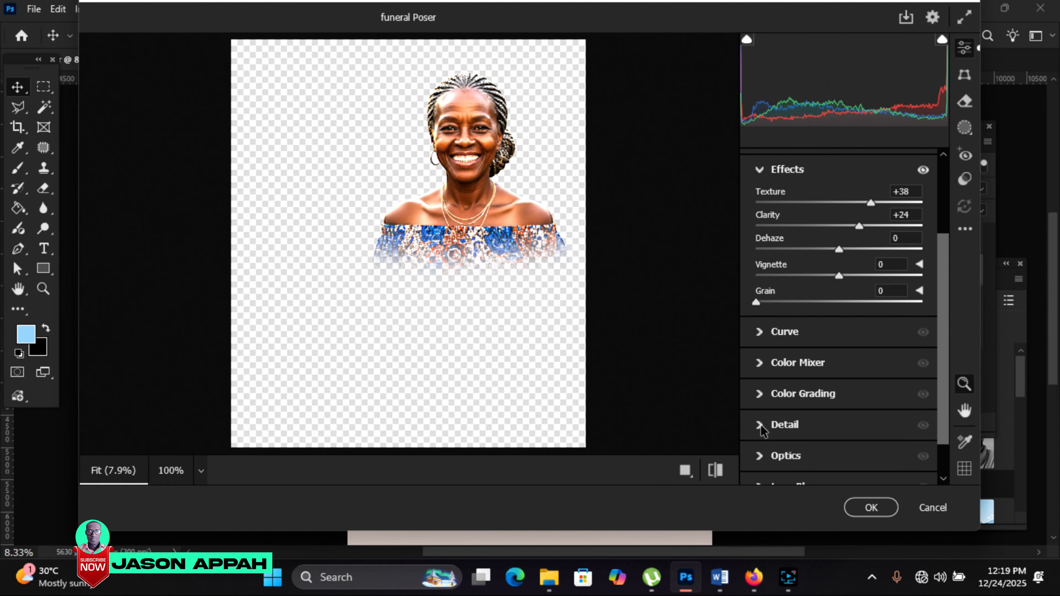
click(761, 425)
drag(756, 287, 771, 288)
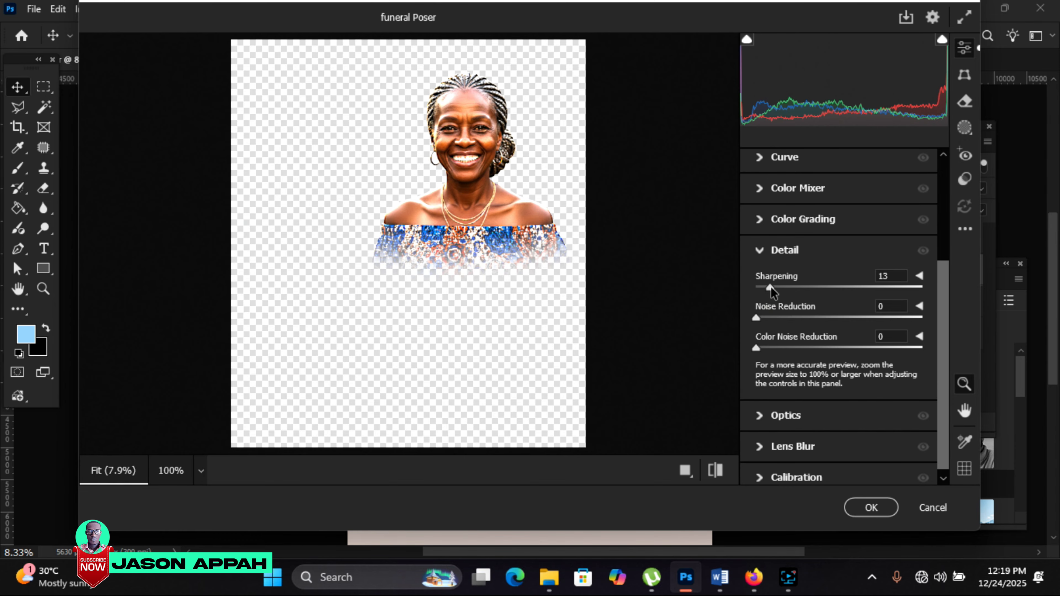
click(870, 507)
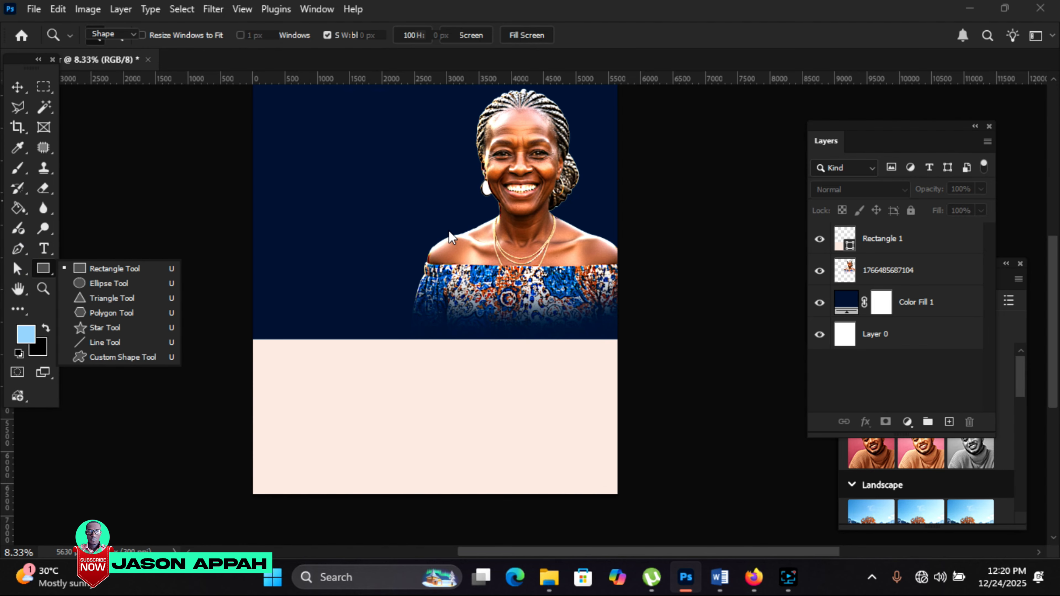
Draw a vertical rectangle about 1124 × 3214 px below the woman's chest and fill it with the navy sampled from the background
click(112, 269)
drag(485, 295, 558, 498)
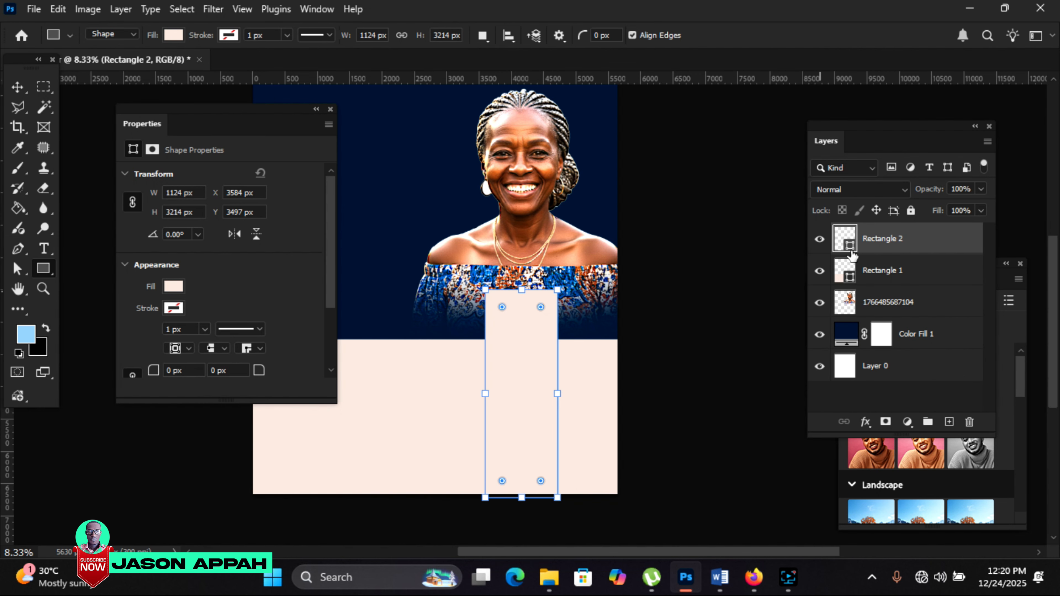
double_click(849, 246)
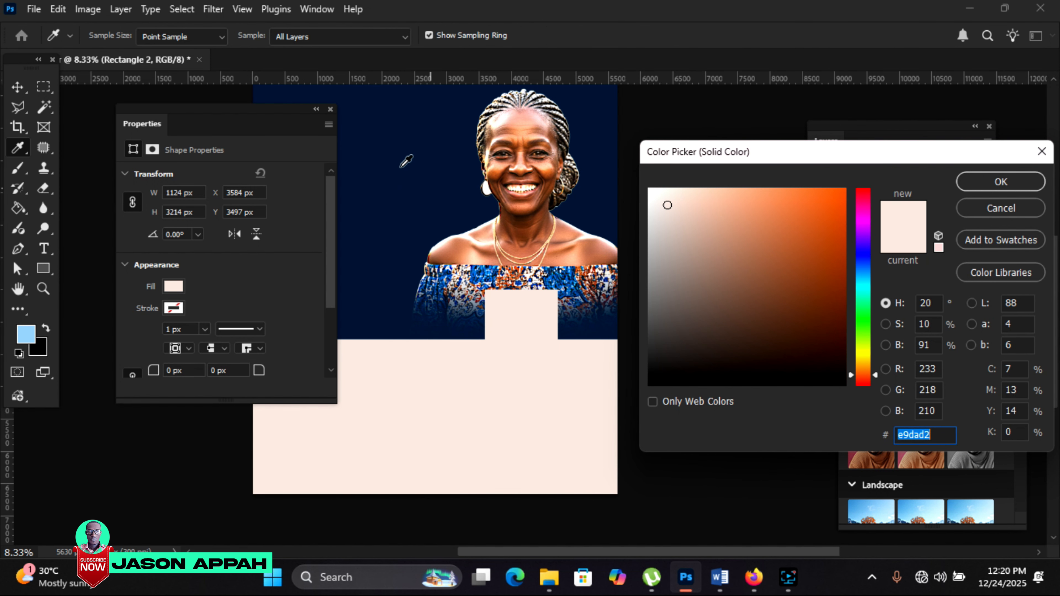
click(388, 188)
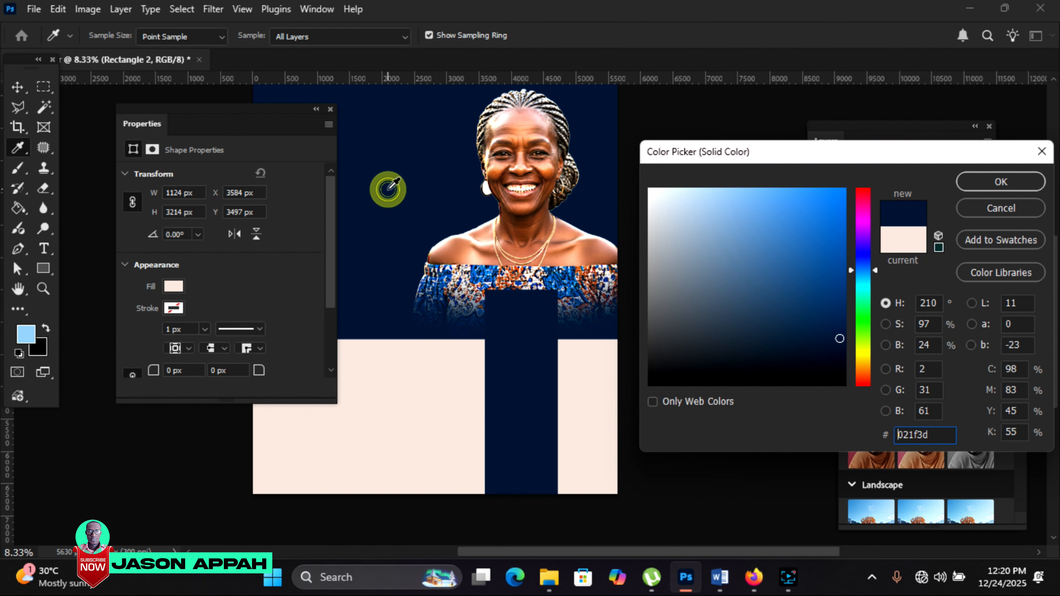
click(1013, 183)
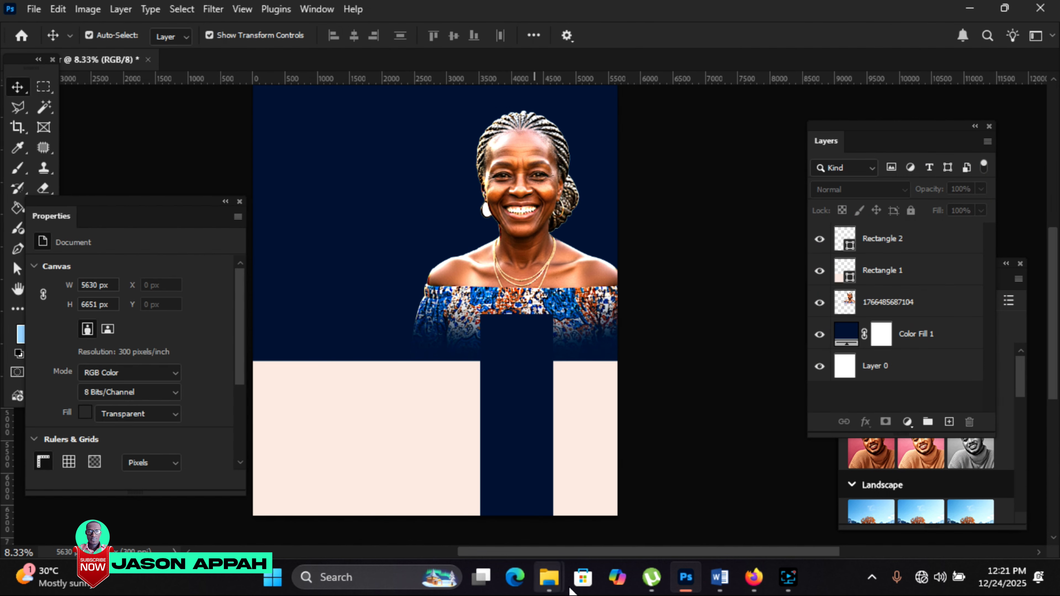
Switch to the Word document and copy the words "Called to" from its heading
mouse_move(753, 589)
click(719, 577)
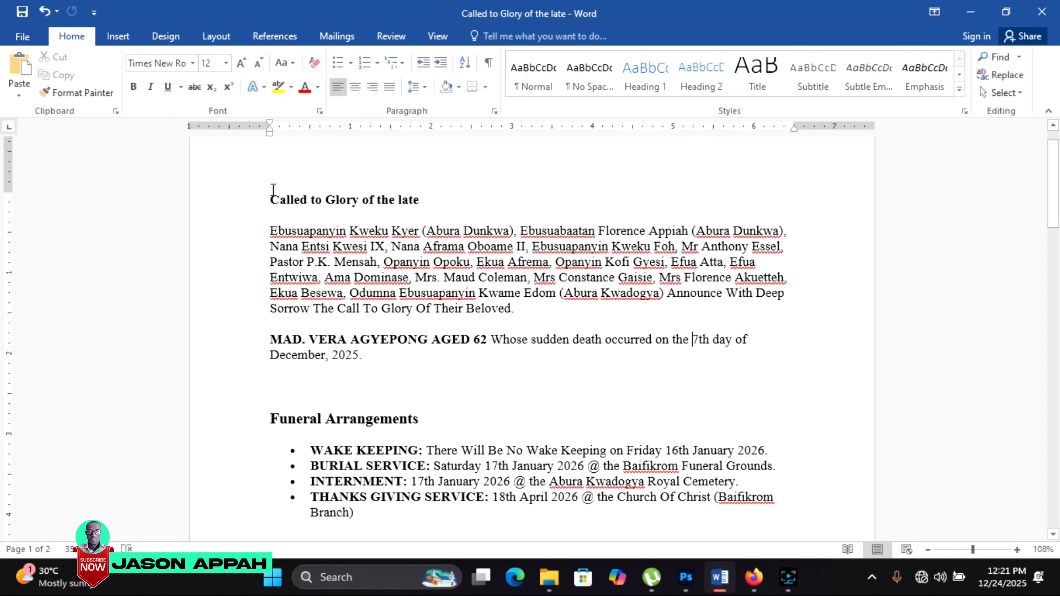
drag(269, 200, 323, 205)
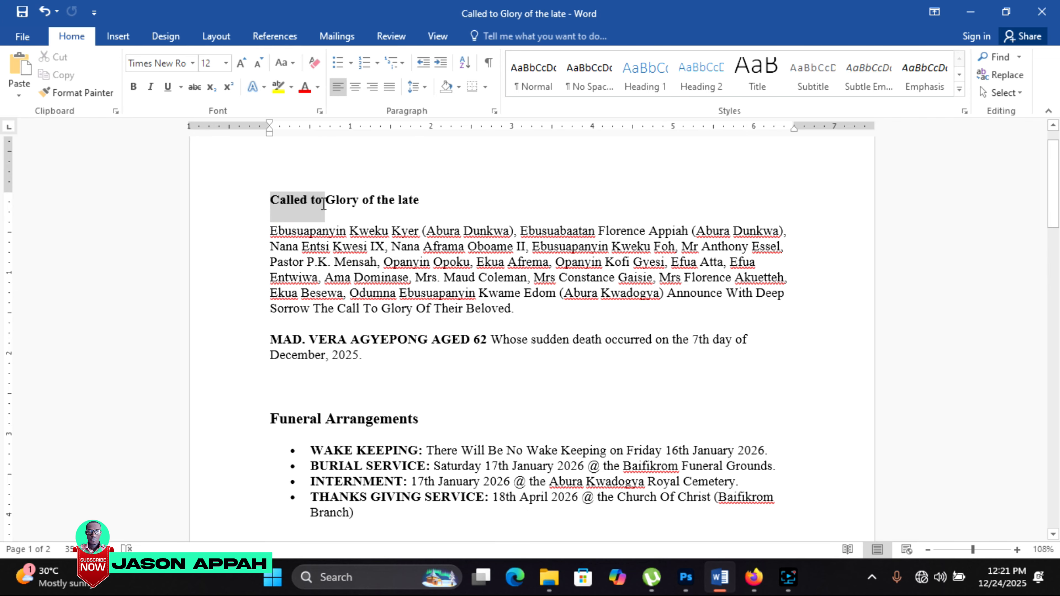
click(300, 206)
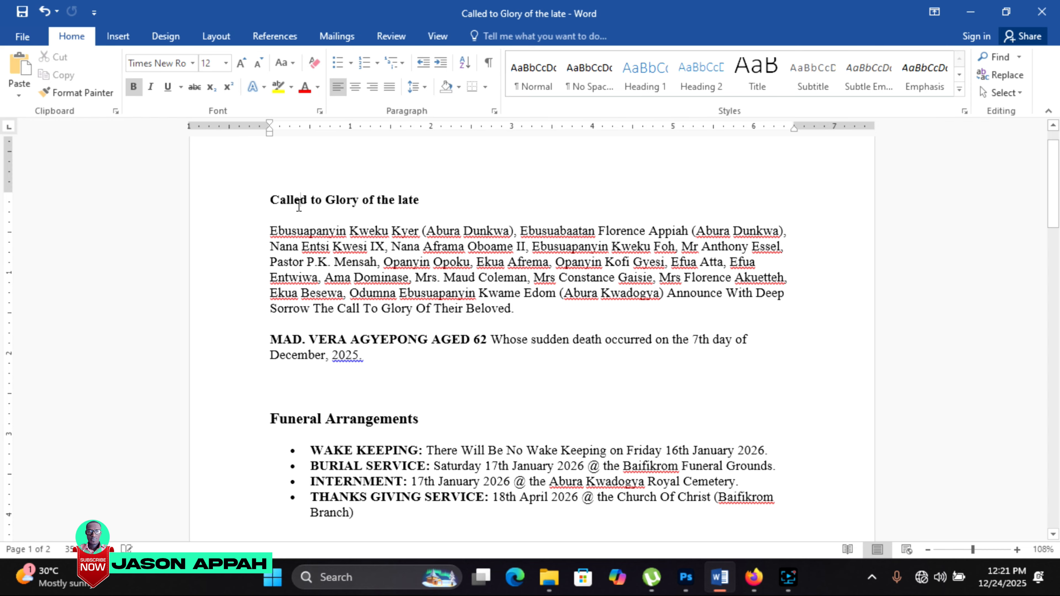
drag(323, 201, 277, 206)
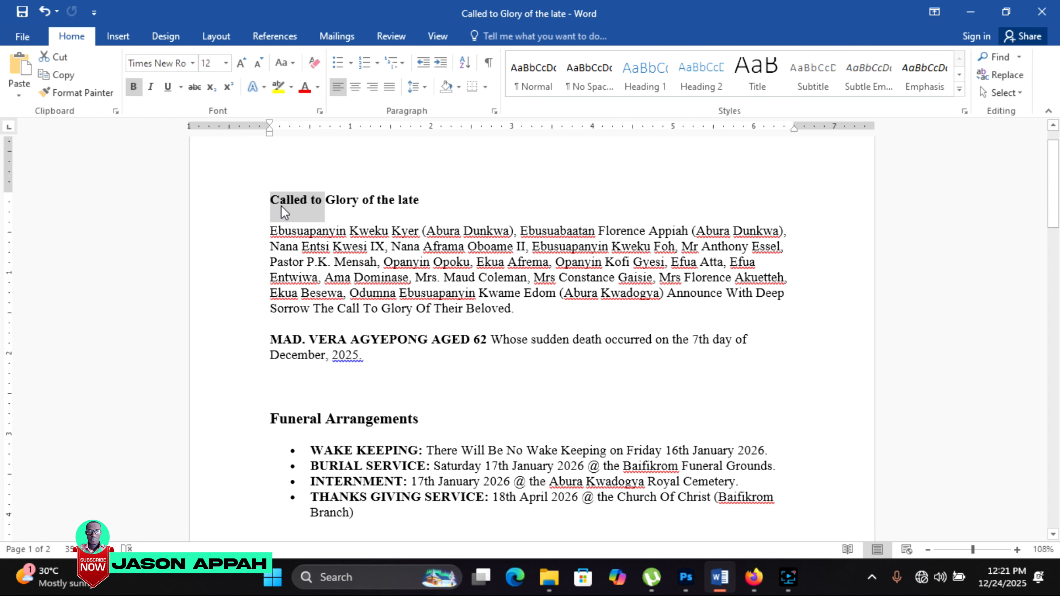
right_click(280, 206)
click(309, 231)
Switch back to Photoshop and paste "Called to" as horizontal 96 pt Atiba text on the navy area beside the woman's head
click(686, 577)
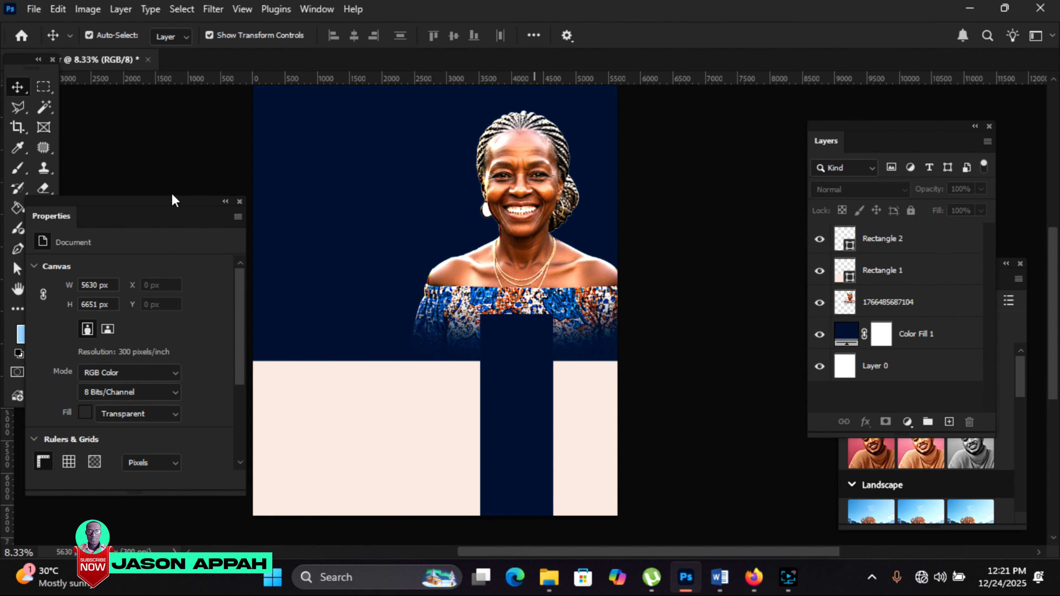
right_click(43, 248)
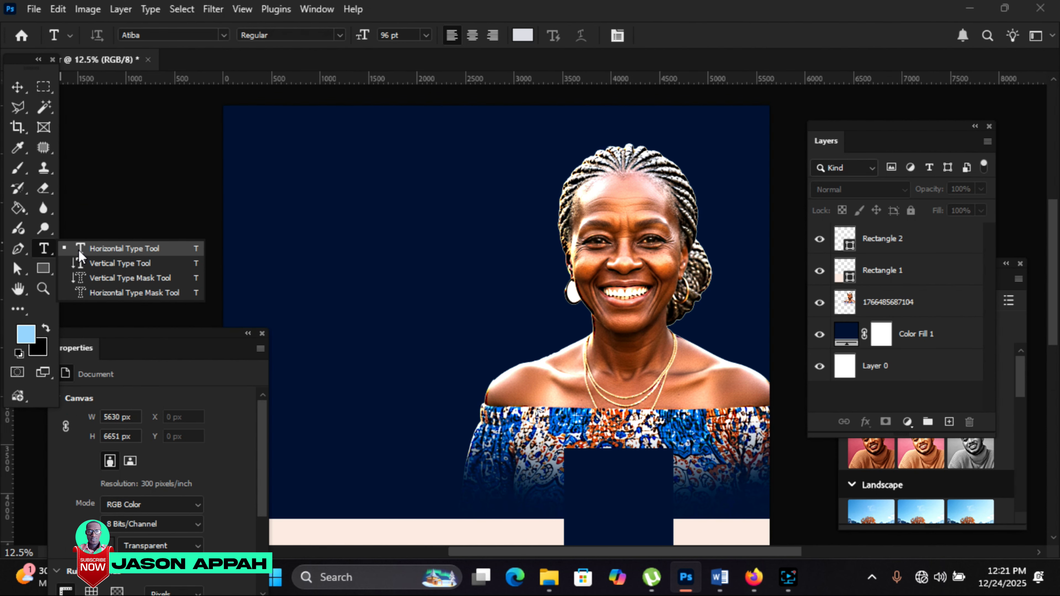
click(115, 250)
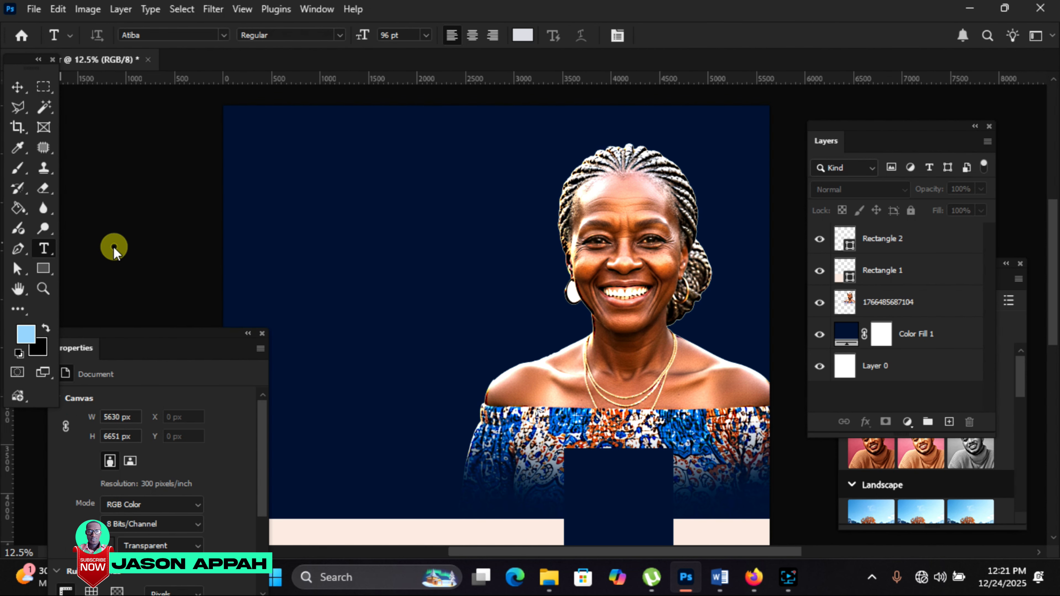
click(315, 191)
right_click(320, 193)
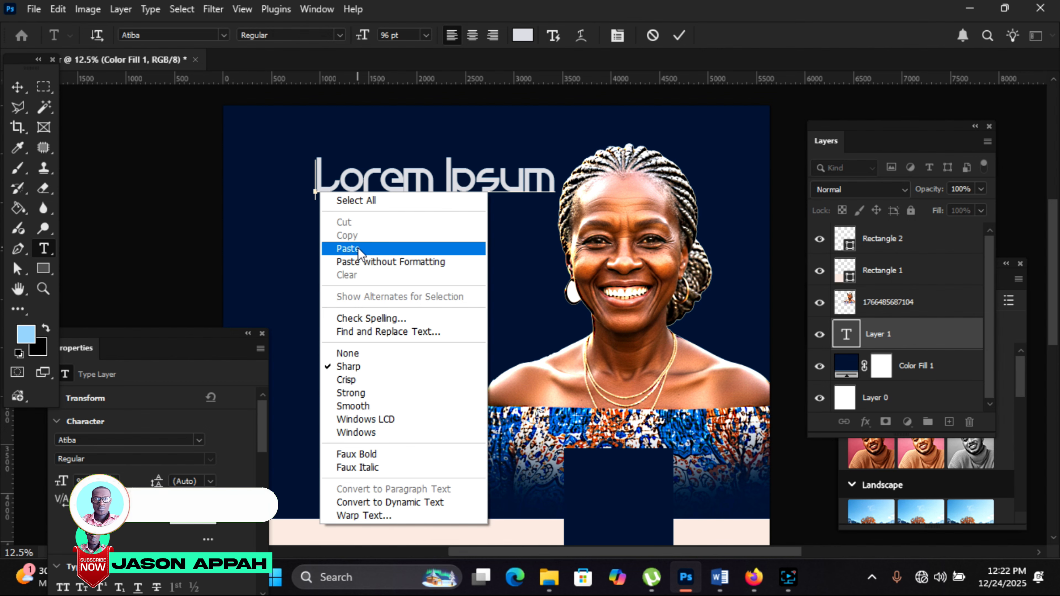
click(347, 248)
click(18, 86)
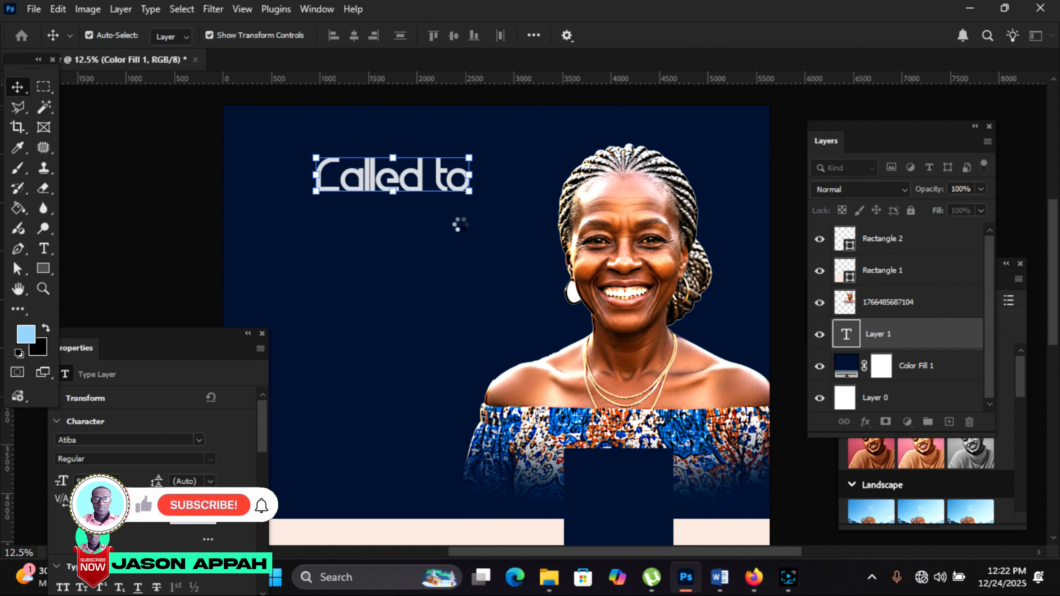
Scale the "Called to" text down to less than half its size
key(ctrl+t)
drag(479, 152, 388, 190)
click(770, 34)
Duplicate the "Called to" text layer and enlarge the copy to about 226% just below the original
drag(937, 334, 950, 422)
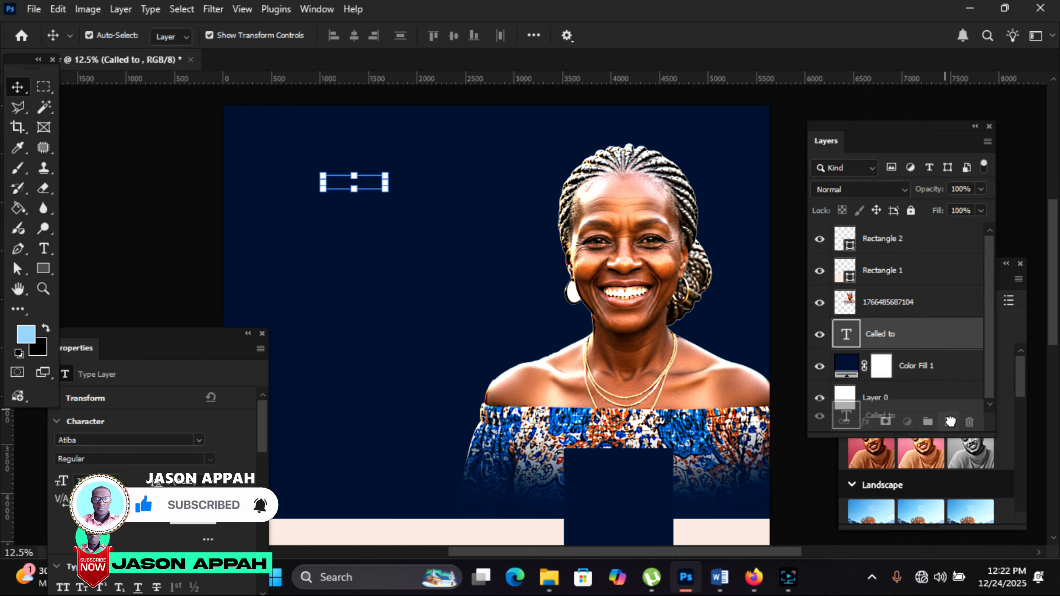
drag(950, 422, 950, 422)
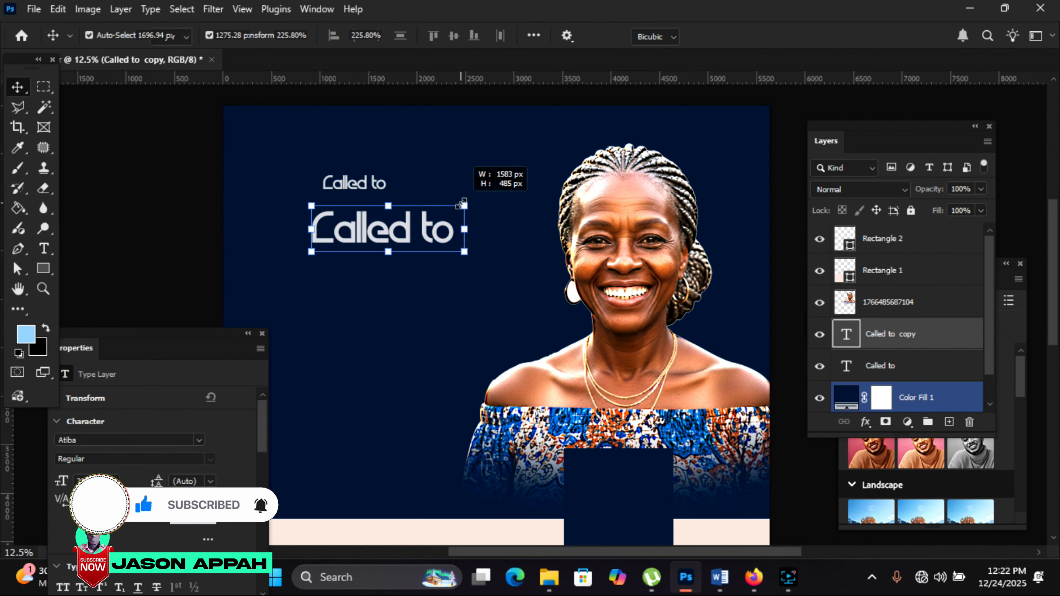
drag(463, 205, 467, 203)
Replace the wording of the enlarged text copy with "glory"
click(44, 250)
click(317, 229)
drag(319, 229, 503, 241)
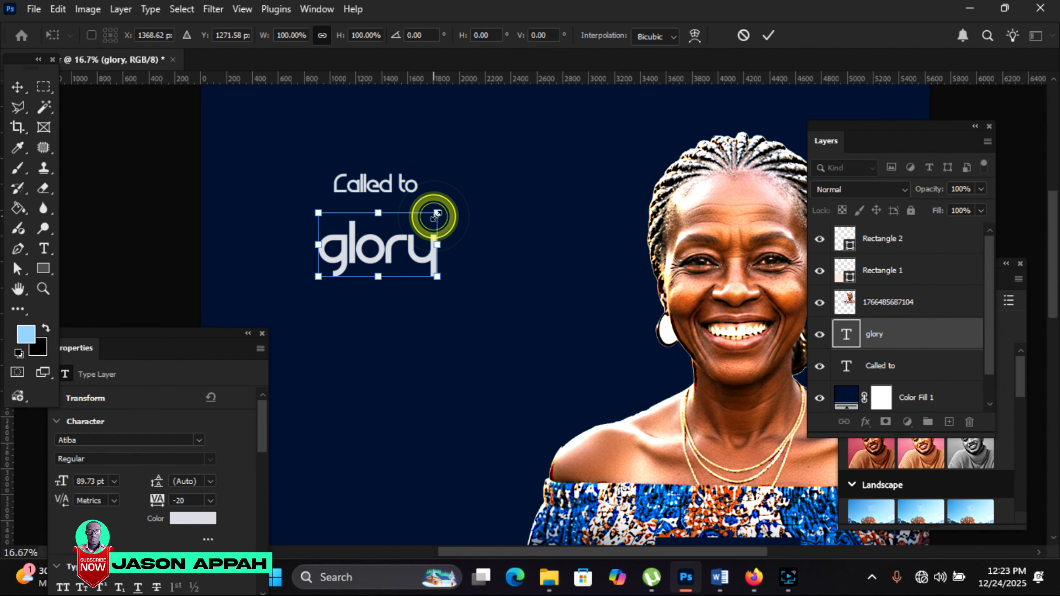
Enlarge "glory" to about 156 pt and nest the small "Called to" closely above its last letters
drag(438, 213, 492, 181)
key(ctrl+Return)
key(v)
drag(400, 190, 421, 217)
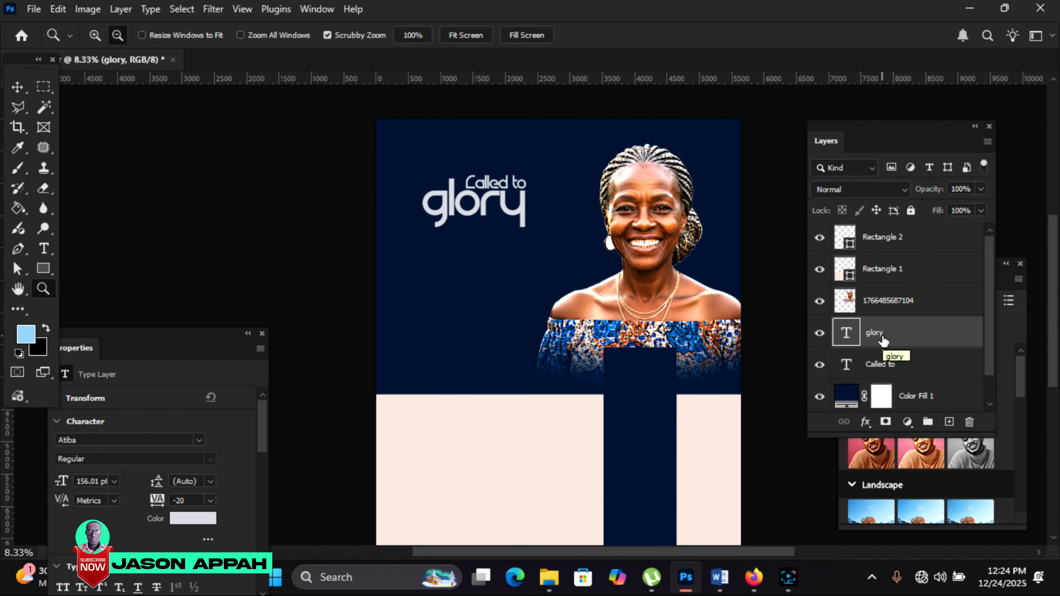
Select the "glory" and "Called to" layers together and shift the heading slightly up and to the right
shift+click(893, 364)
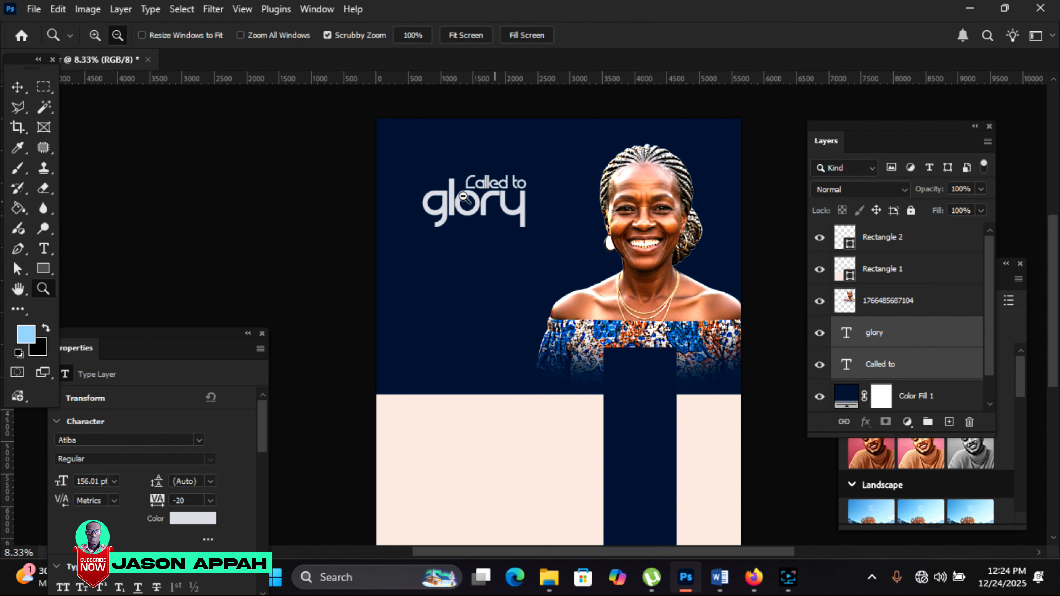
click(18, 89)
click(271, 208)
Switch to Word, copy the announcement paragraph listing the family members, and return to Photoshop
click(718, 579)
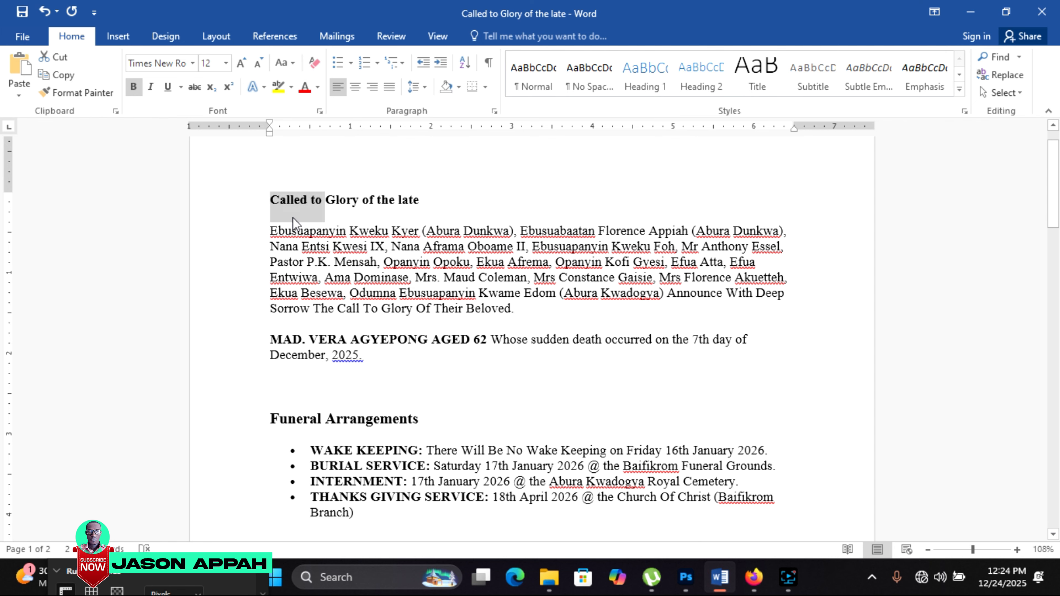
drag(273, 236, 545, 315)
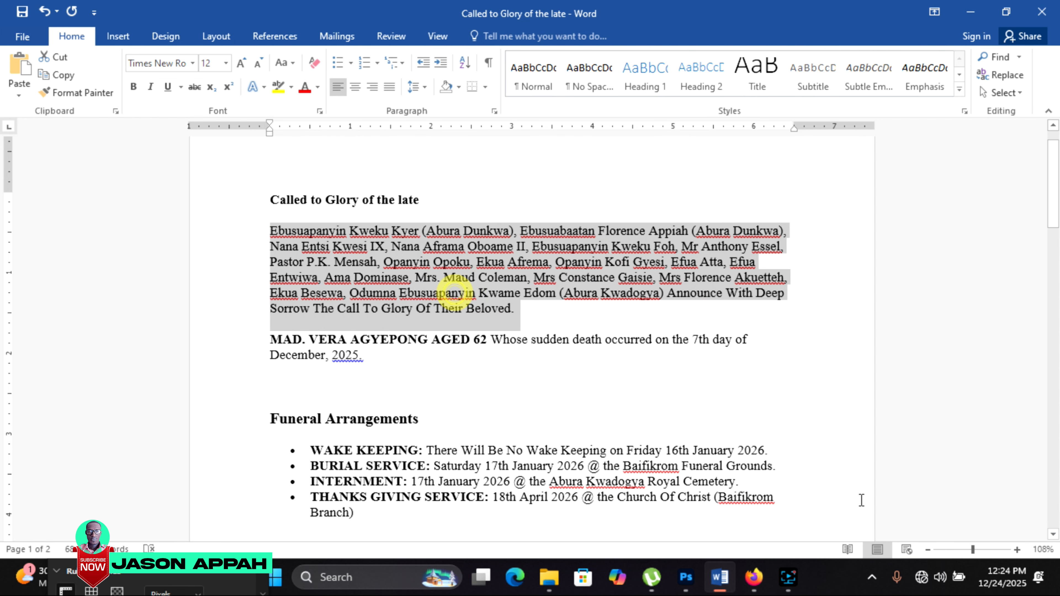
key(alt+Tab)
Draw a paragraph text box below the "glory" heading beside the portrait and set its font size to 12 pt
drag(403, 238, 584, 293)
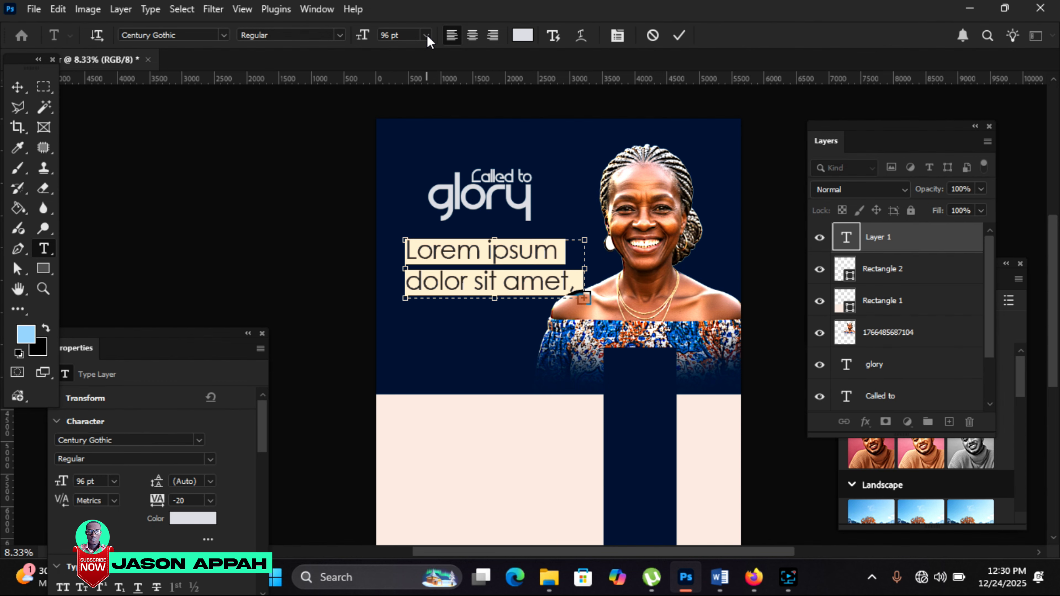
click(426, 36)
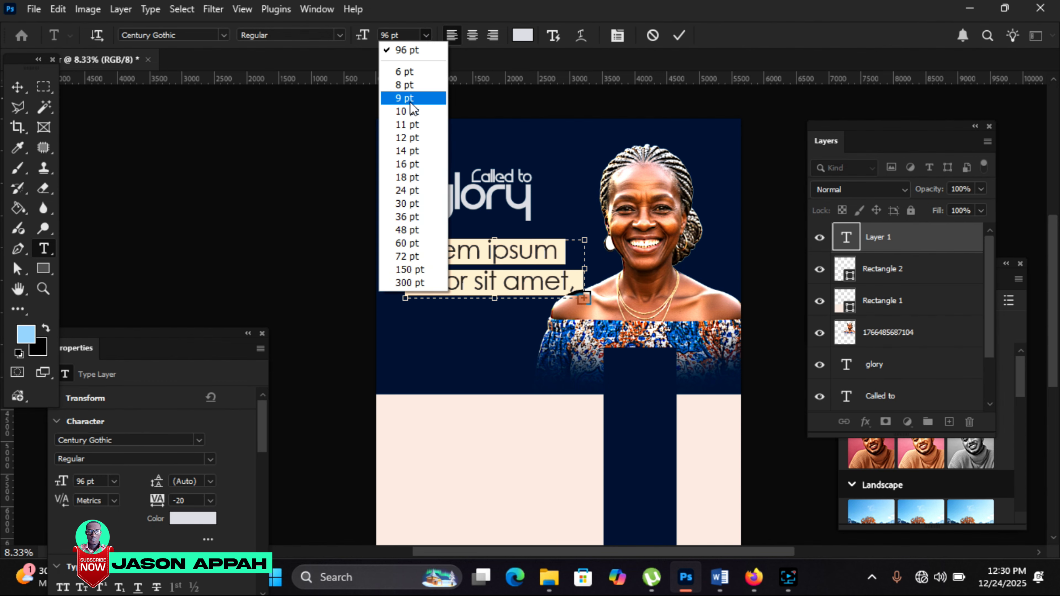
click(410, 112)
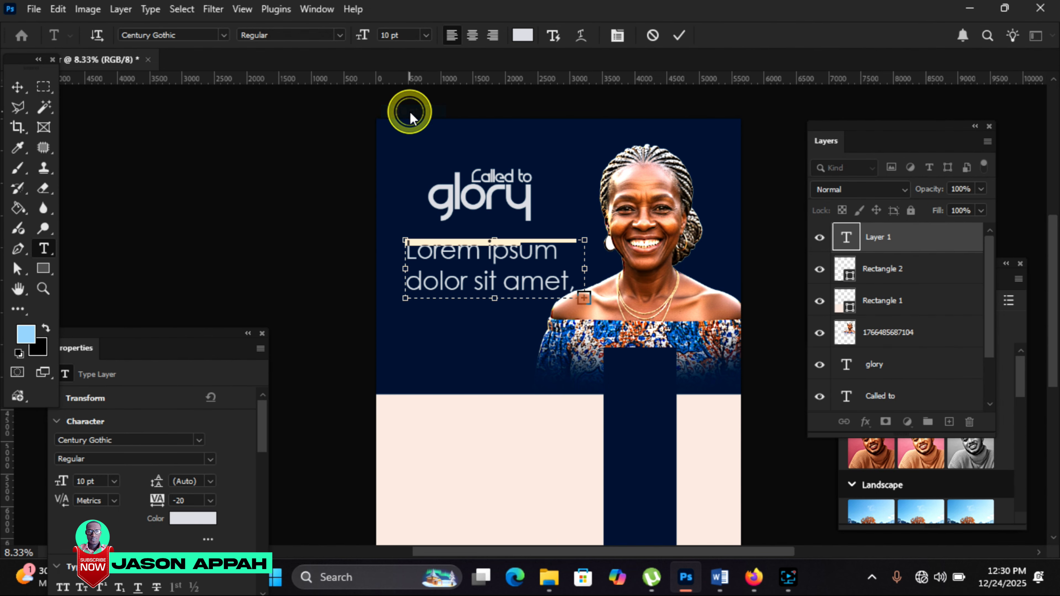
click(427, 35)
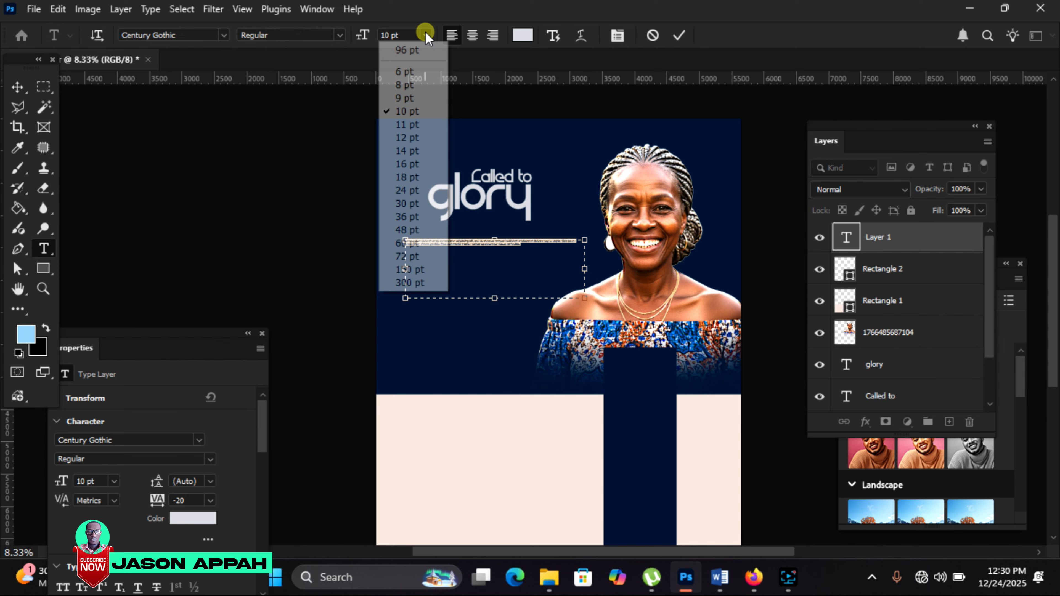
click(413, 134)
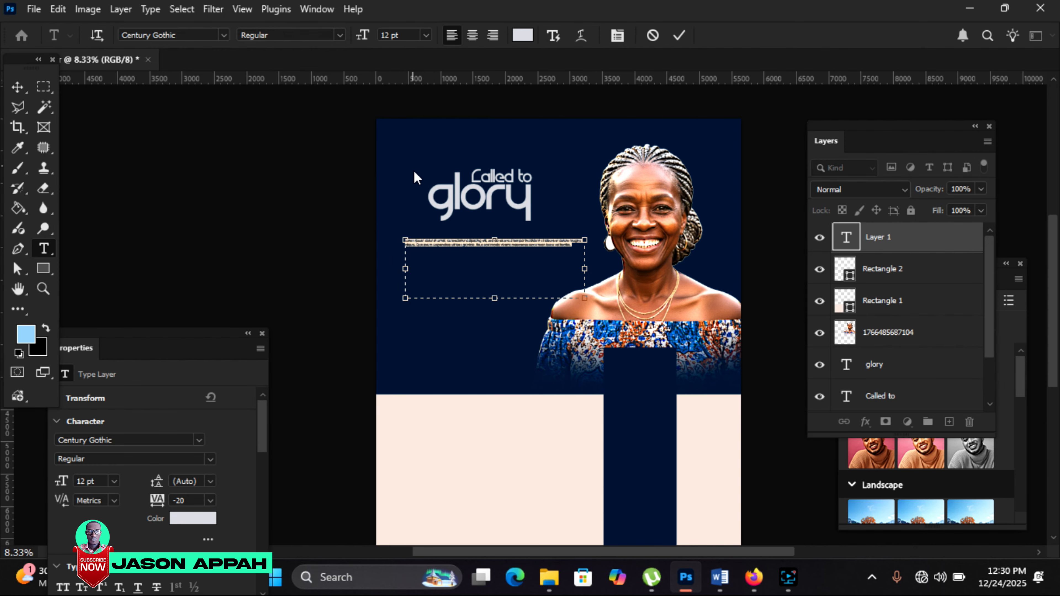
Replace the placeholder text with the copied family announcement and set it to 18 pt
right_click(425, 242)
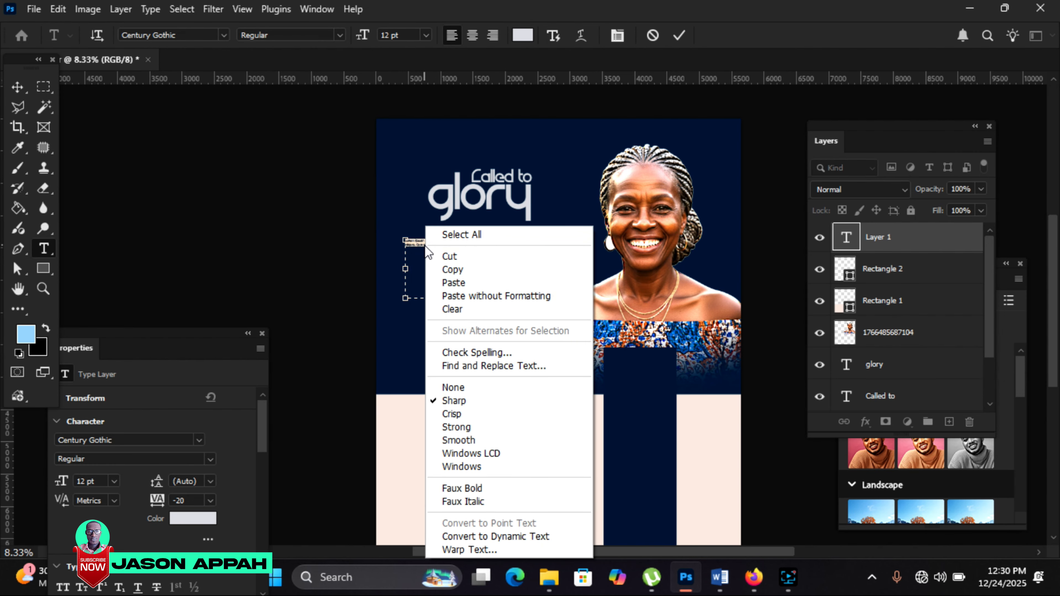
click(454, 283)
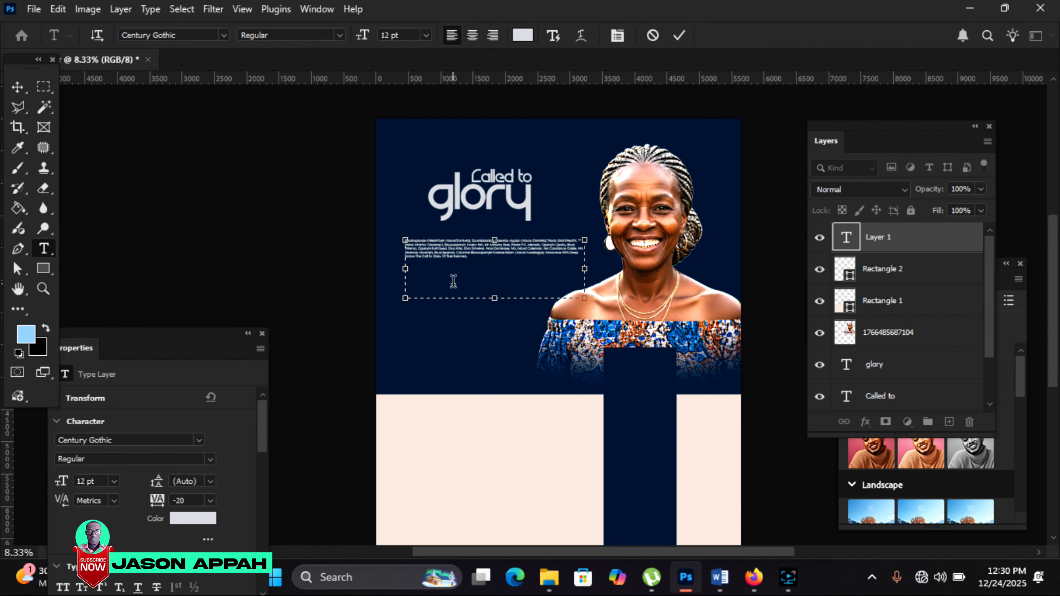
drag(467, 260, 386, 225)
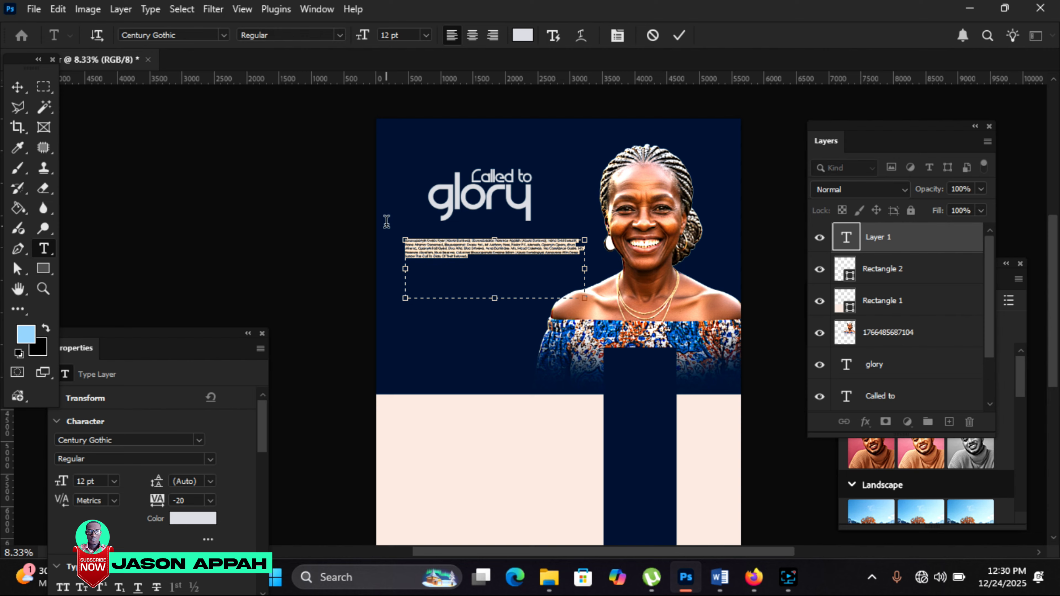
click(427, 35)
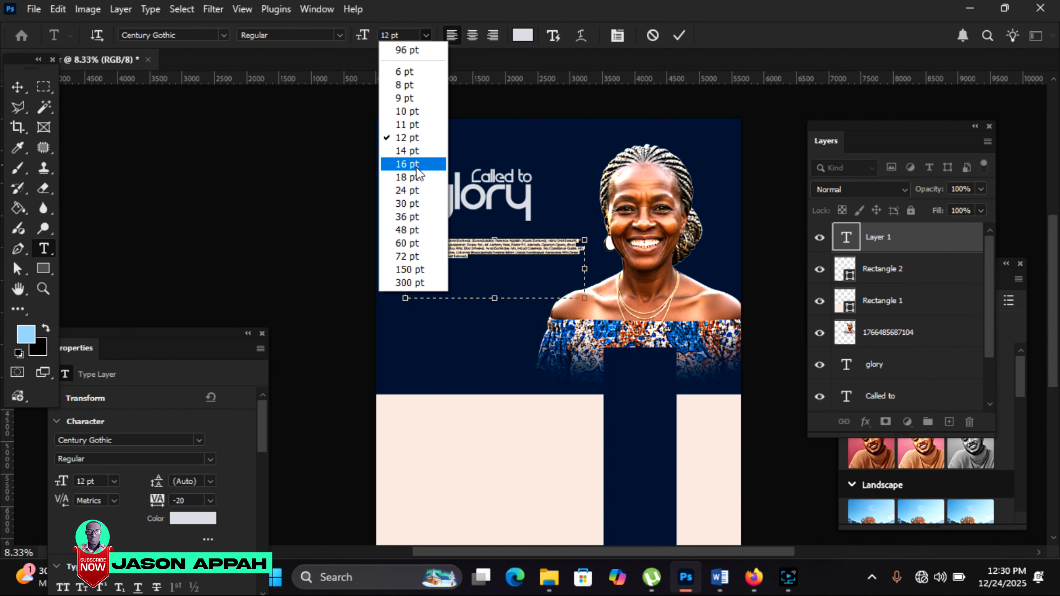
click(416, 177)
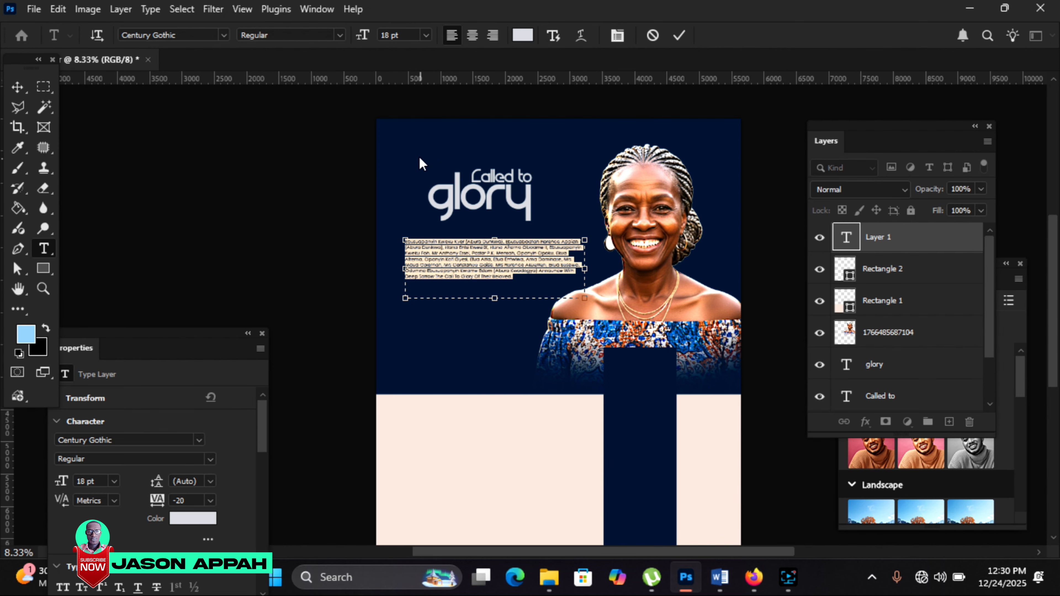
click(18, 87)
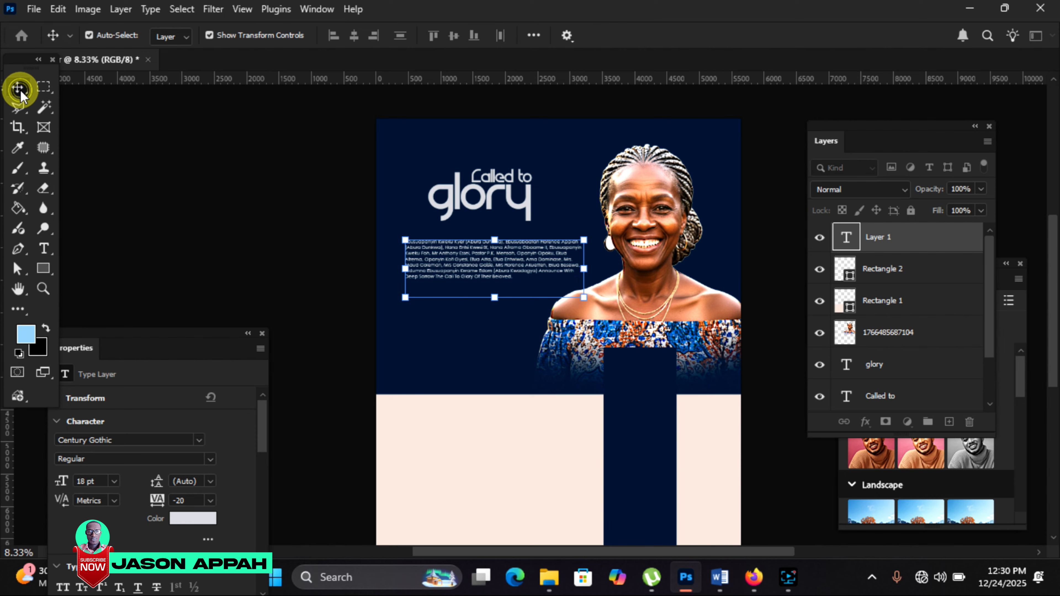
Justify the announcement paragraph with its last line aligned left
click(43, 289)
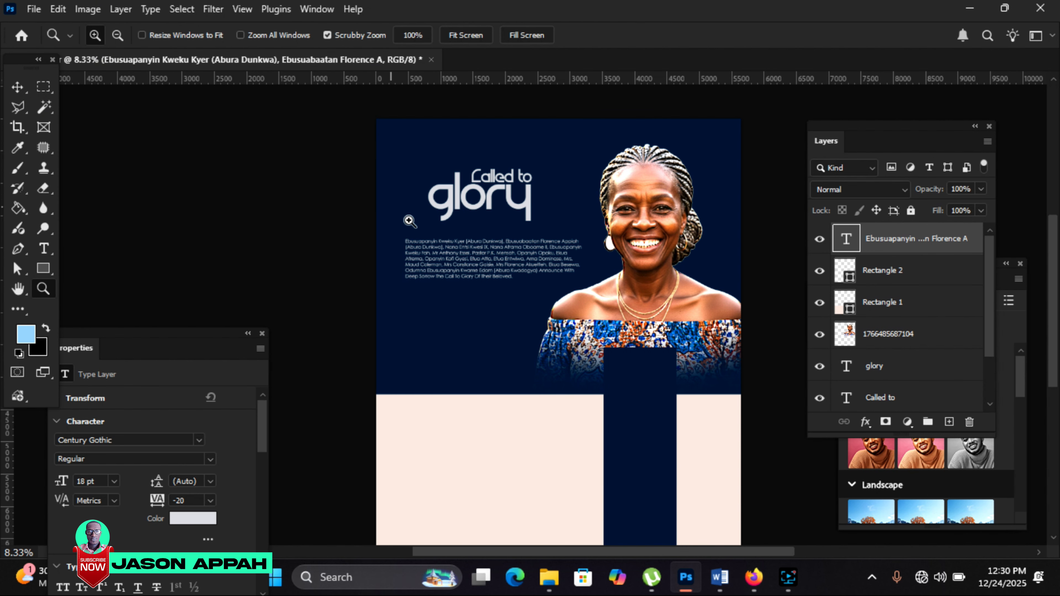
click(507, 261)
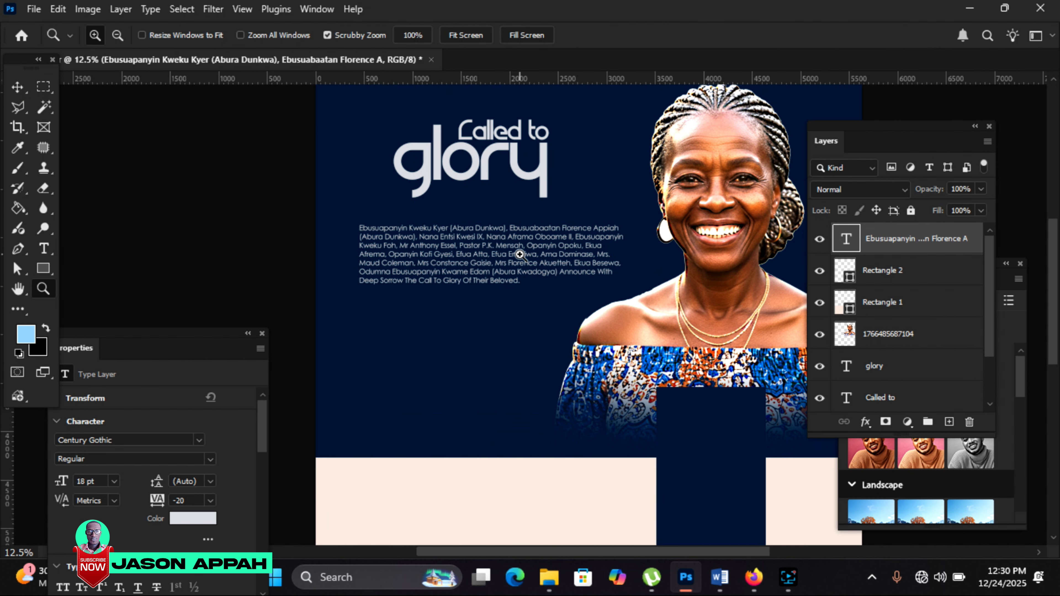
click(520, 255)
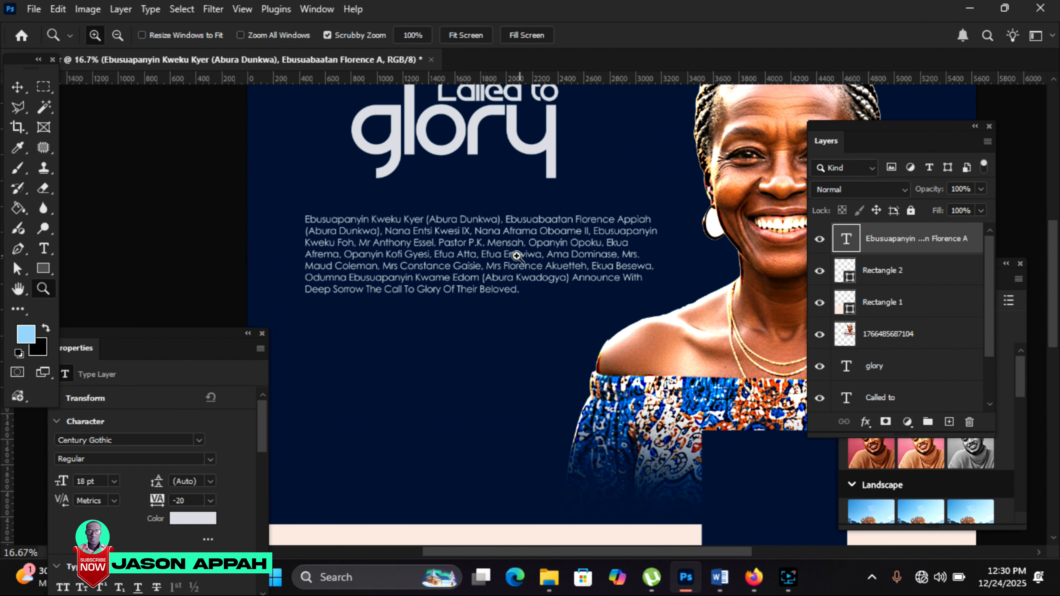
click(15, 95)
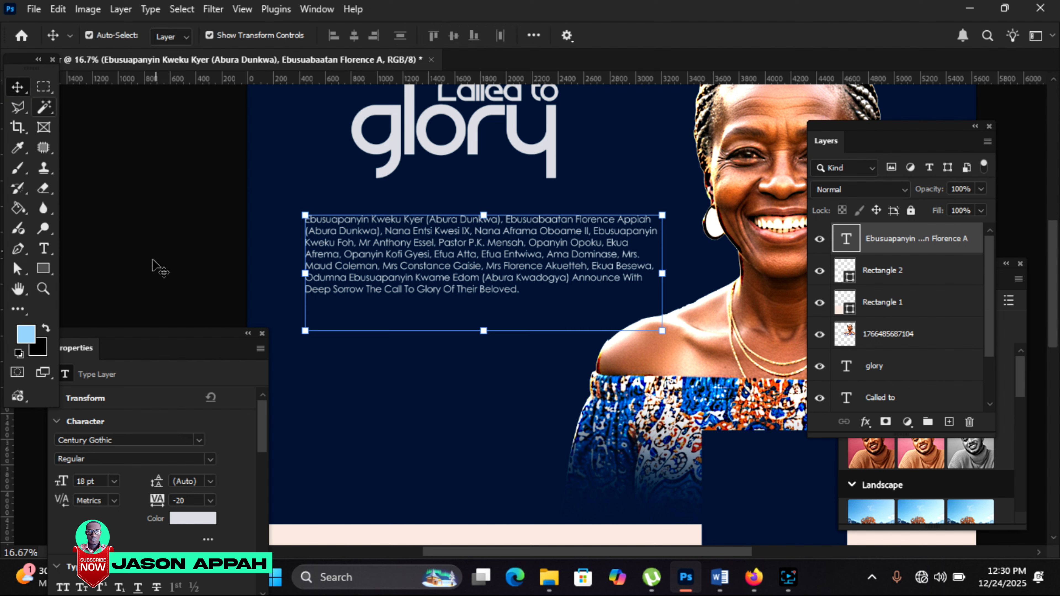
drag(128, 337, 122, 162)
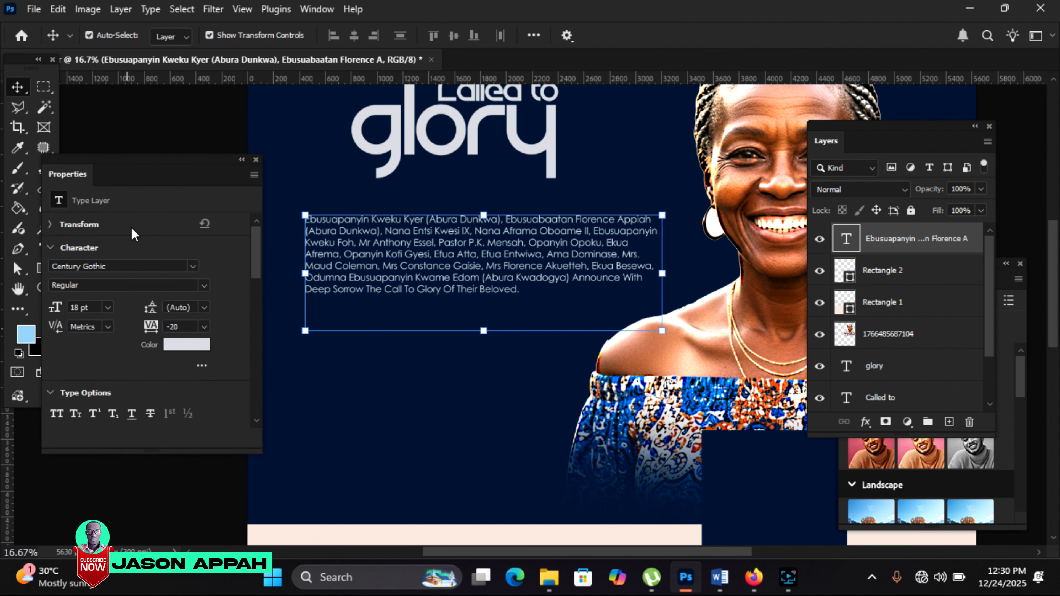
drag(253, 251, 253, 311)
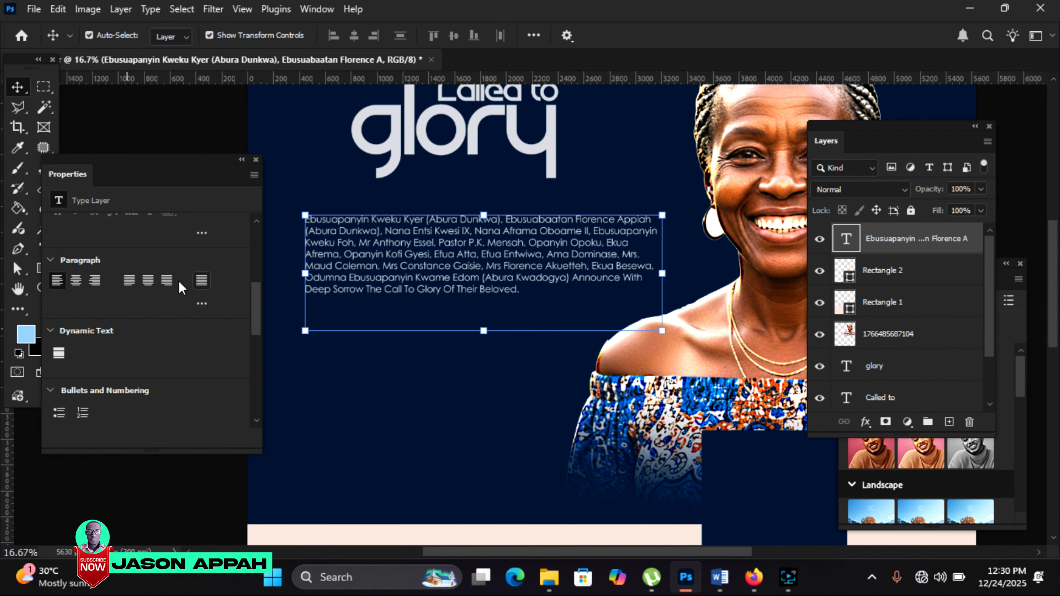
click(50, 261)
click(51, 262)
click(202, 281)
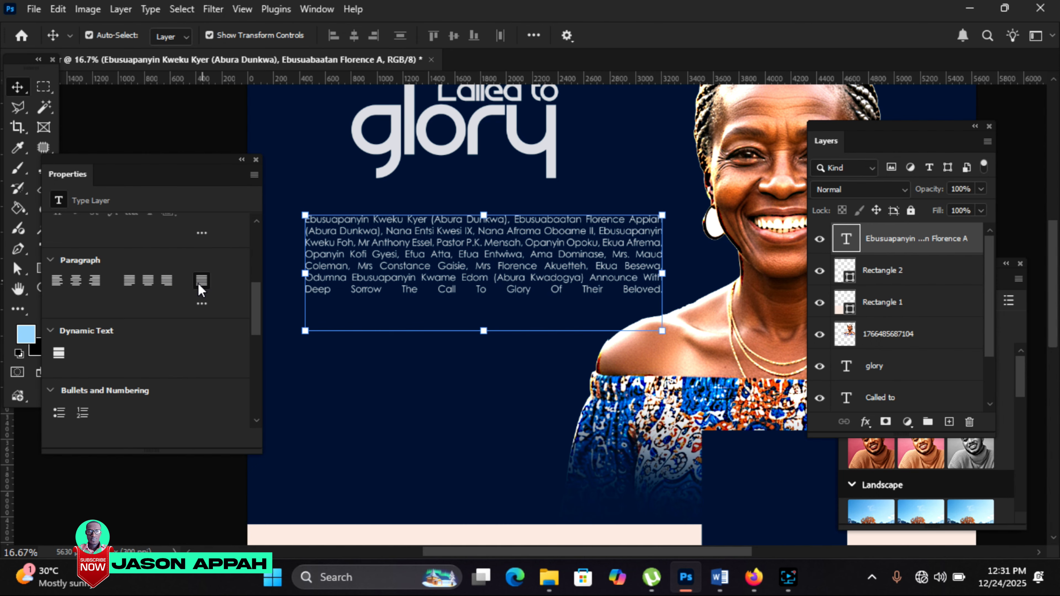
click(130, 286)
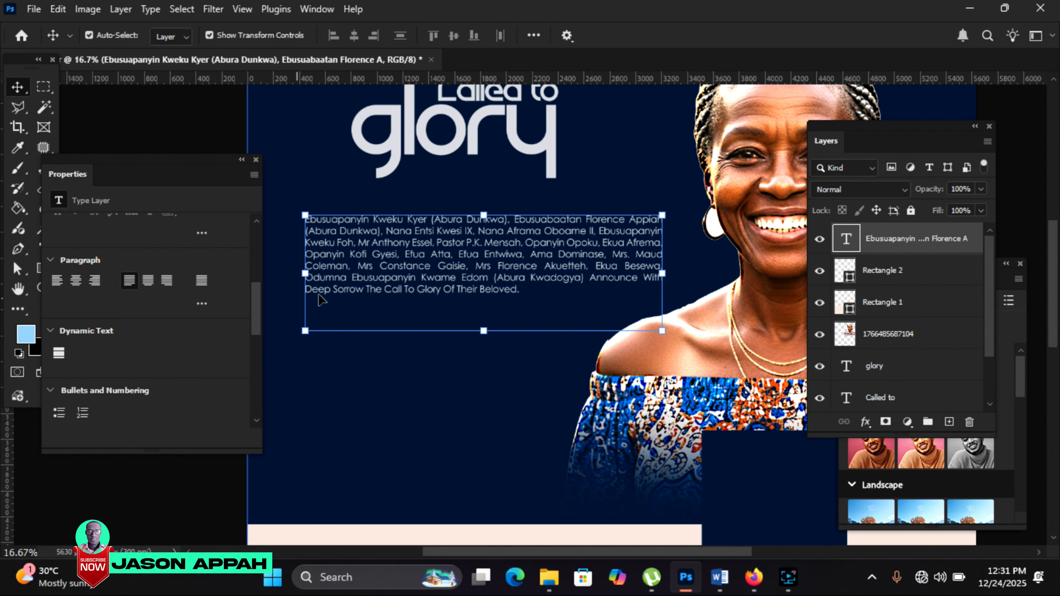
click(599, 185)
click(343, 256)
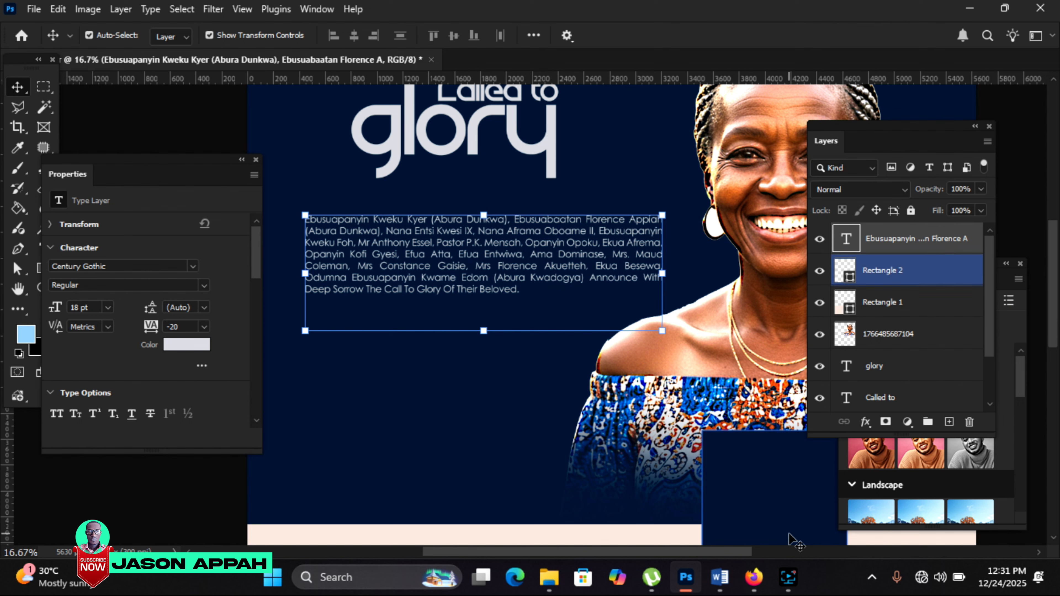
Switch to Word, copy the deceased's title and first name, and return to Photoshop
click(720, 577)
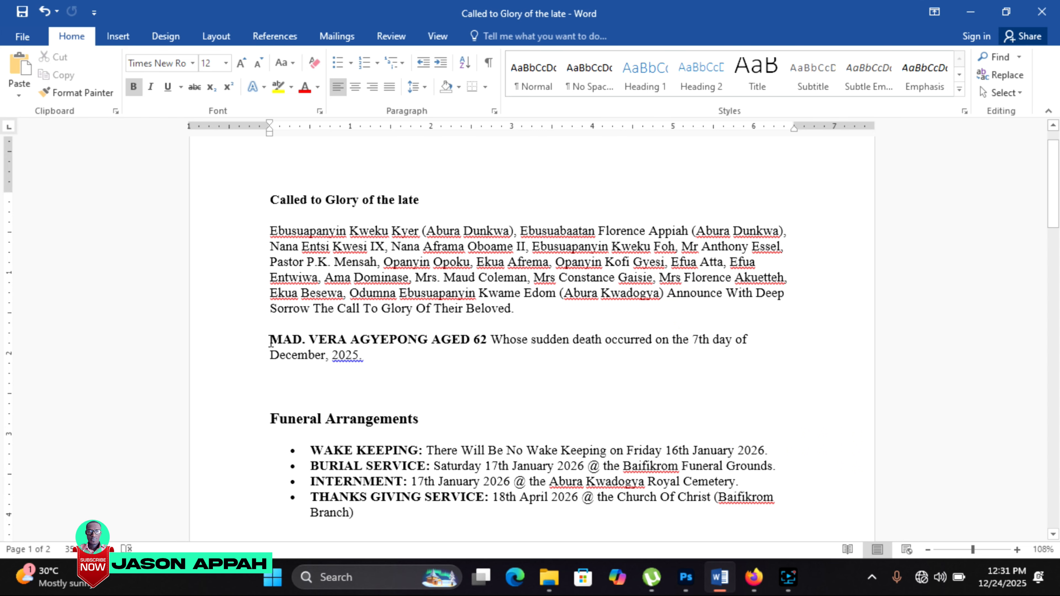
drag(271, 341, 430, 342)
key(alt+Tab)
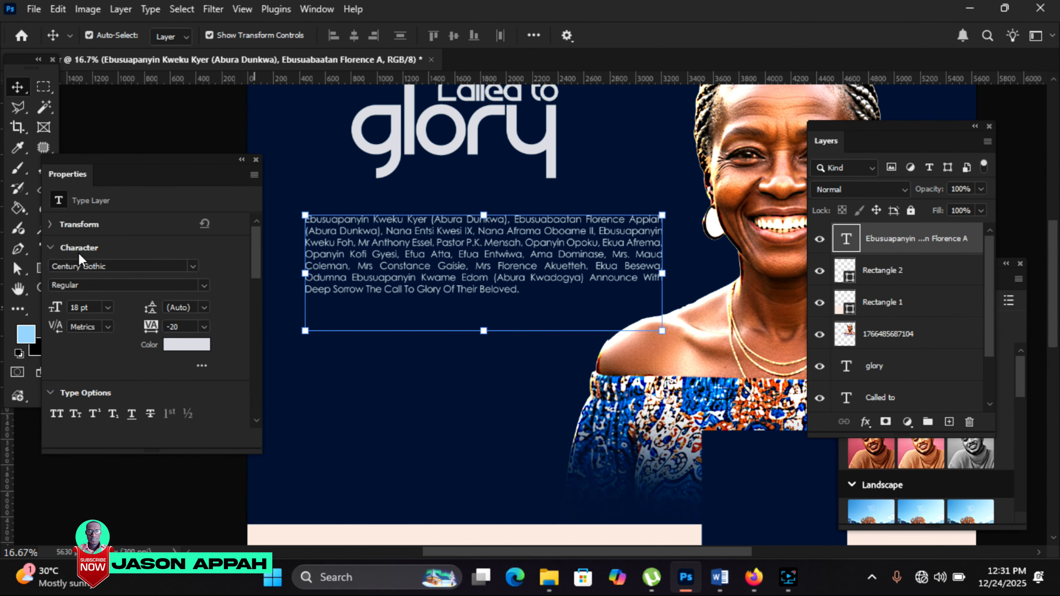
Paste the deceased's title and first name as a new text layer below the announcement paragraph
drag(82, 166, 117, 157)
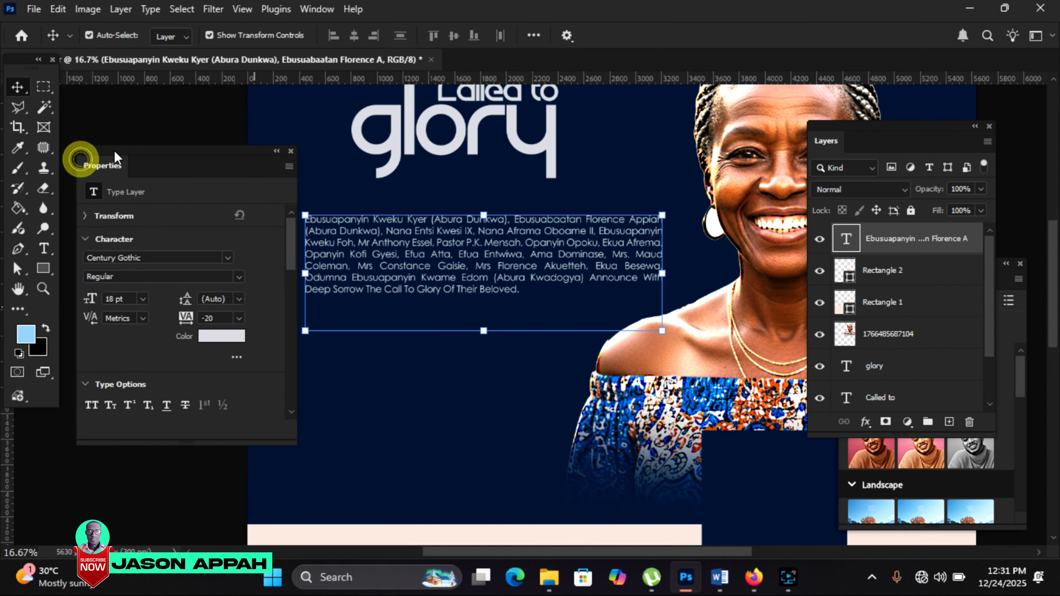
click(43, 249)
click(339, 358)
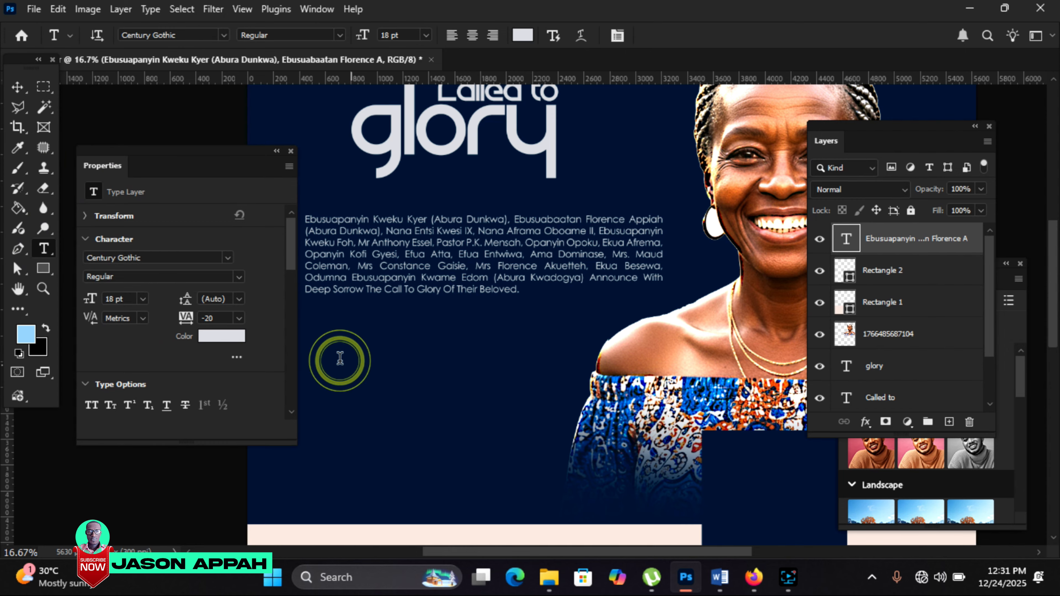
right_click(341, 362)
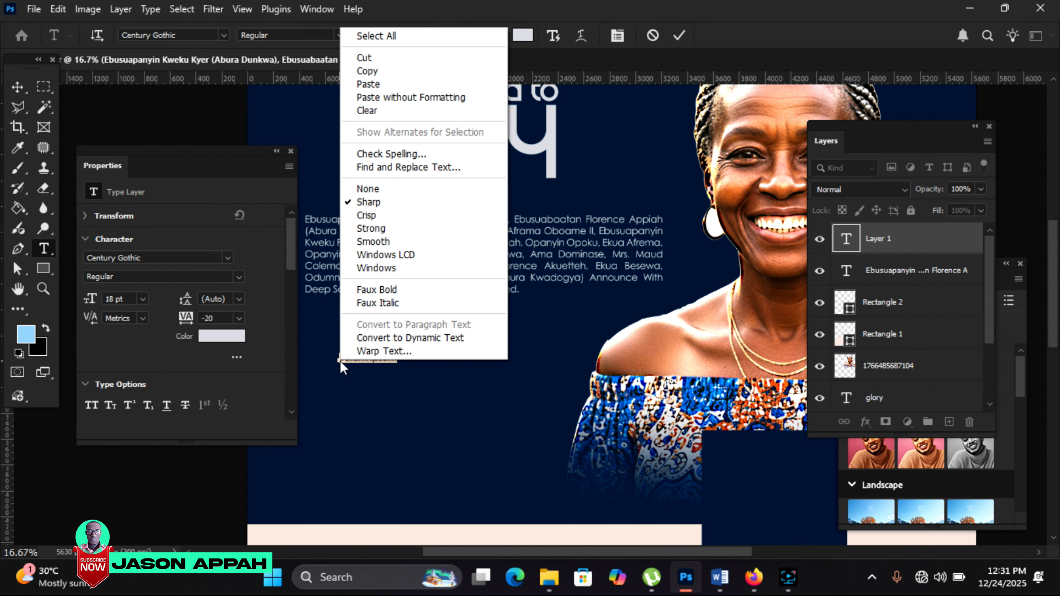
click(376, 85)
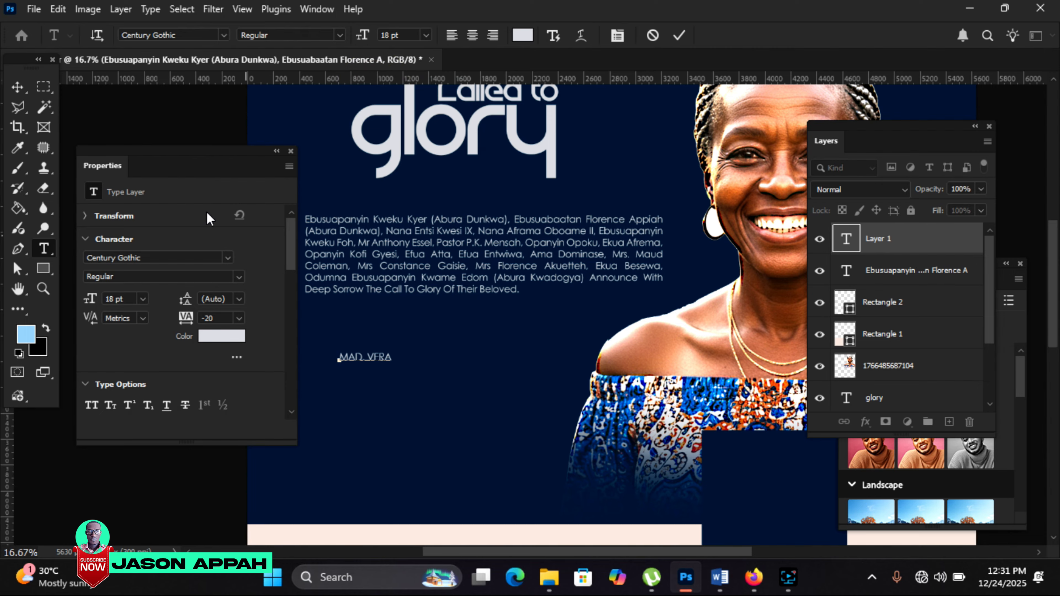
click(17, 87)
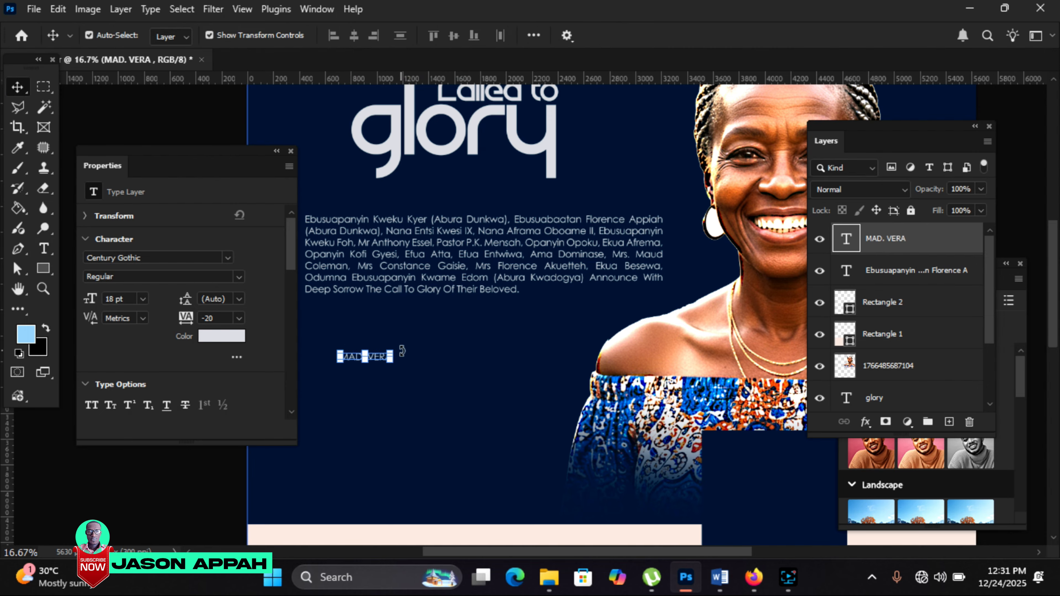
Enlarge the deceased's name to about 90.5 pt and place it below the announcement, aligned with the paragraph's left edge
drag(393, 356, 525, 319)
key(Return)
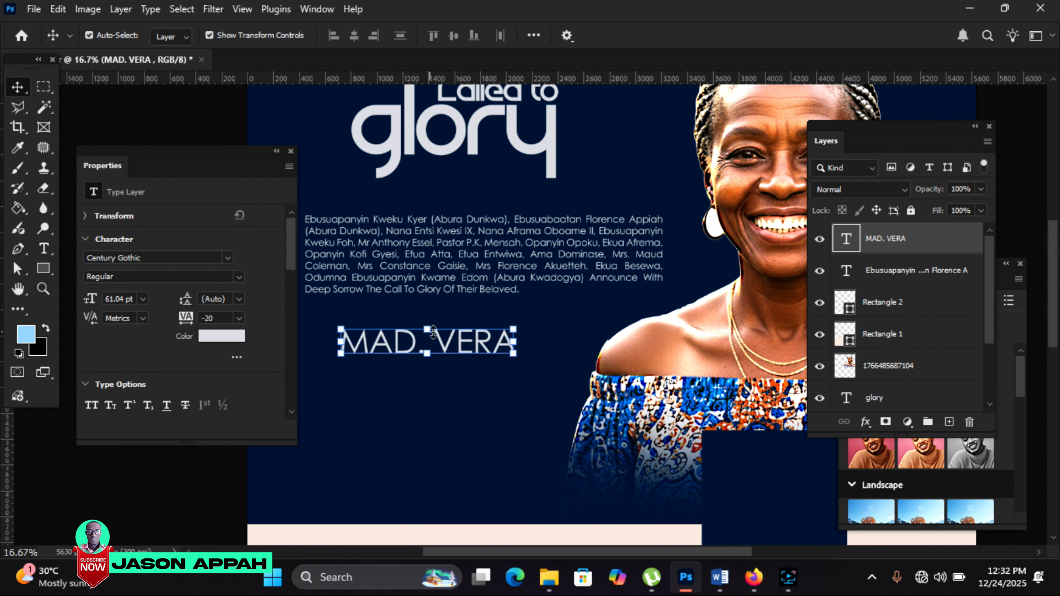
drag(1054, 273, 1054, 264)
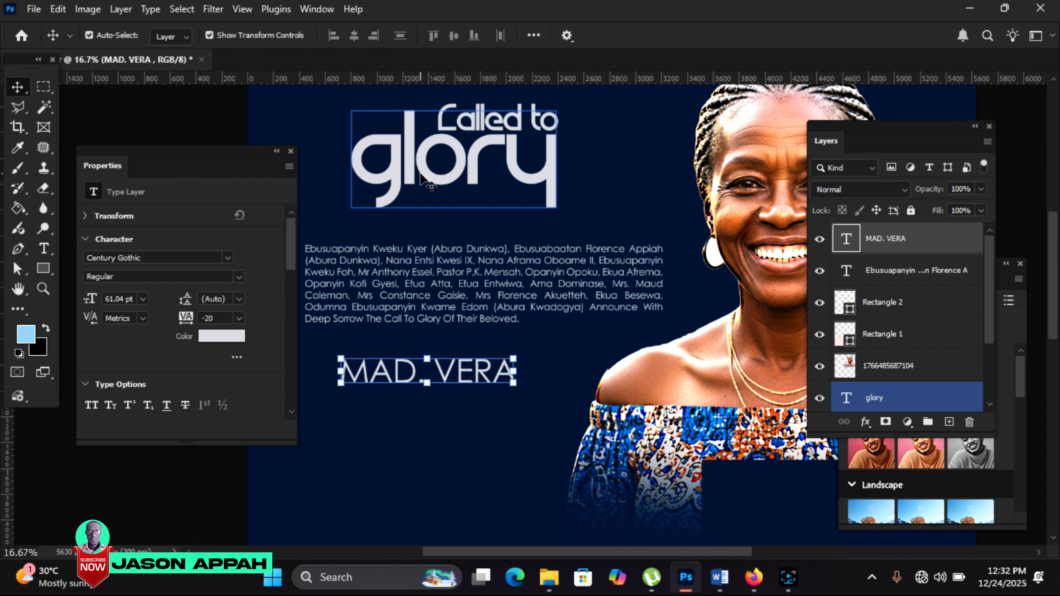
scroll(421, 176, left, 2)
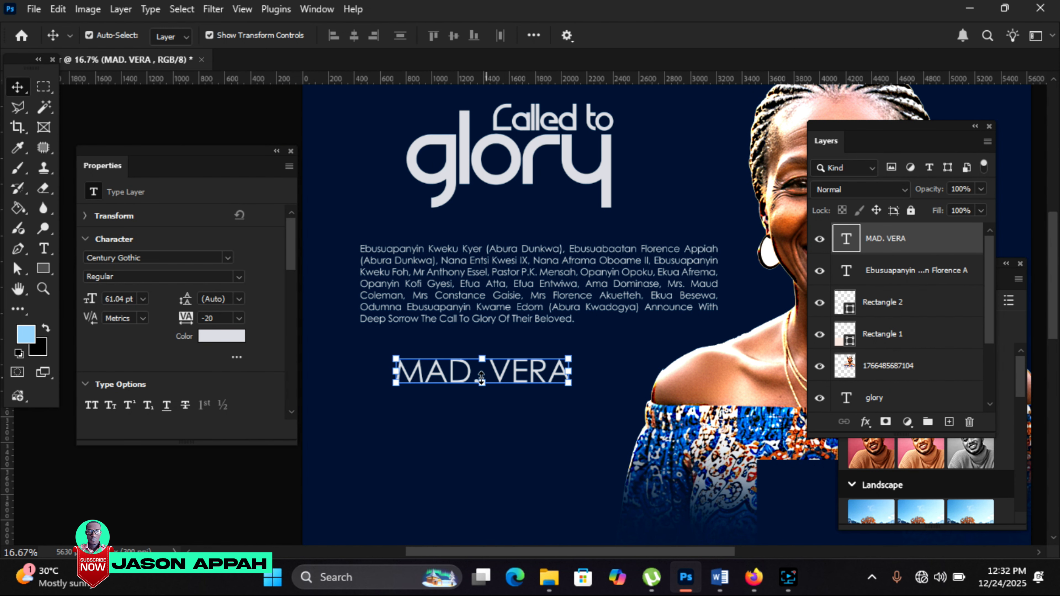
drag(503, 374, 474, 377)
drag(541, 389, 581, 428)
drag(591, 395, 646, 377)
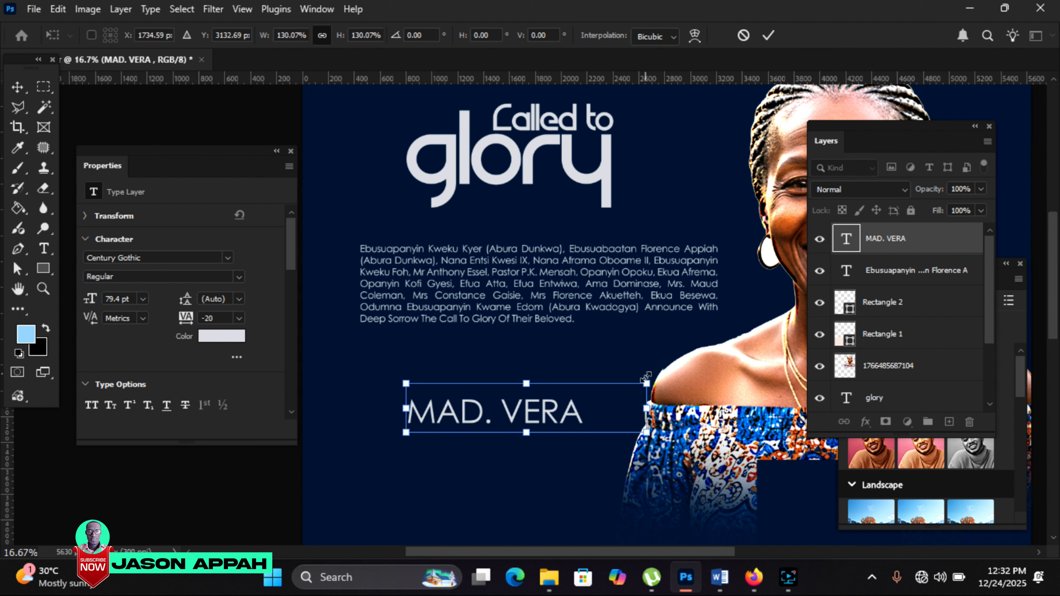
click(769, 35)
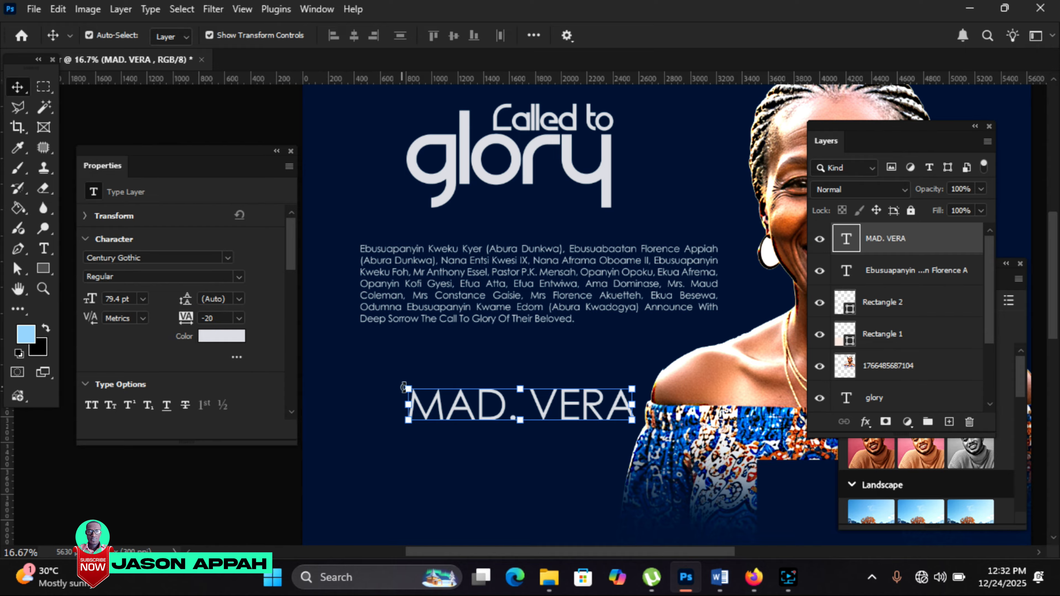
drag(478, 413, 450, 397)
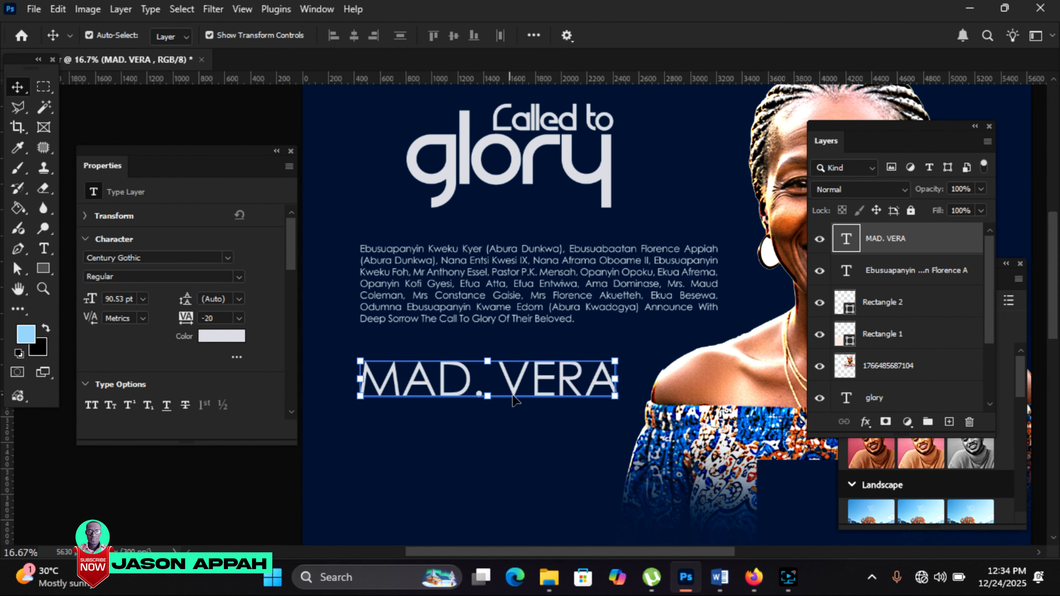
Duplicate the title-and-first-name text layer directly below itself and replace its text with the deceased's surname from Word
drag(884, 238, 949, 422)
drag(351, 426, 598, 433)
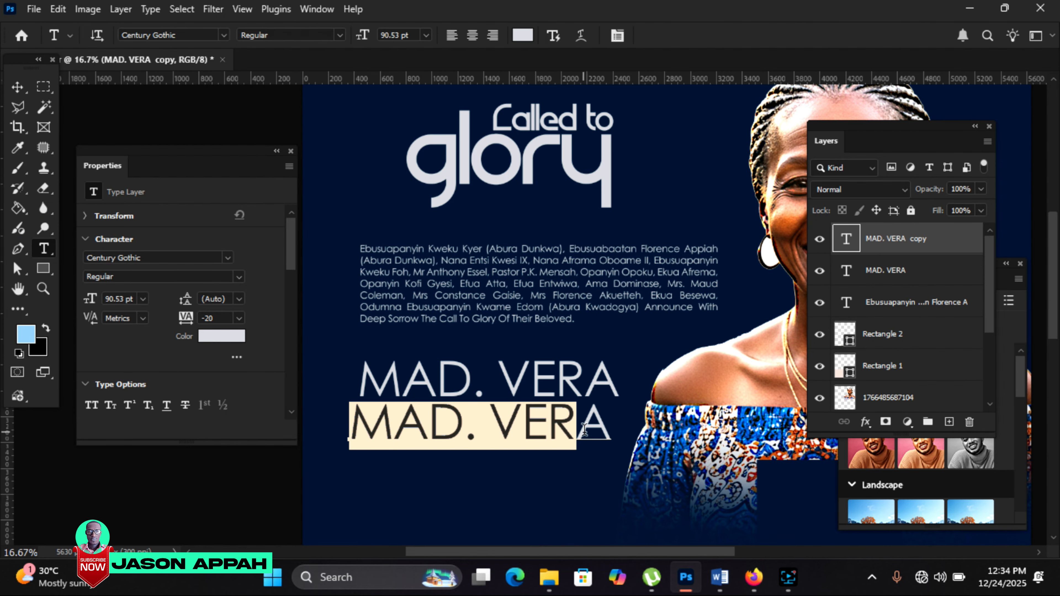
drag(389, 347, 425, 339)
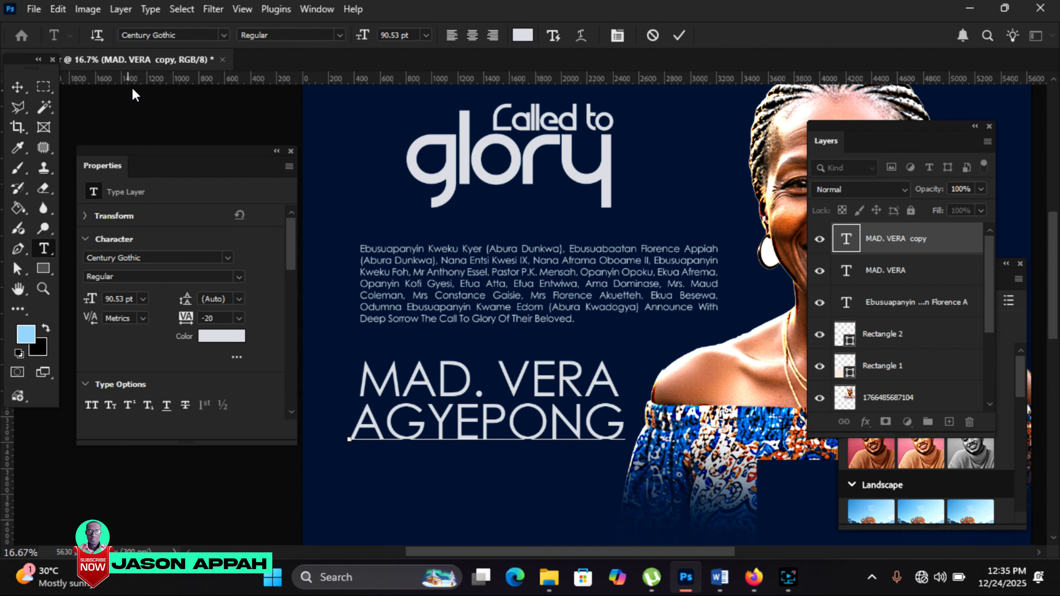
click(17, 89)
Set the surname text to Bold and enlarge it to about 95.8 pt below the title and first name
key(t)
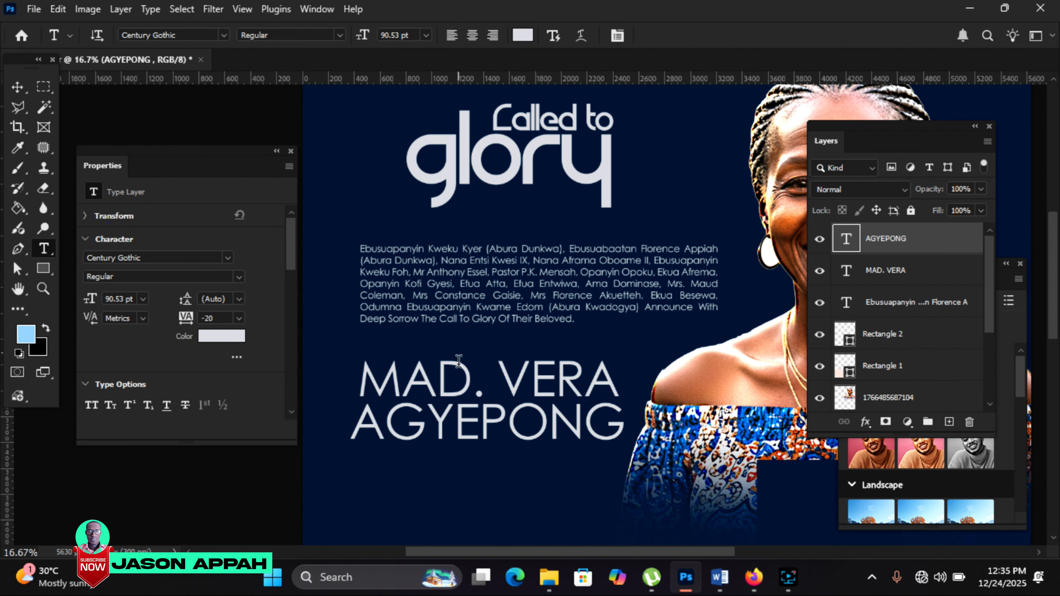
click(341, 35)
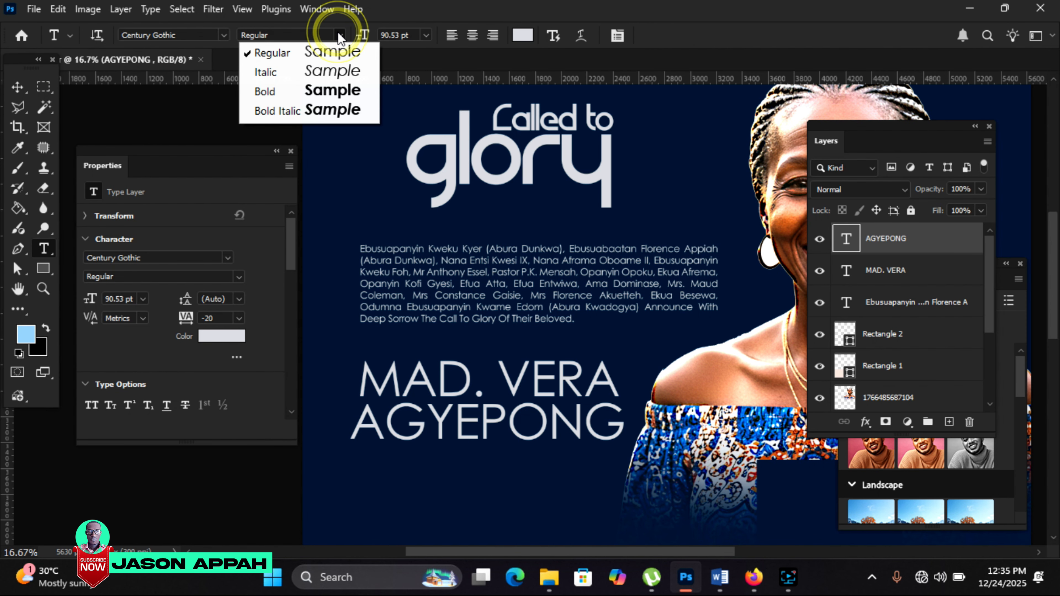
click(337, 93)
drag(652, 404, 665, 402)
key(Return)
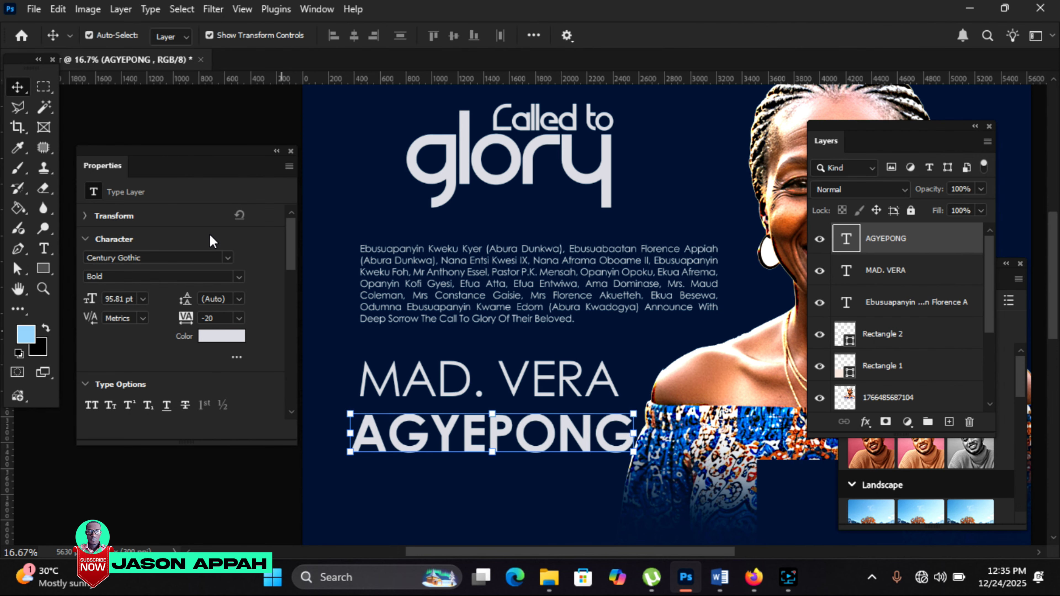
Recolor the surname with a light pink sampled from the woman's forehead in the portrait
click(221, 336)
drag(785, 149, 772, 321)
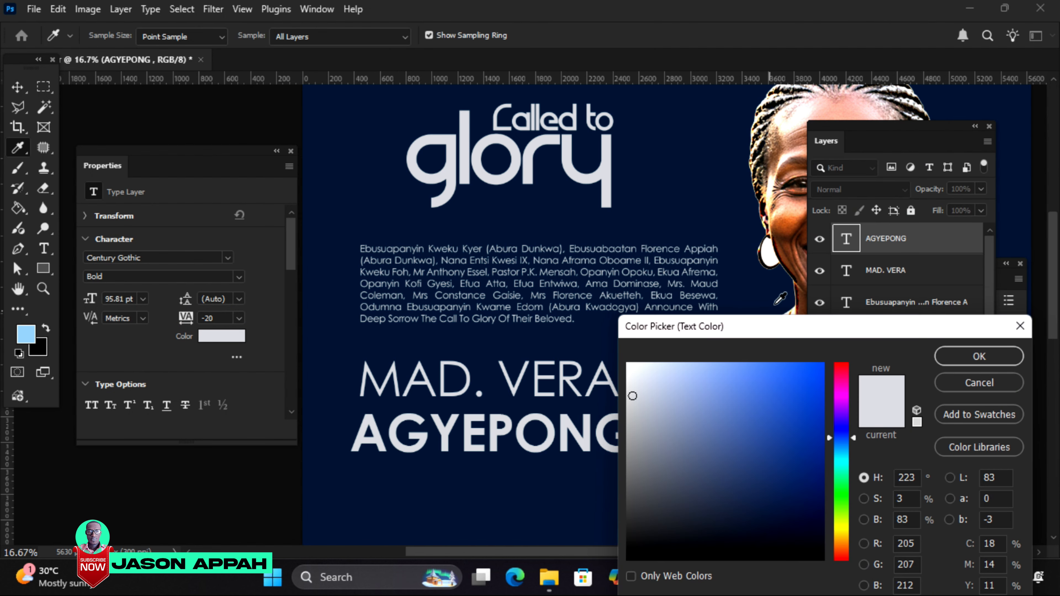
click(806, 118)
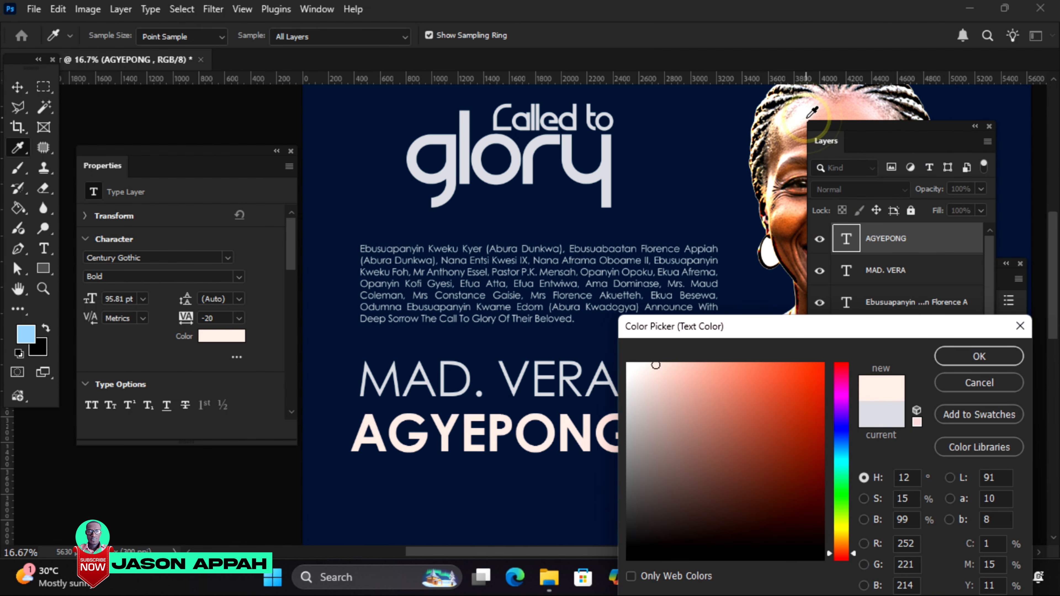
click(812, 119)
click(816, 109)
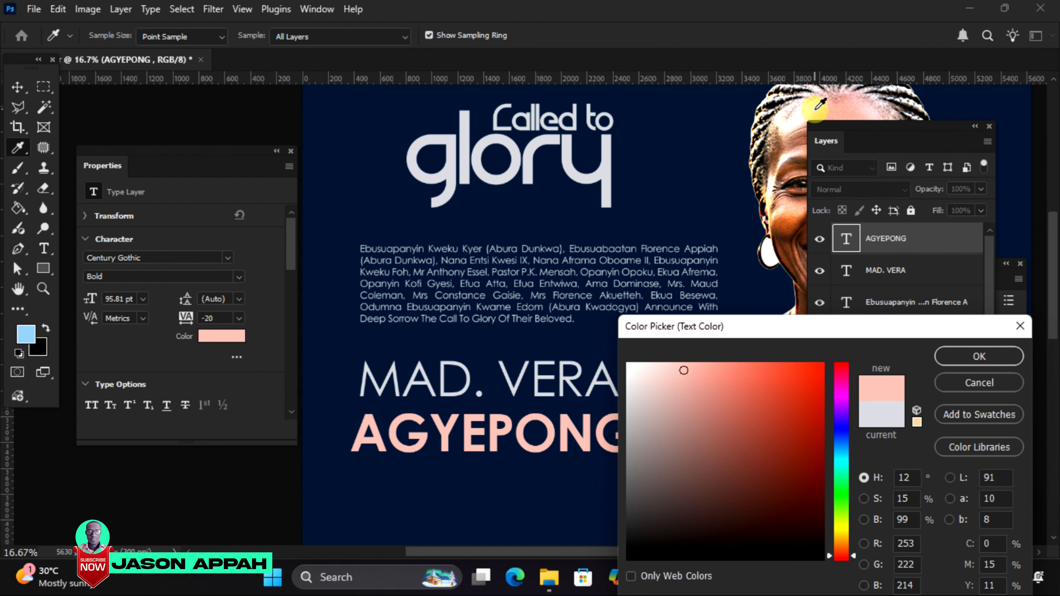
click(822, 105)
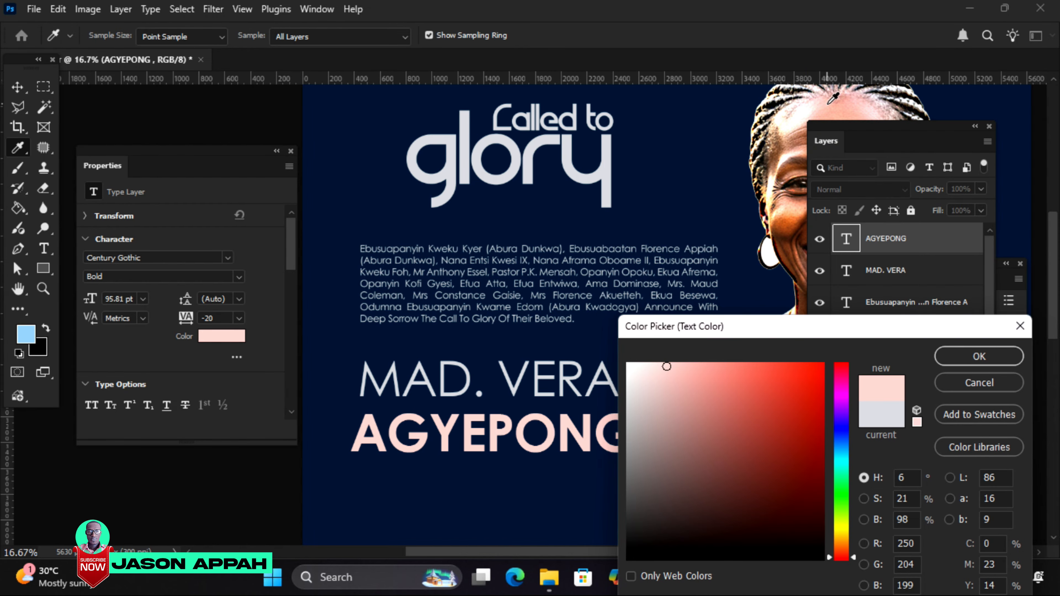
click(823, 106)
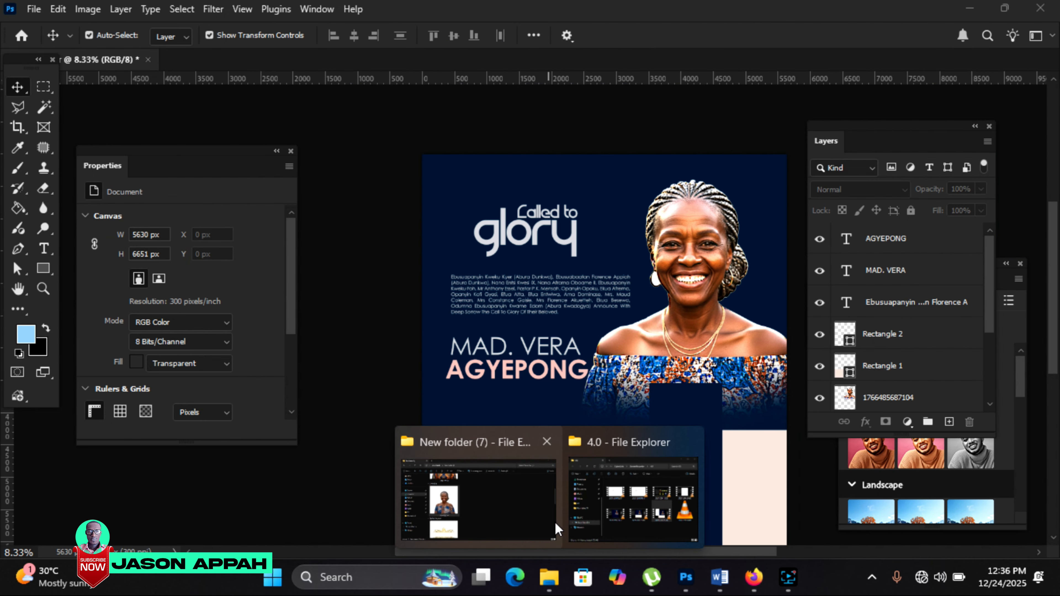
Place the gold double-ornament image as a rasterized layer and delete its white background, including the area enclosed in the top motif
click(496, 514)
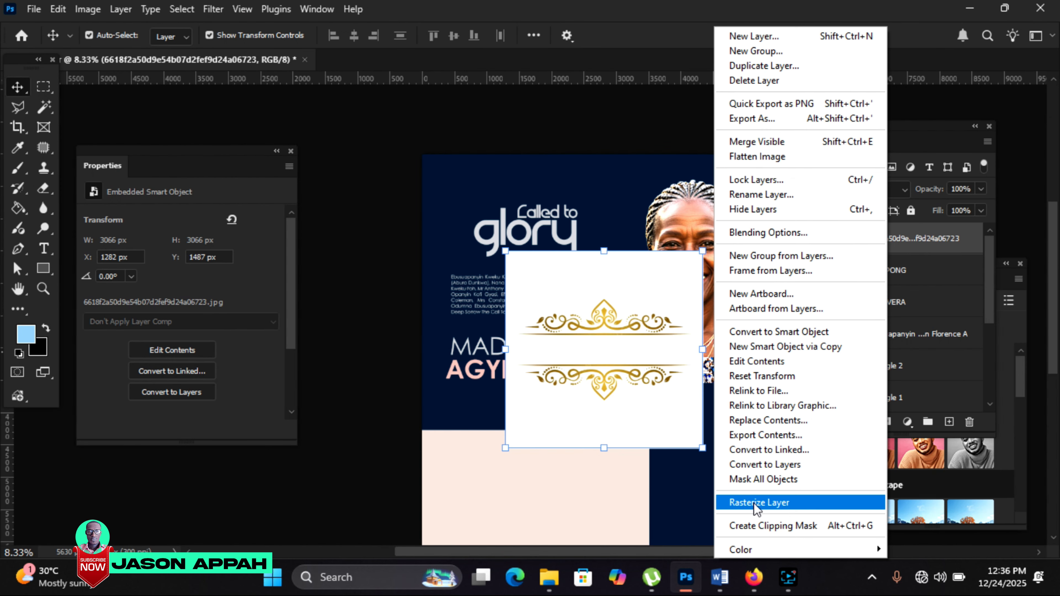
click(754, 504)
click(45, 105)
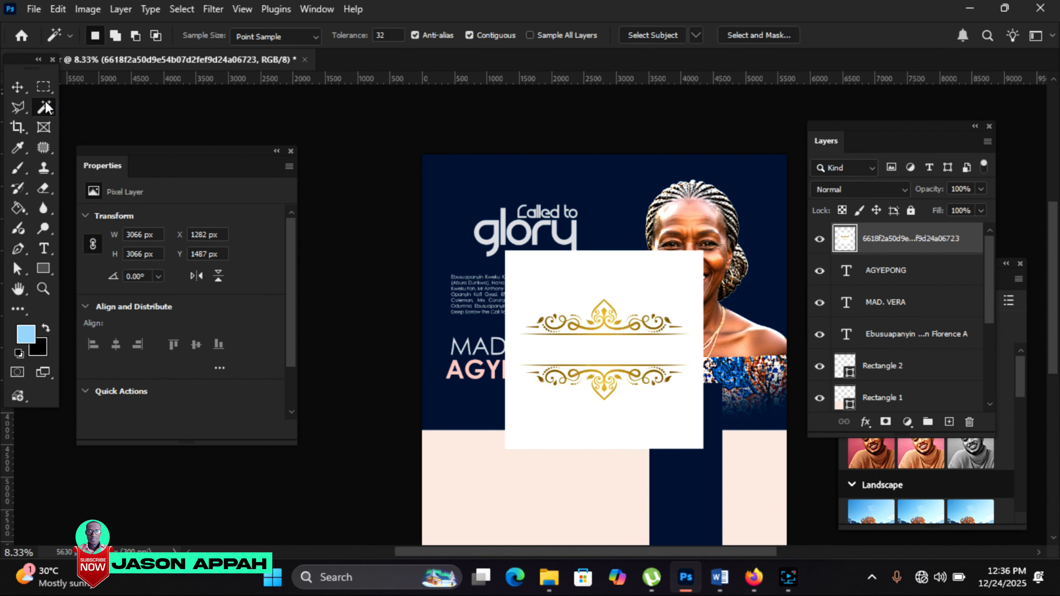
click(585, 277)
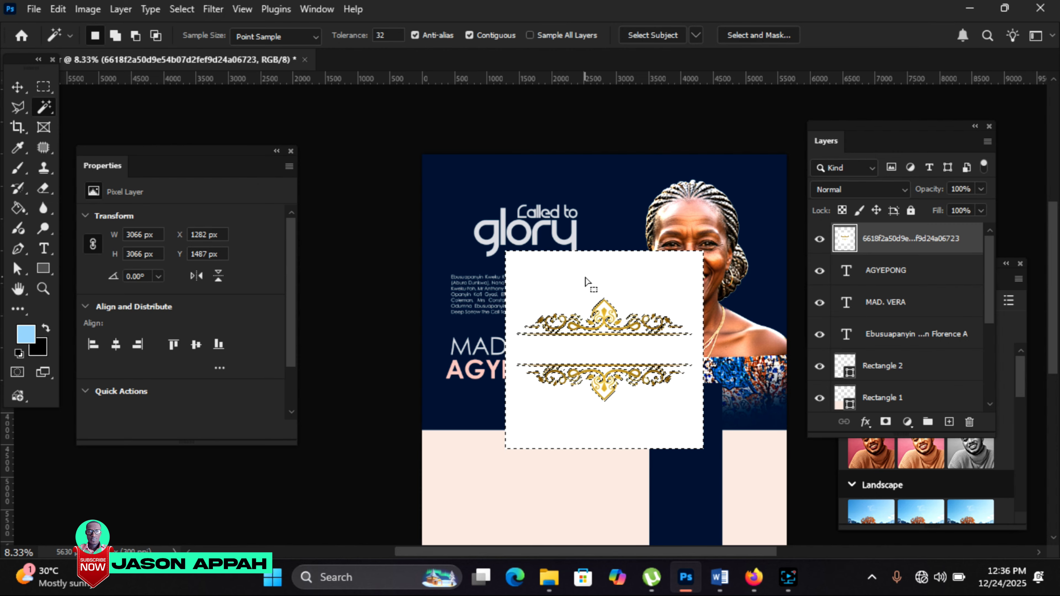
key(Delete)
key(ctrl+d)
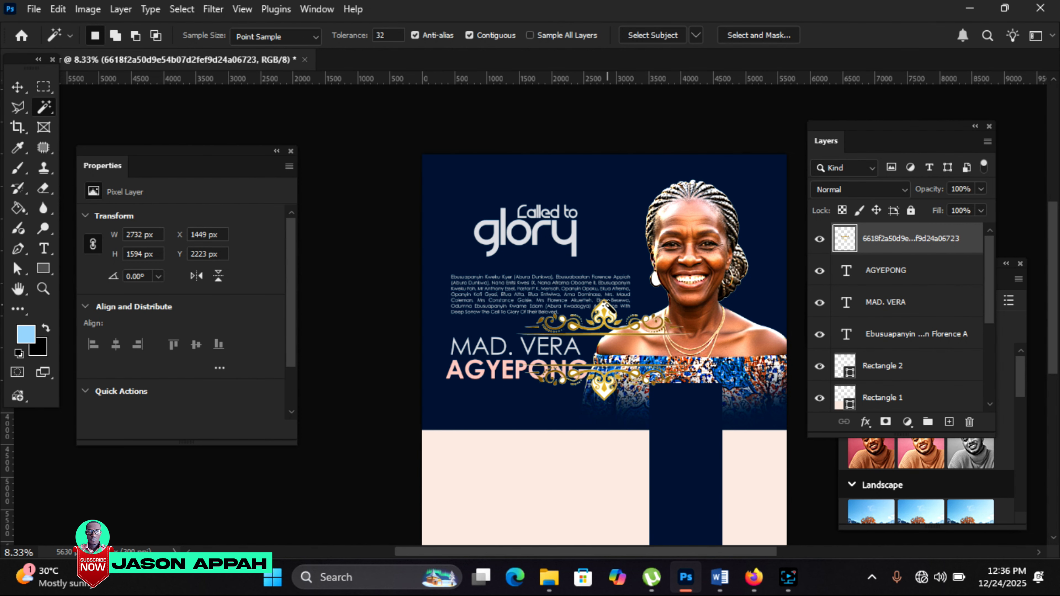
click(604, 306)
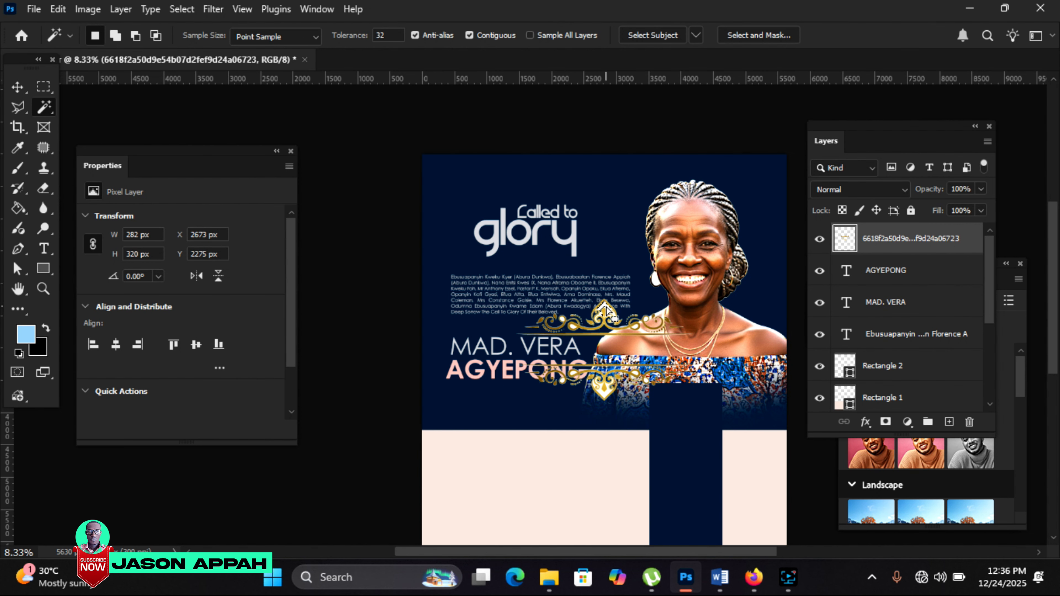
key(ctrl+d)
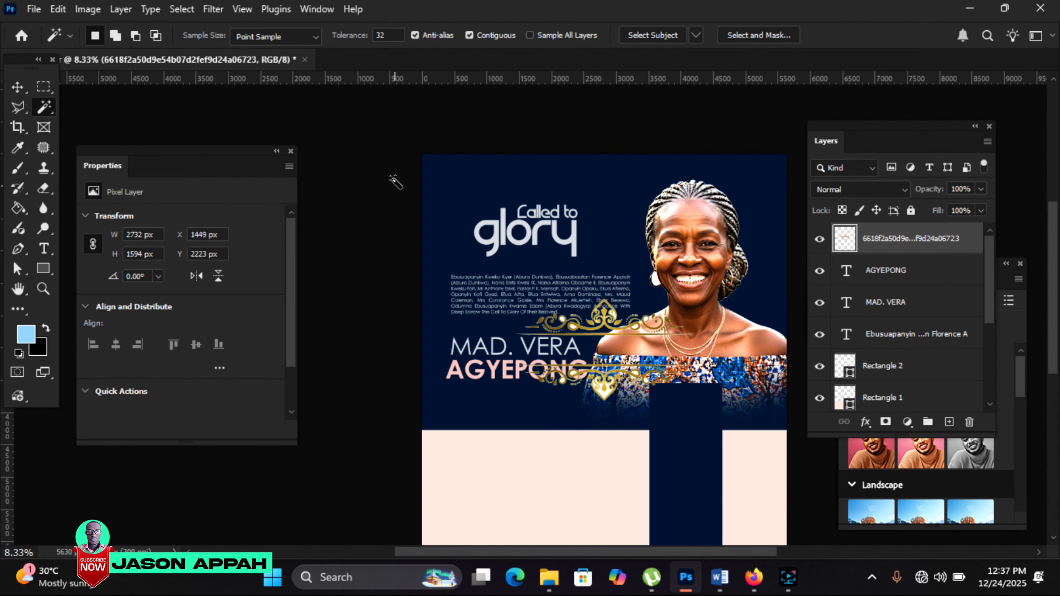
Delete the lower half of the gold ornament with a rectangular selection and deselect
click(43, 88)
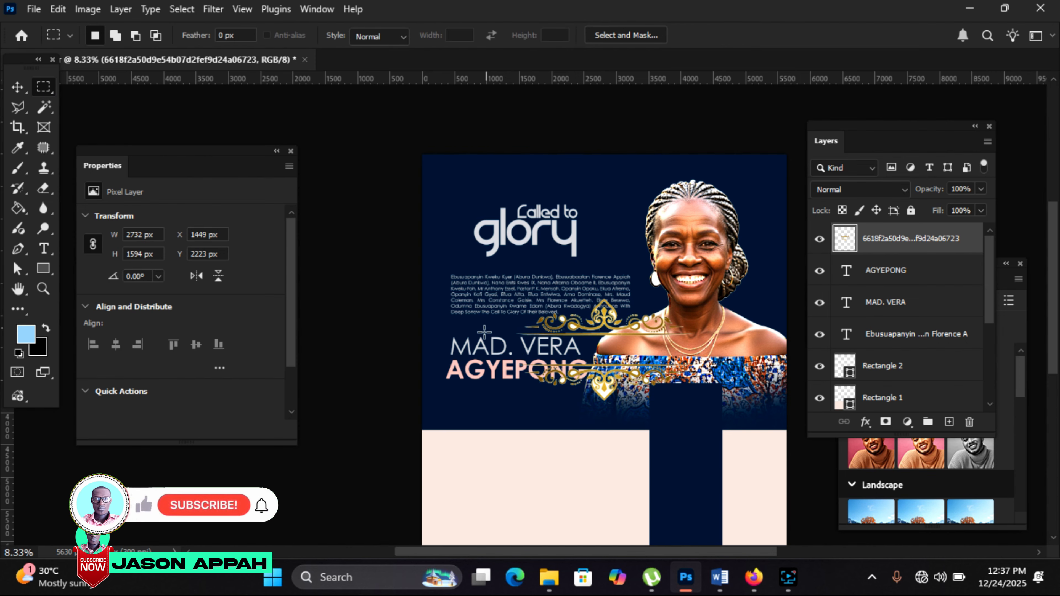
drag(425, 349, 765, 416)
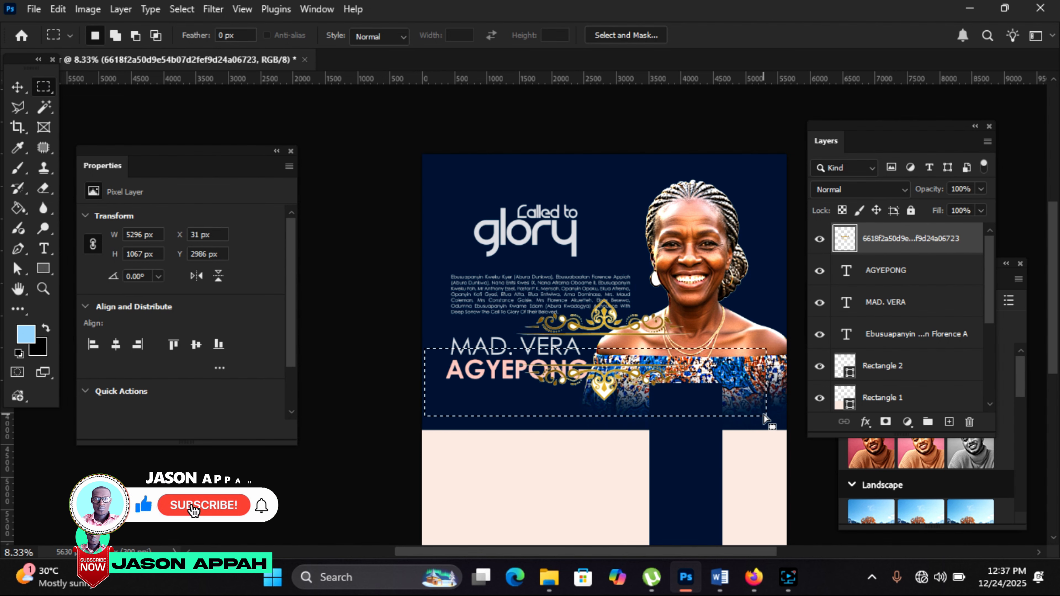
key(Delete)
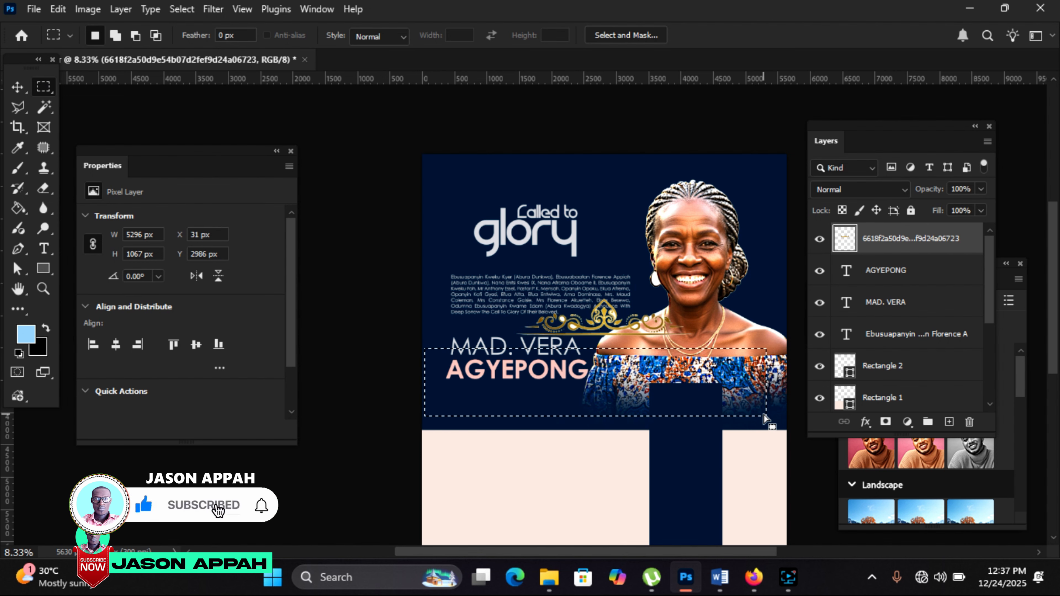
key(ctrl+d)
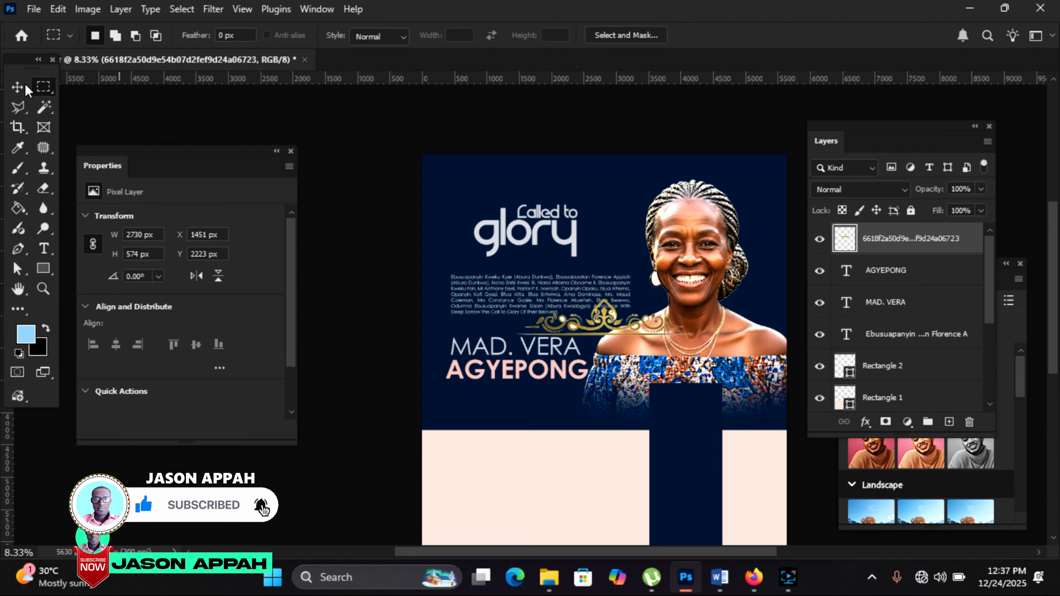
Scale down the remaining gold ornament and place it between the announcement paragraph and the deceased's title and first name
click(17, 86)
drag(608, 322, 538, 318)
drag(632, 293, 595, 300)
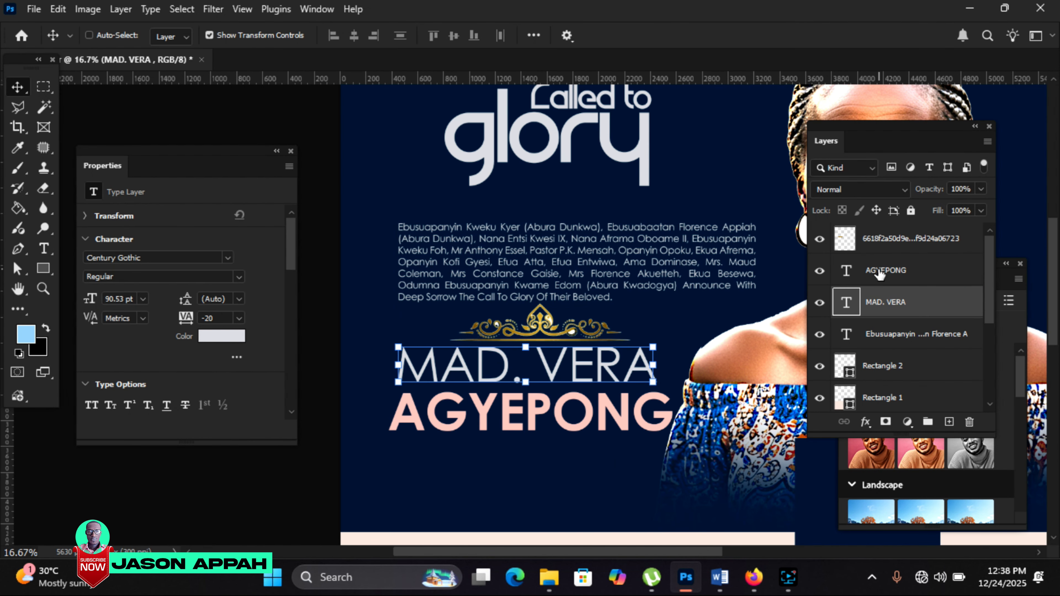
Nudge the two name lines and the gold ornament slightly down to even their spacing below the announcement paragraph
double_click(879, 269)
drag(609, 371, 612, 377)
drag(590, 320, 585, 329)
key(ctrl+semicolon)
key(ctrl+0)
Copy "Whose sudden death occurred on the 7th day of December, 2025." from Word and add it on two lines below the surname
key(alt+Tab)
drag(492, 341, 752, 352)
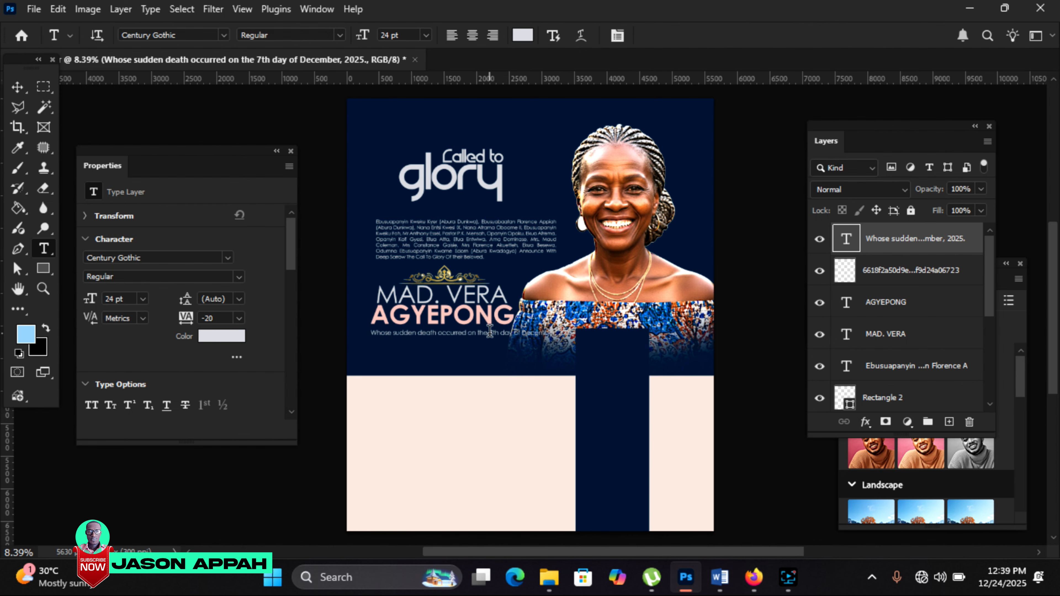
click(489, 335)
key(Return)
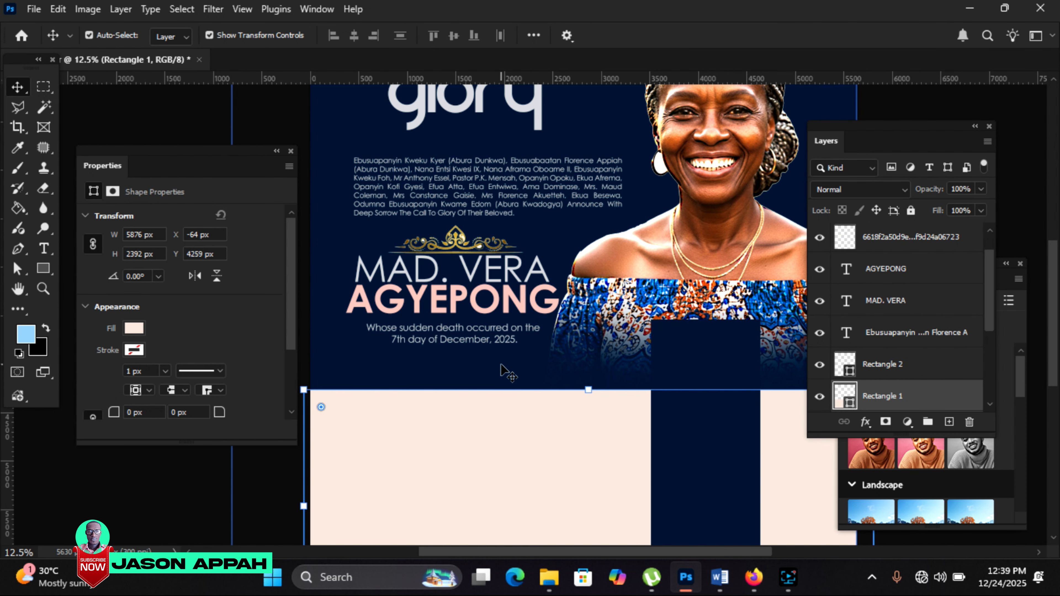
Place the gold picture frame image pngegg(22) at the top of the dark vertical band below the portrait
key(ctrl+0)
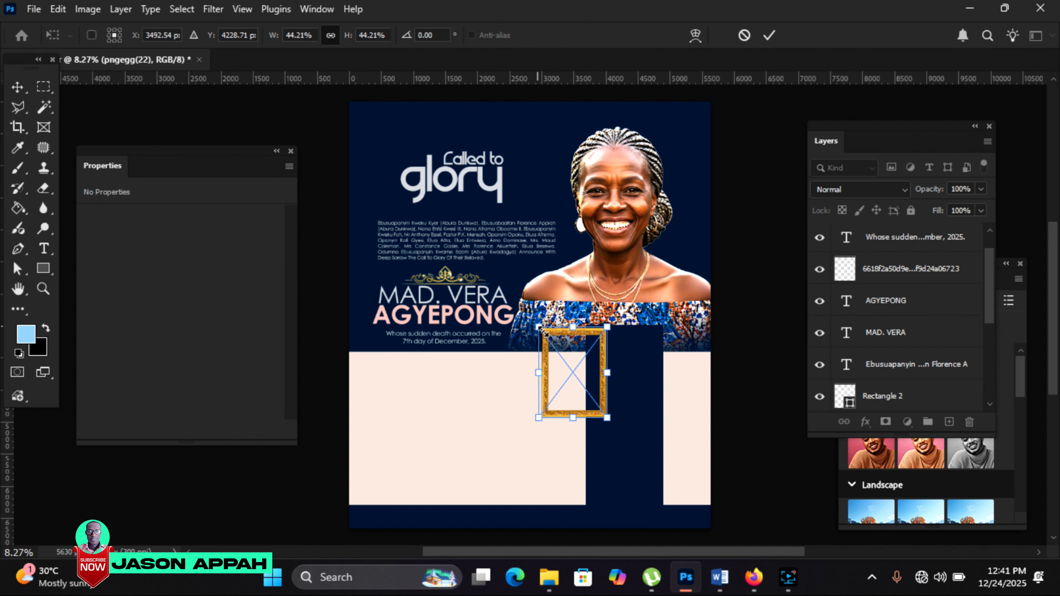
drag(600, 341, 652, 346)
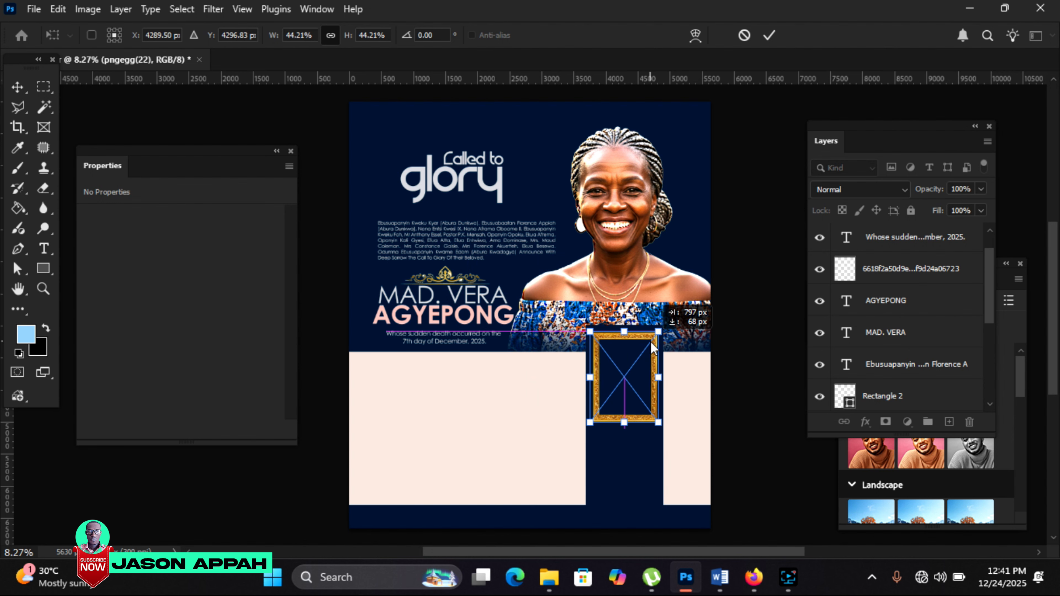
click(772, 37)
Place the photo of the woman in the orange-and-blue patterned dress from New folder (7) and rasterize its layer
click(48, 290)
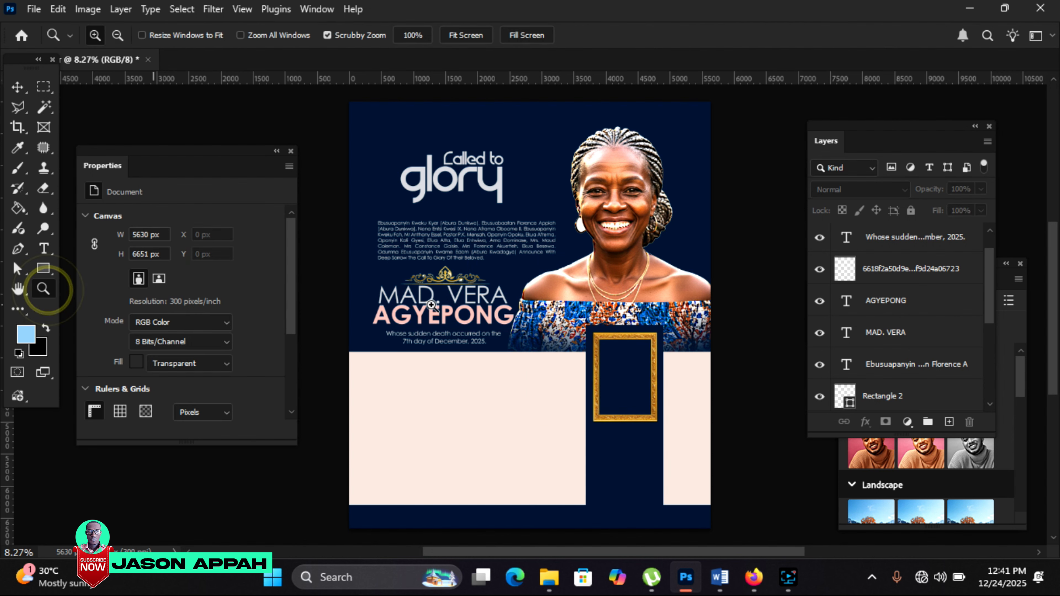
click(648, 423)
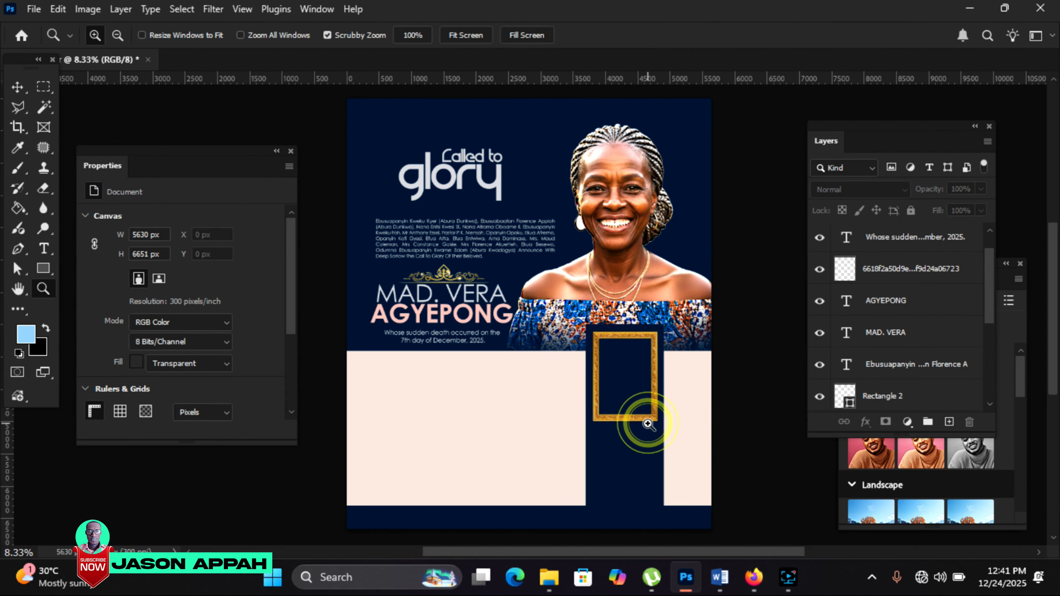
click(648, 424)
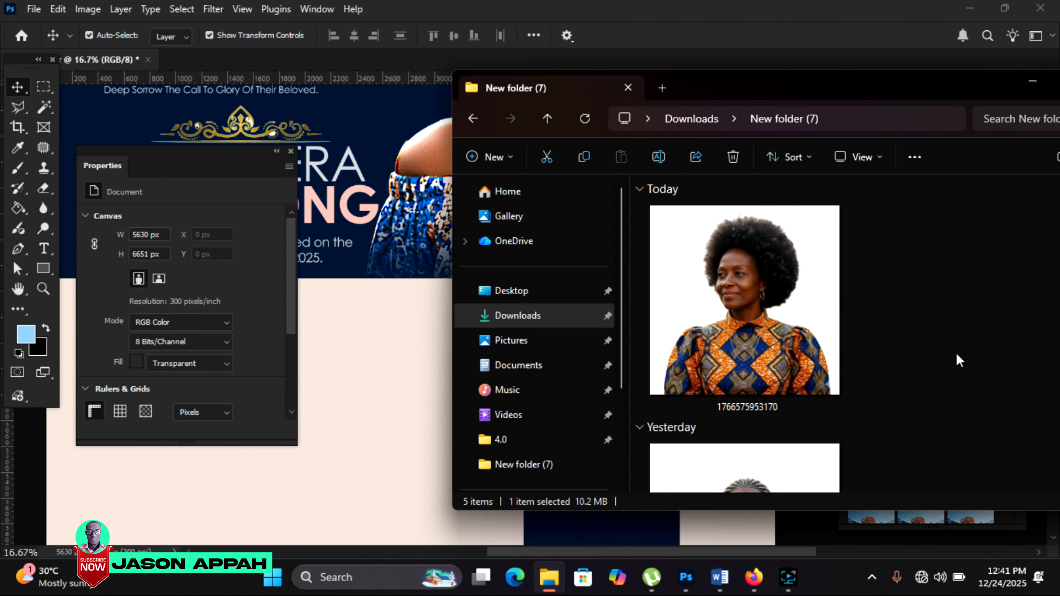
click(956, 359)
drag(671, 303, 411, 394)
right_click(964, 241)
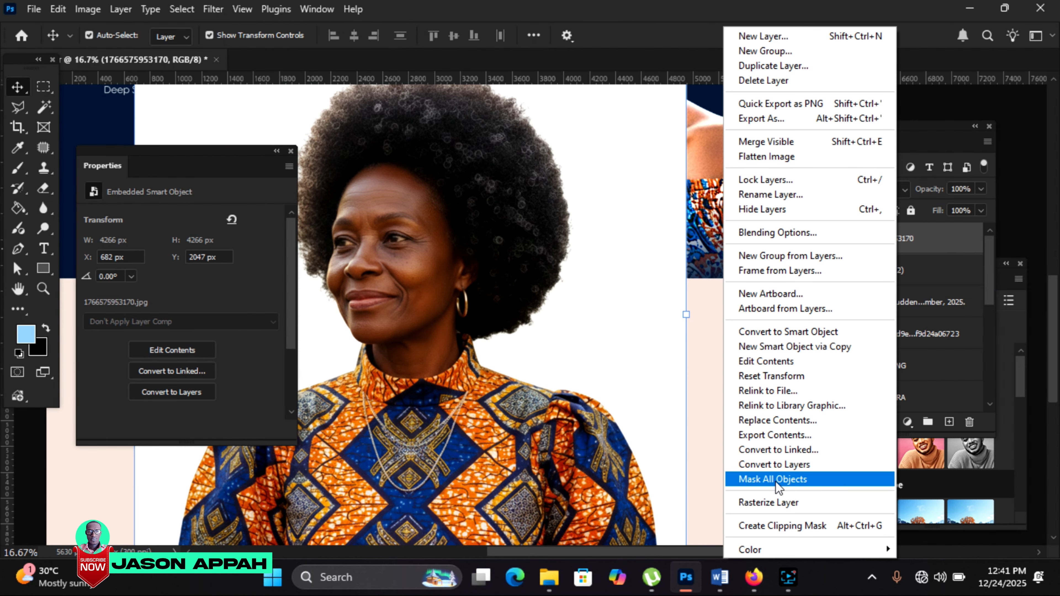
click(756, 502)
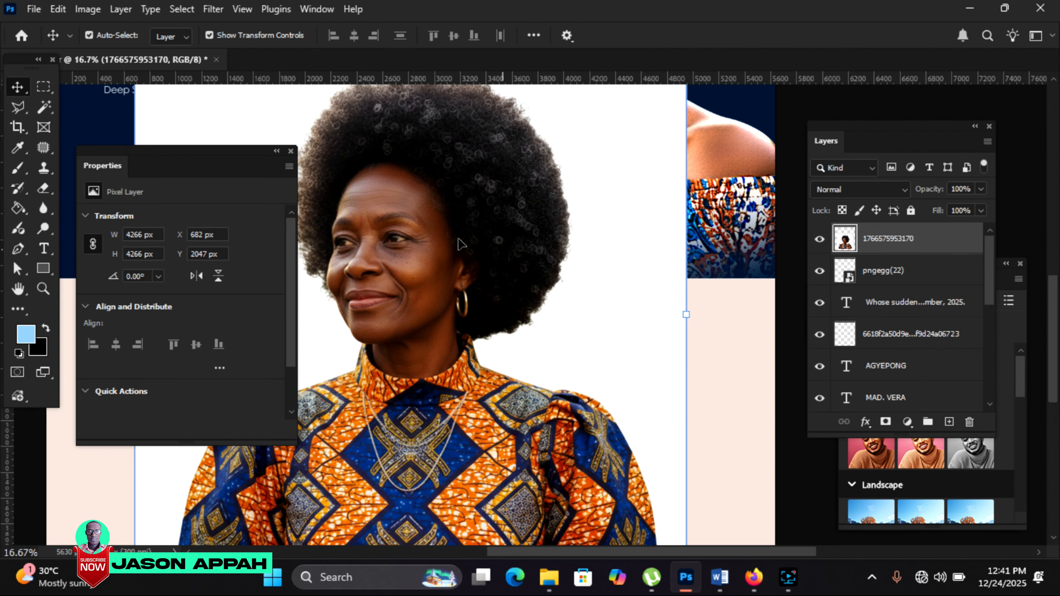
Delete the white background around the woman in the patterned dress using the Magic Wand, and deselect
click(43, 107)
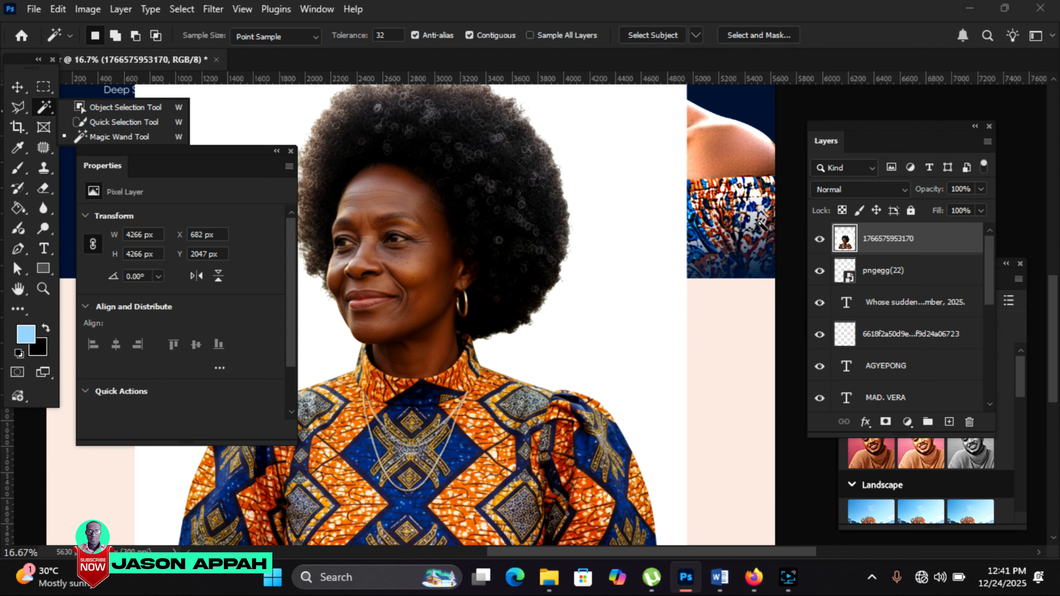
click(657, 168)
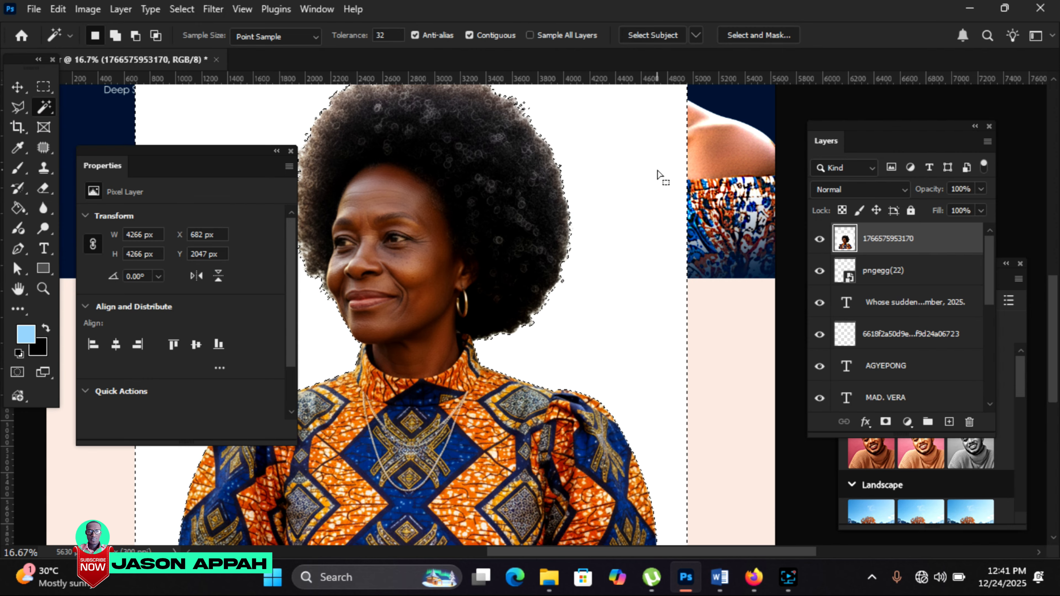
key(Delete)
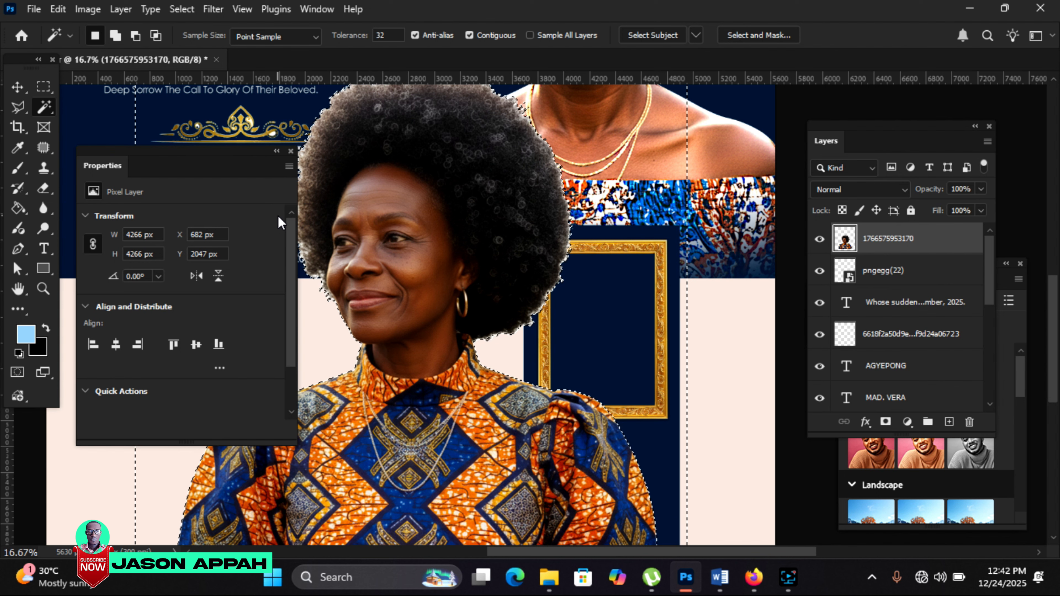
key(ctrl+d)
Scale the second portrait to about 1324 × 1456 px over the gold frame and lower its opacity to about 38%
key(ctrl+t)
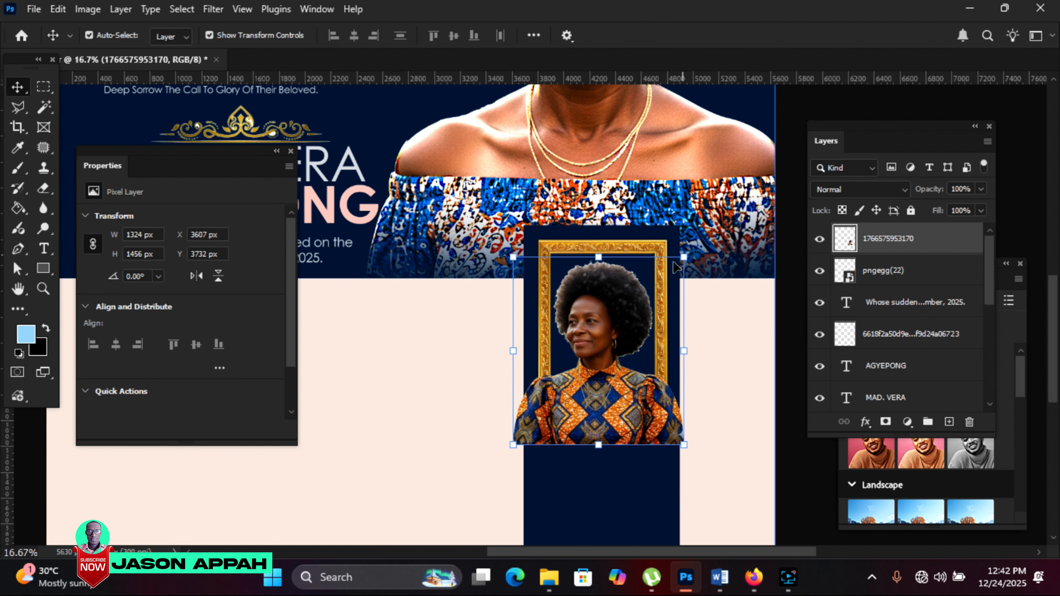
click(979, 189)
drag(981, 208, 937, 207)
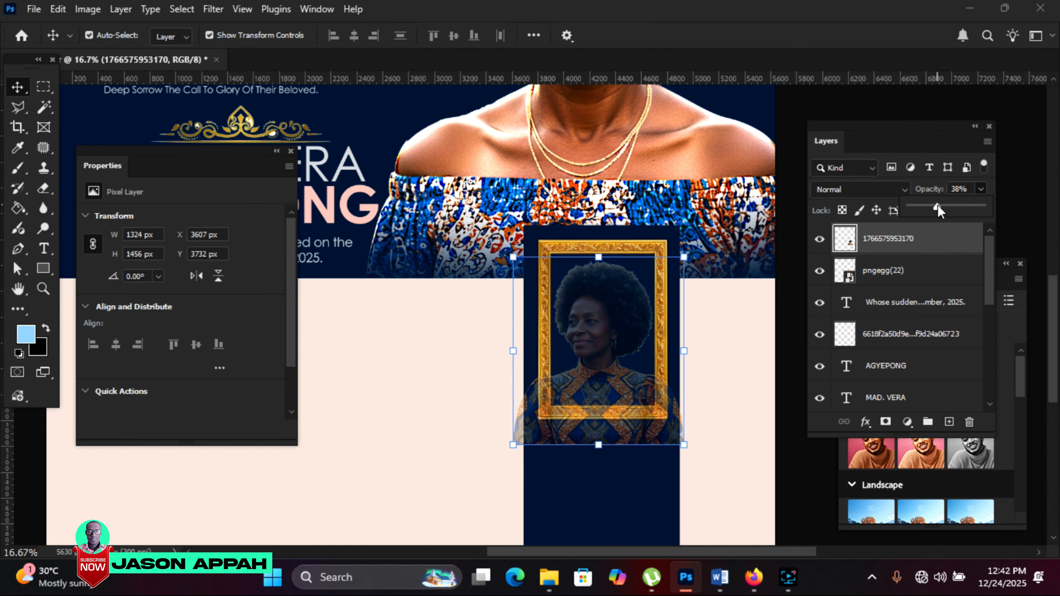
Trim the second portrait to the gold frame's inner opening using the Rectangular Marquee, deselect, and restore its opacity to 100%
click(42, 89)
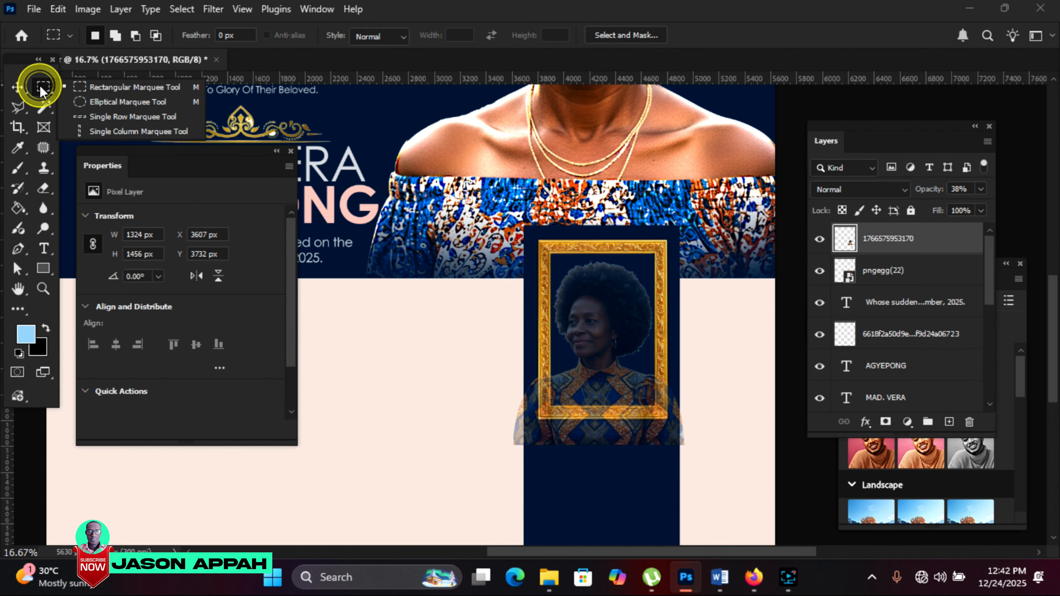
click(139, 90)
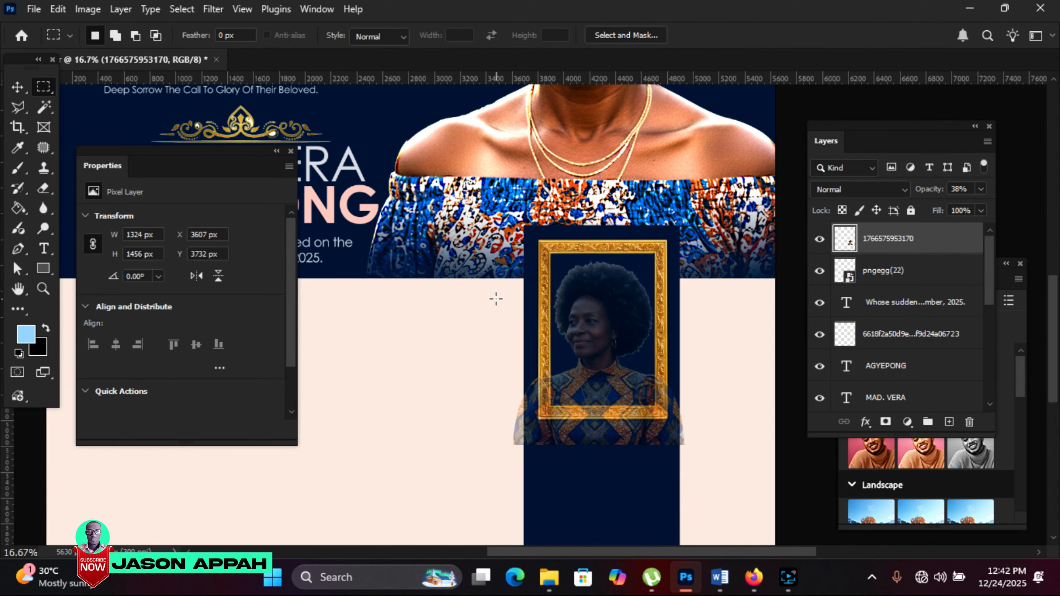
drag(491, 282, 550, 474)
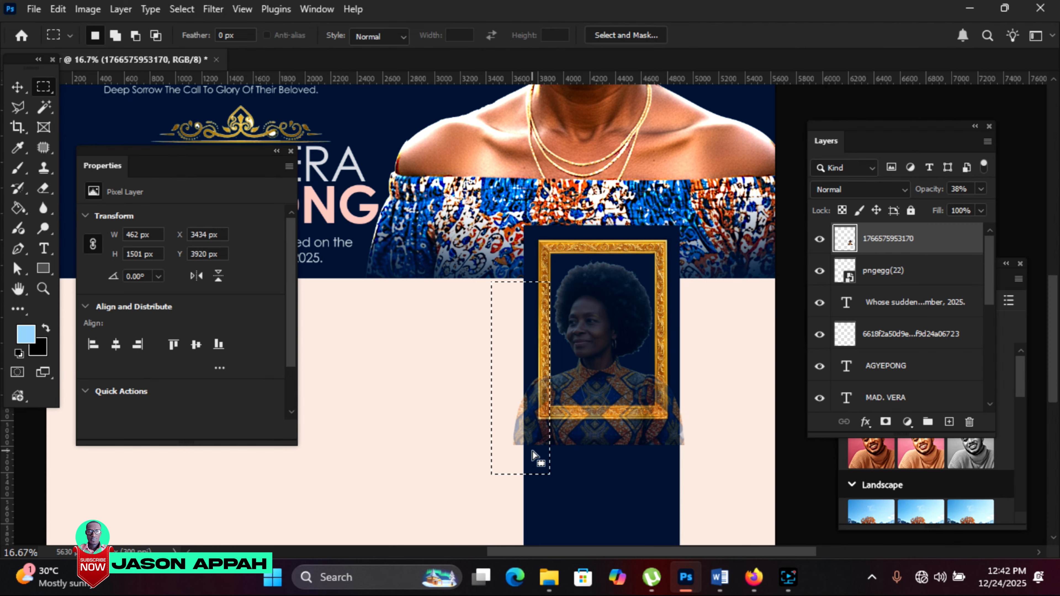
key(Delete)
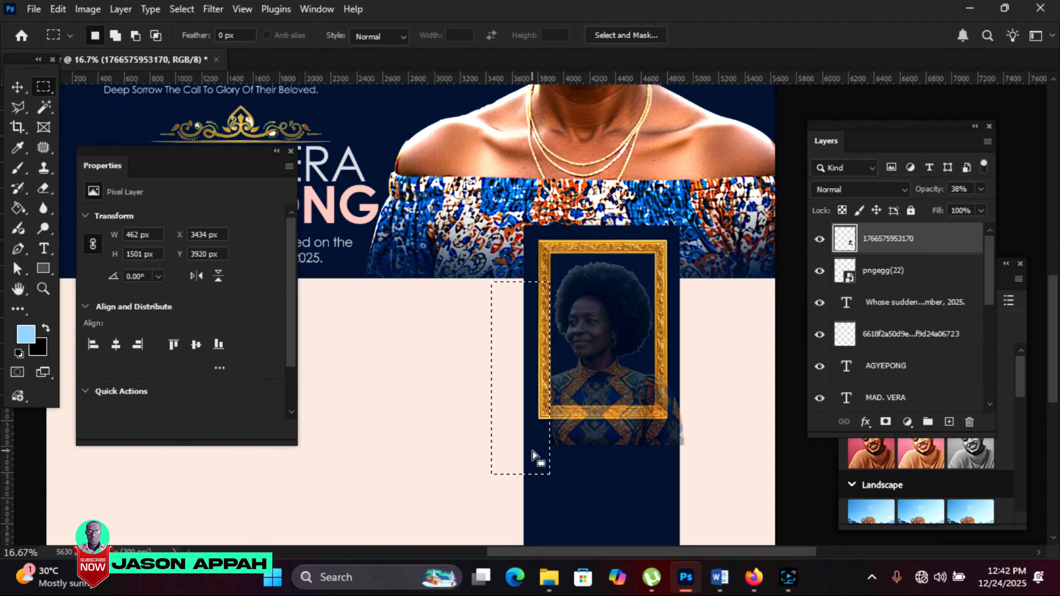
drag(797, 479, 496, 406)
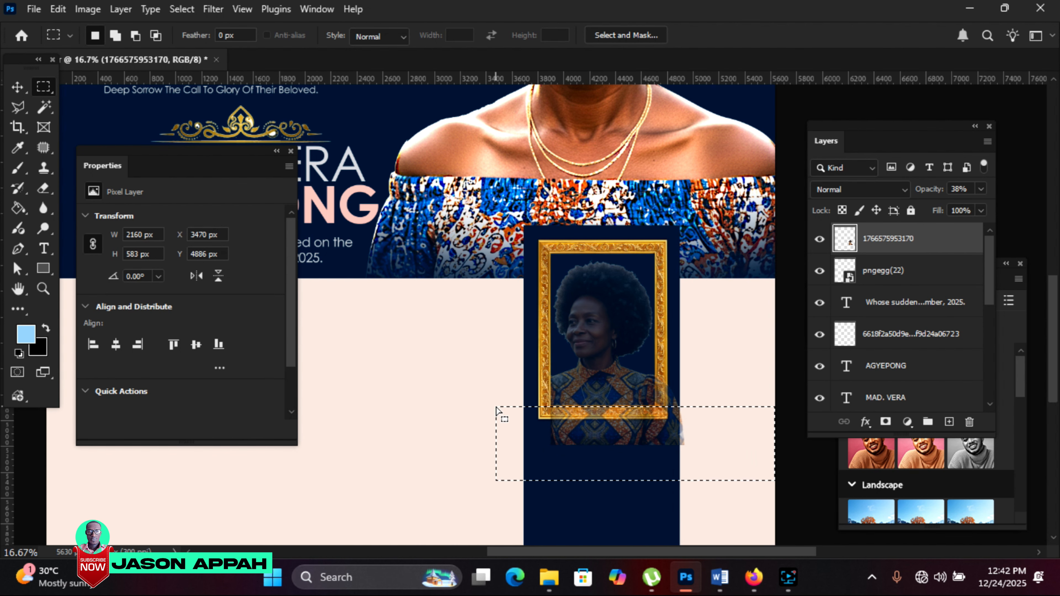
key(Delete)
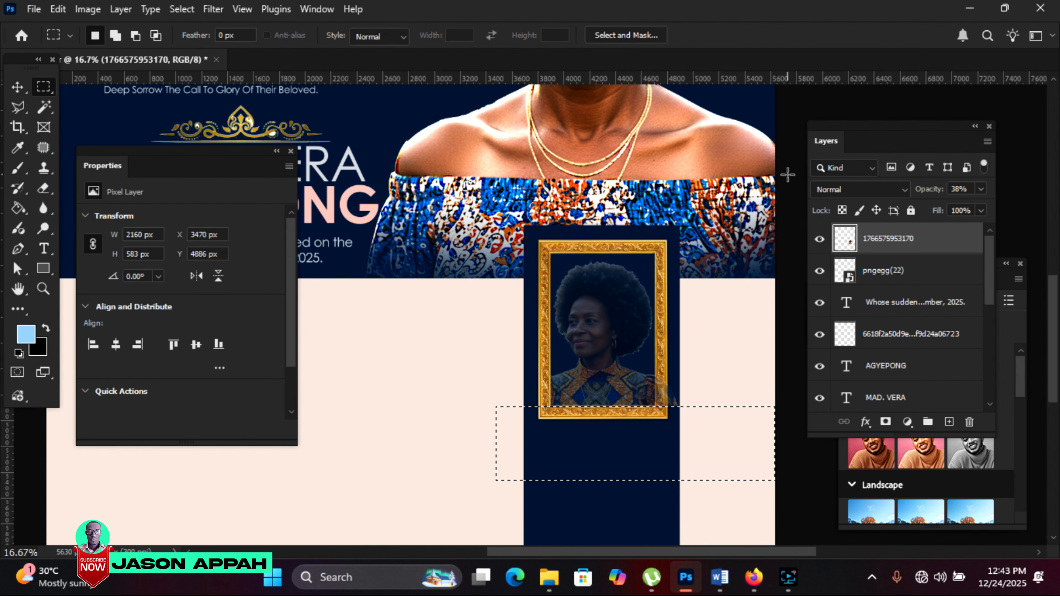
drag(794, 147, 654, 462)
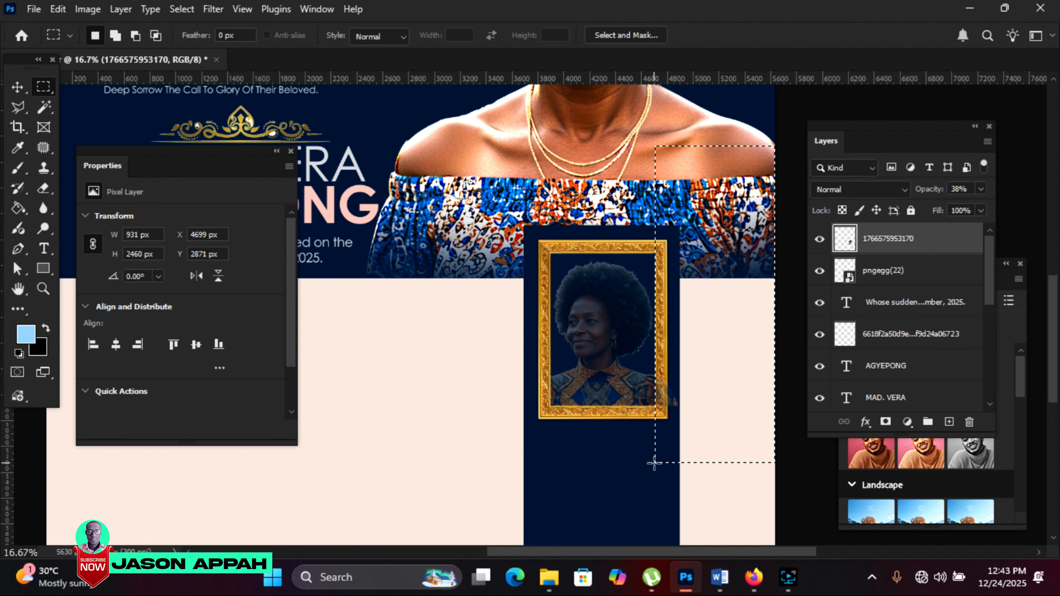
key(Delete)
key(ctrl+d)
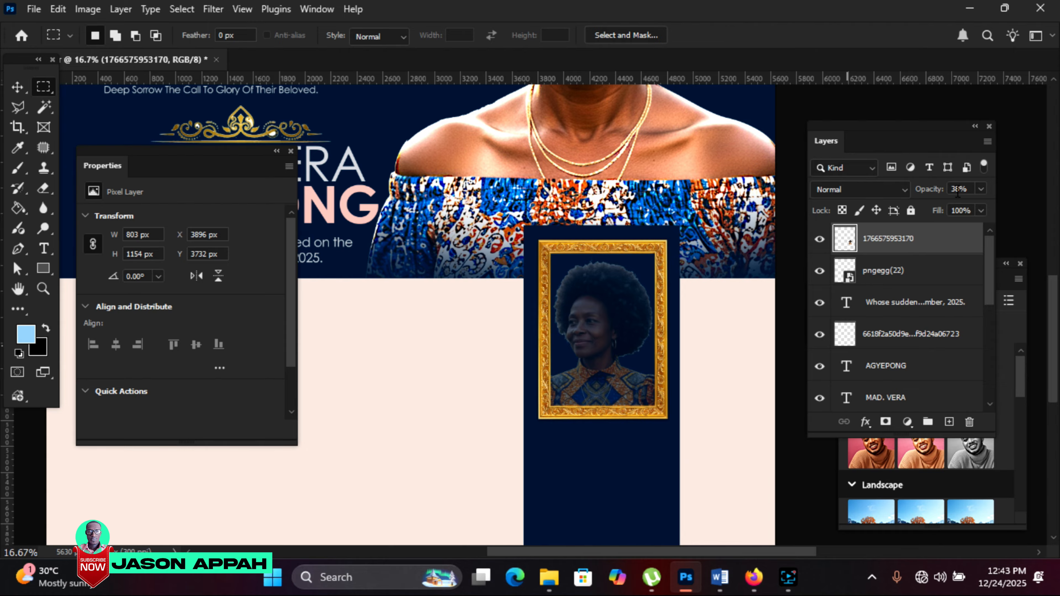
drag(980, 191, 1013, 208)
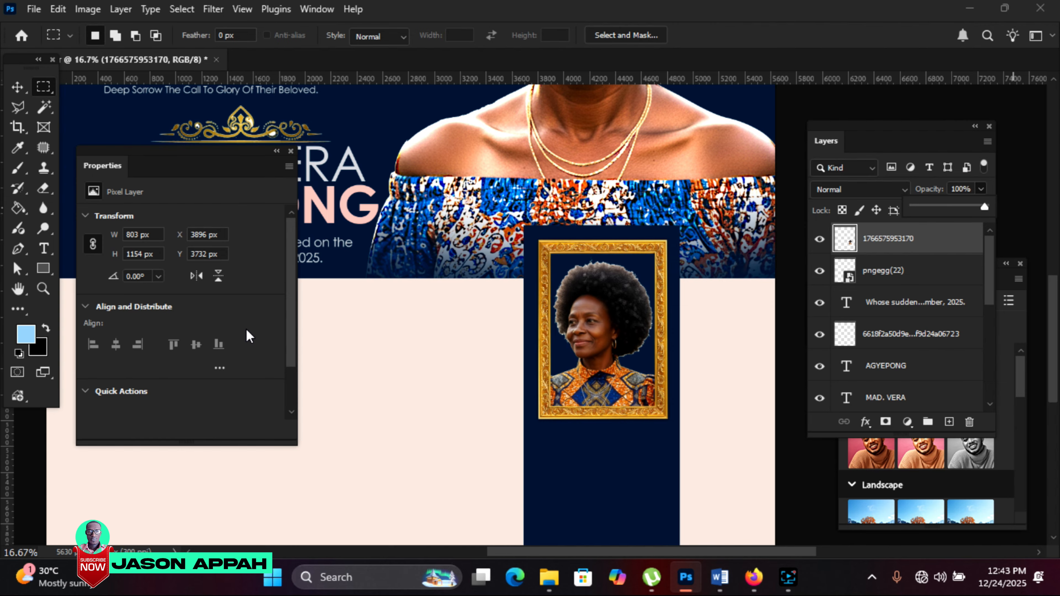
Draw a white (#ffffff) rectangle of about 812 × 1190 px over the gold frame's opening and move the portrait layer above it
click(43, 269)
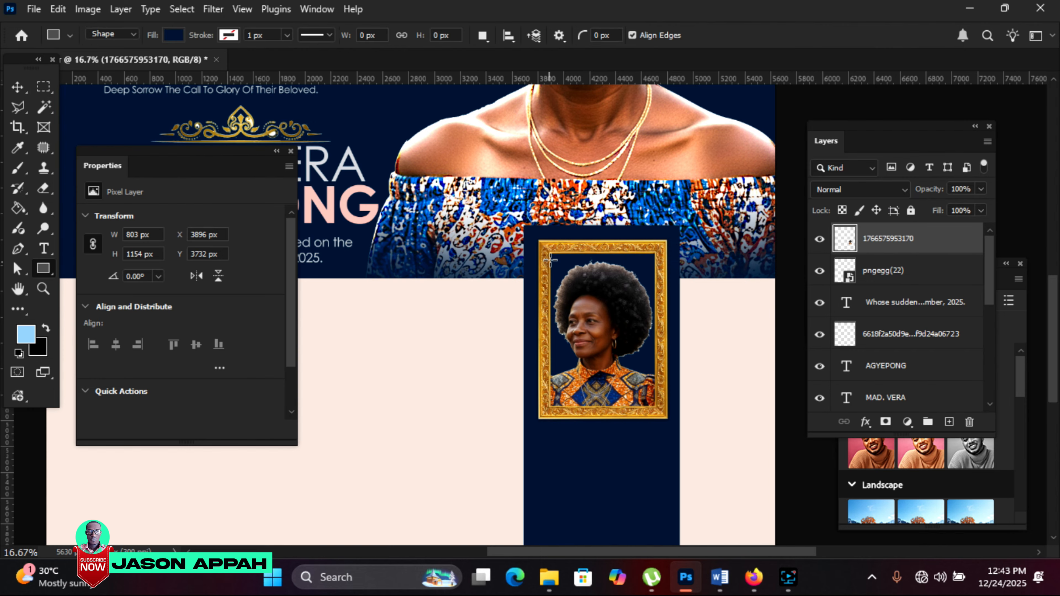
drag(550, 253, 655, 407)
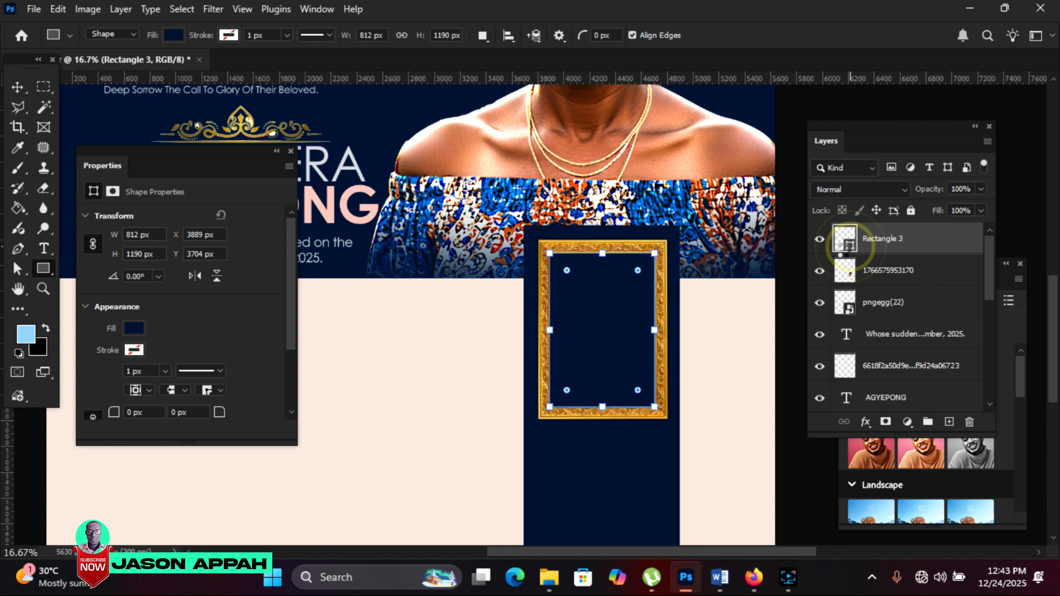
double_click(847, 243)
click(634, 303)
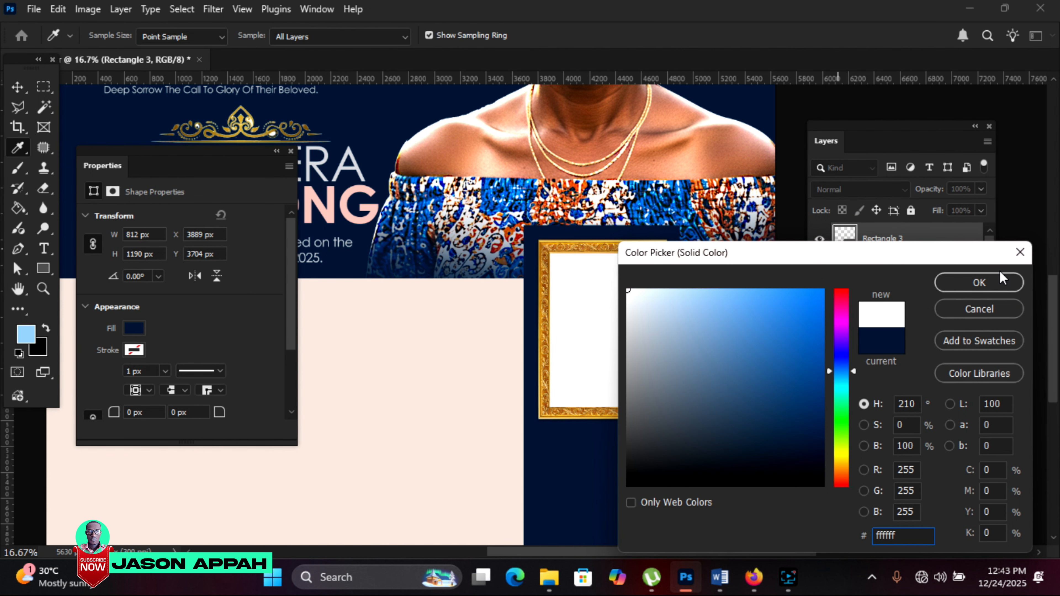
click(1004, 283)
click(872, 270)
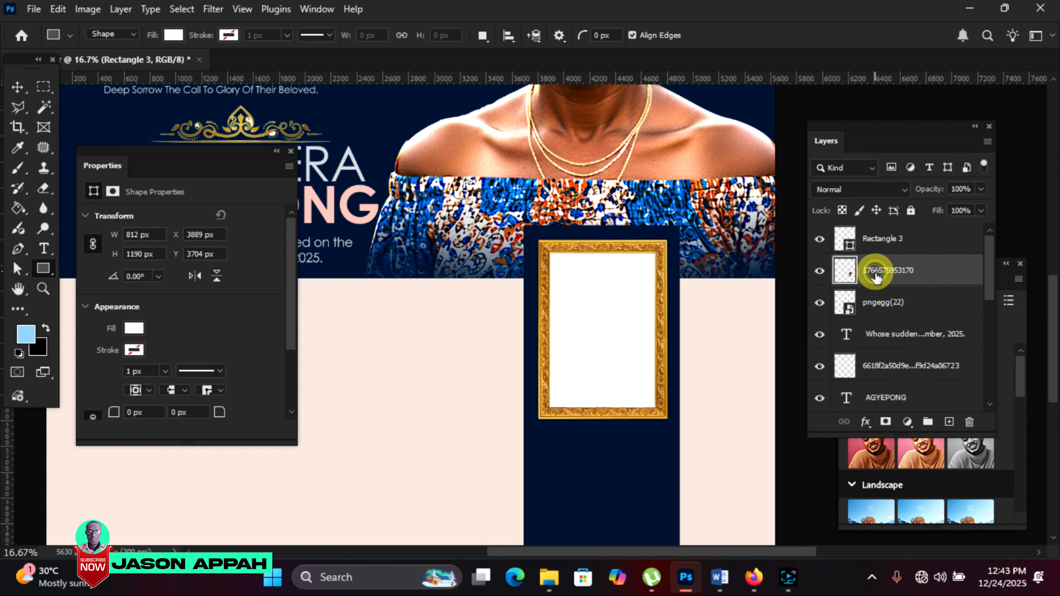
drag(879, 268, 874, 234)
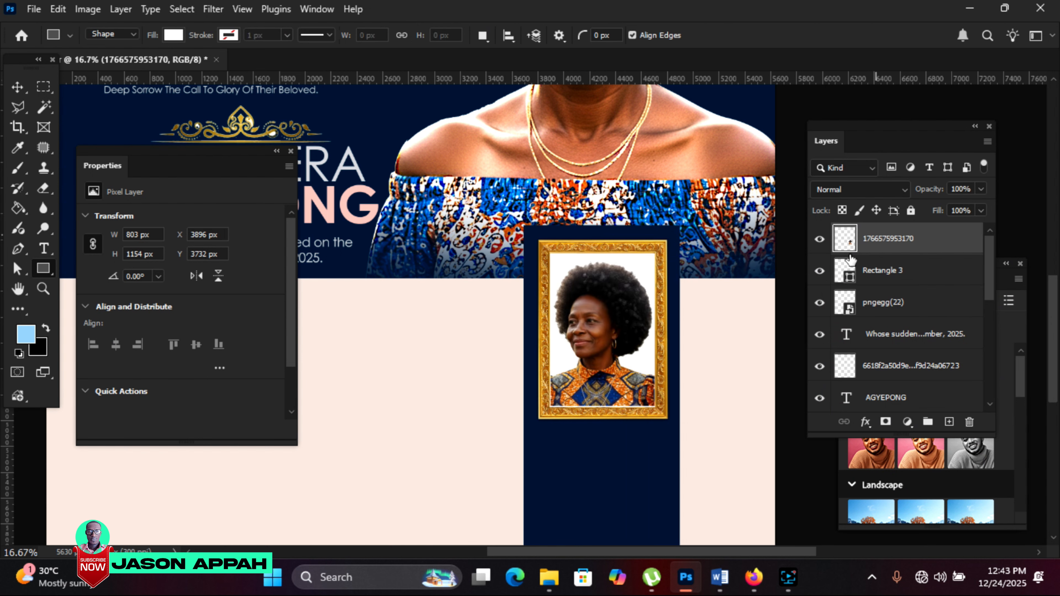
Sharpen the framed portrait with Unsharp Mask at an amount of 248%, adjusting the radius
click(17, 87)
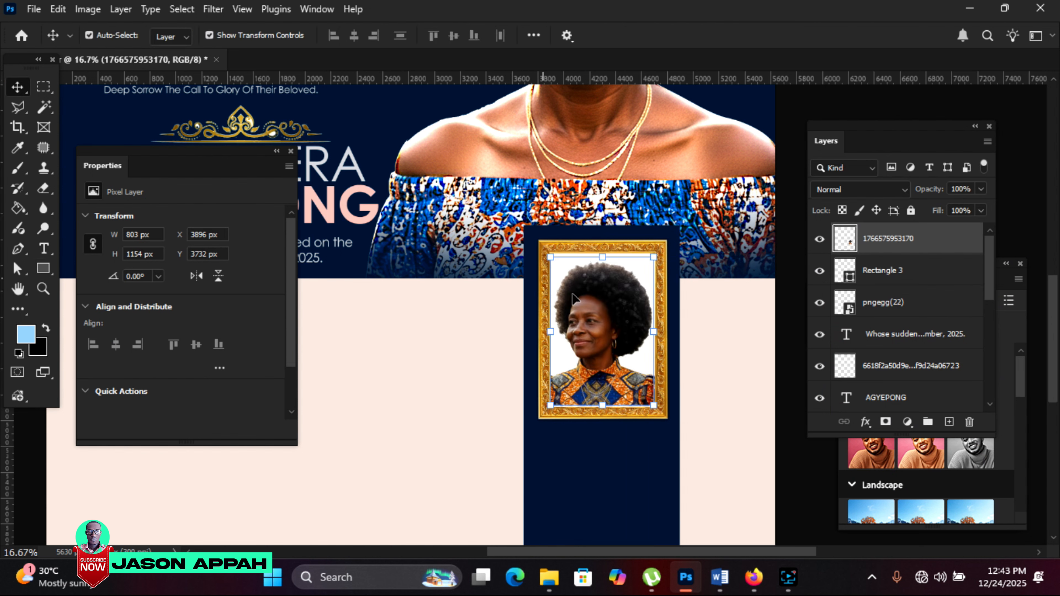
click(212, 10)
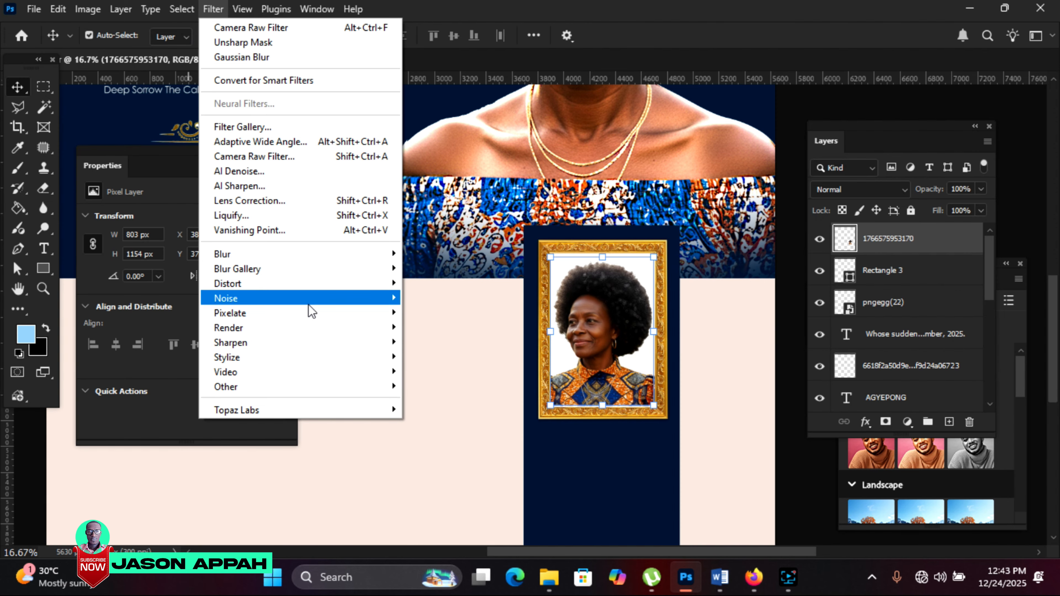
mouse_move(339, 351)
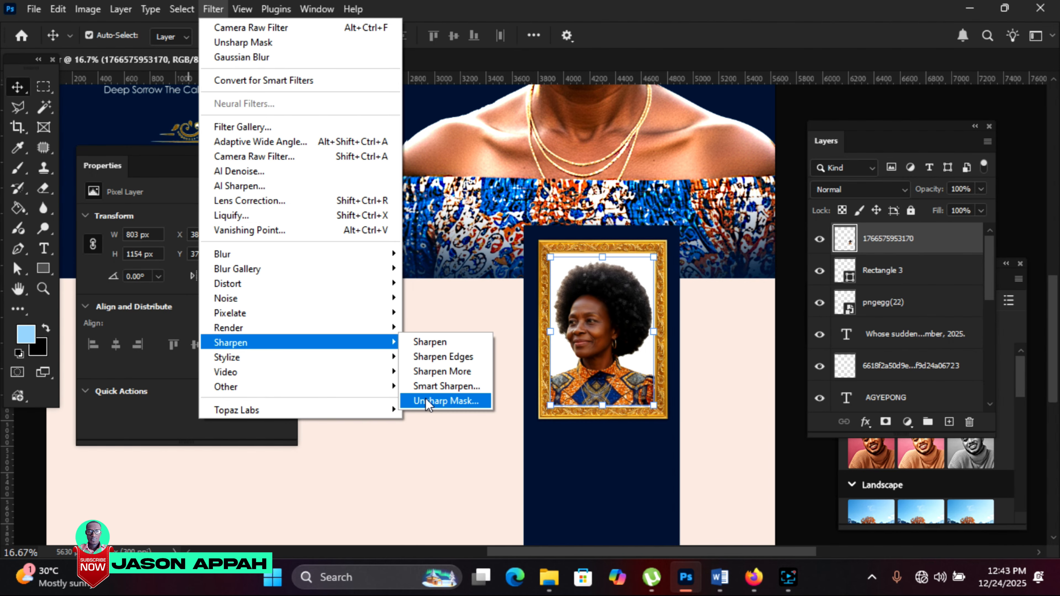
click(424, 399)
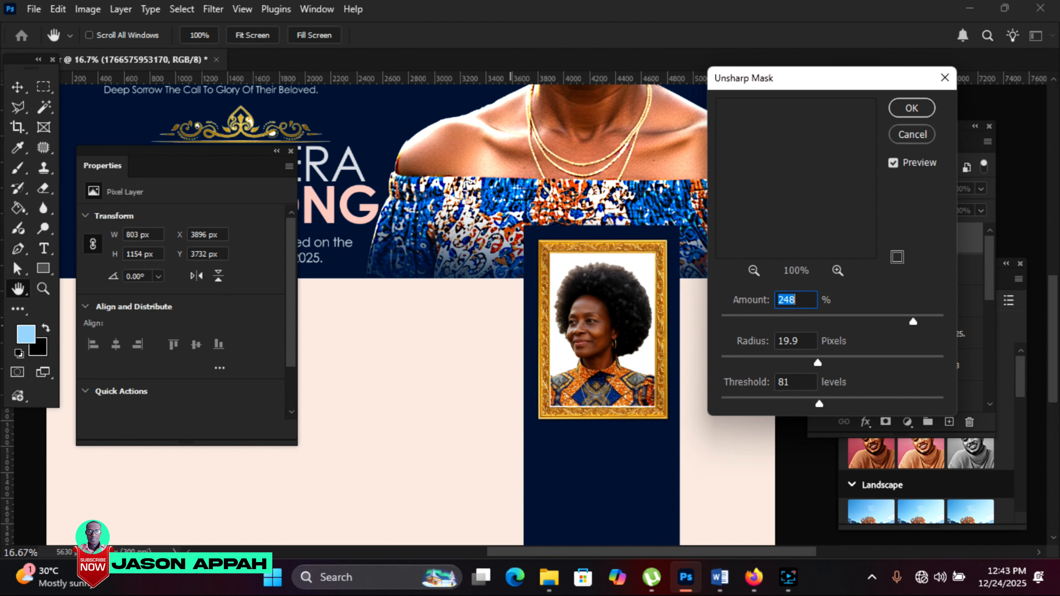
click(835, 360)
drag(835, 360, 813, 363)
click(917, 111)
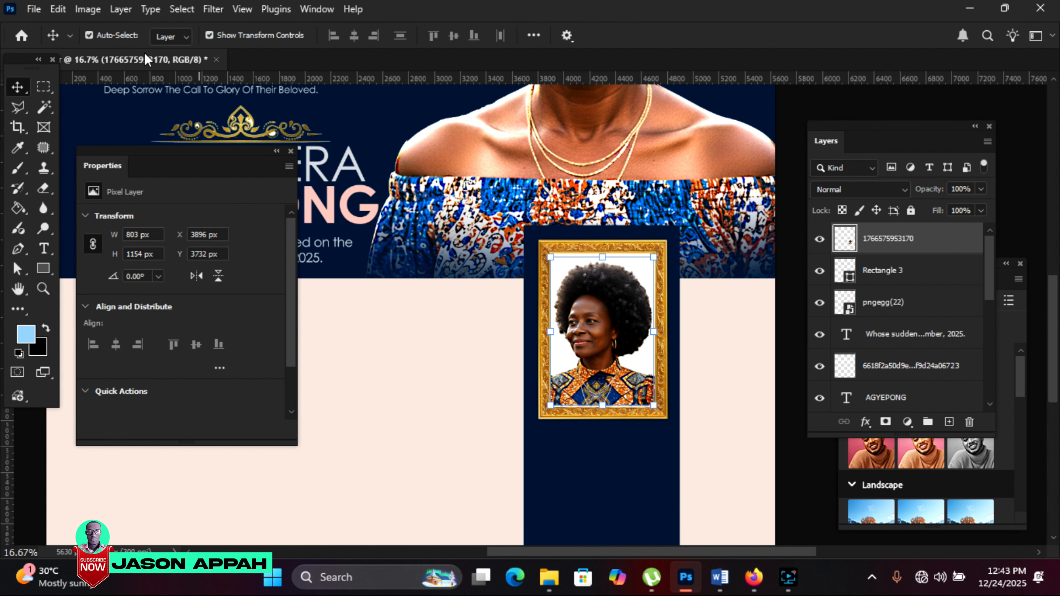
Convert the framed portrait to grayscale with a Black & White adjustment, raising the Reds value above the default
click(92, 12)
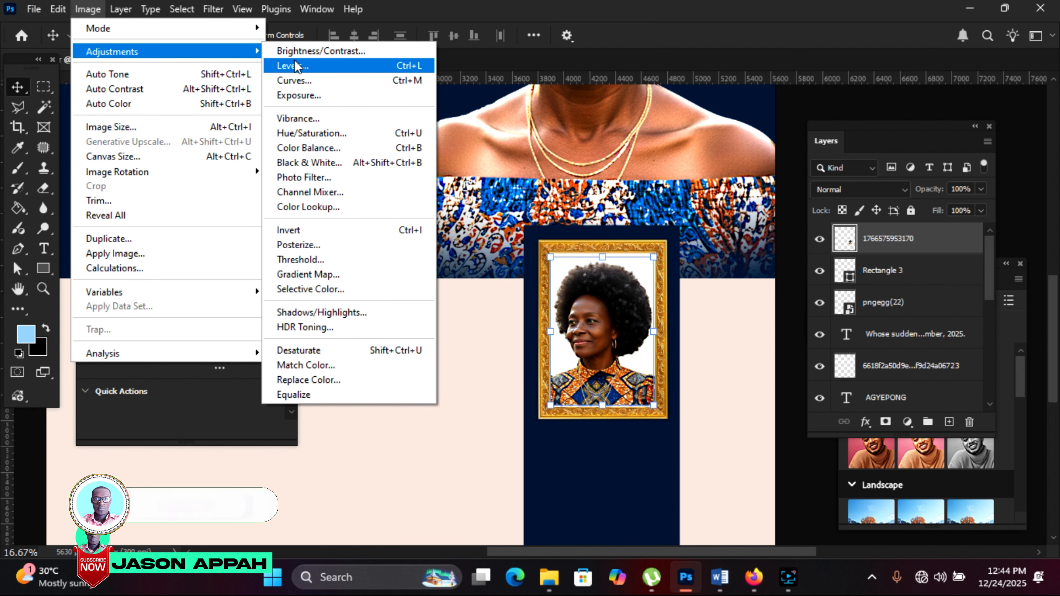
click(325, 160)
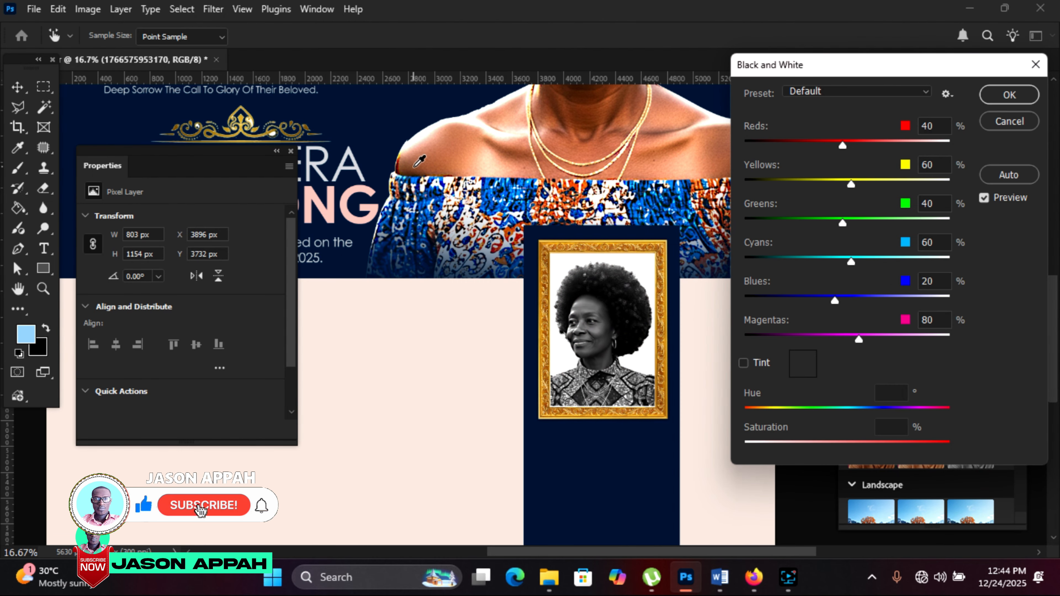
drag(843, 145, 866, 145)
click(1000, 101)
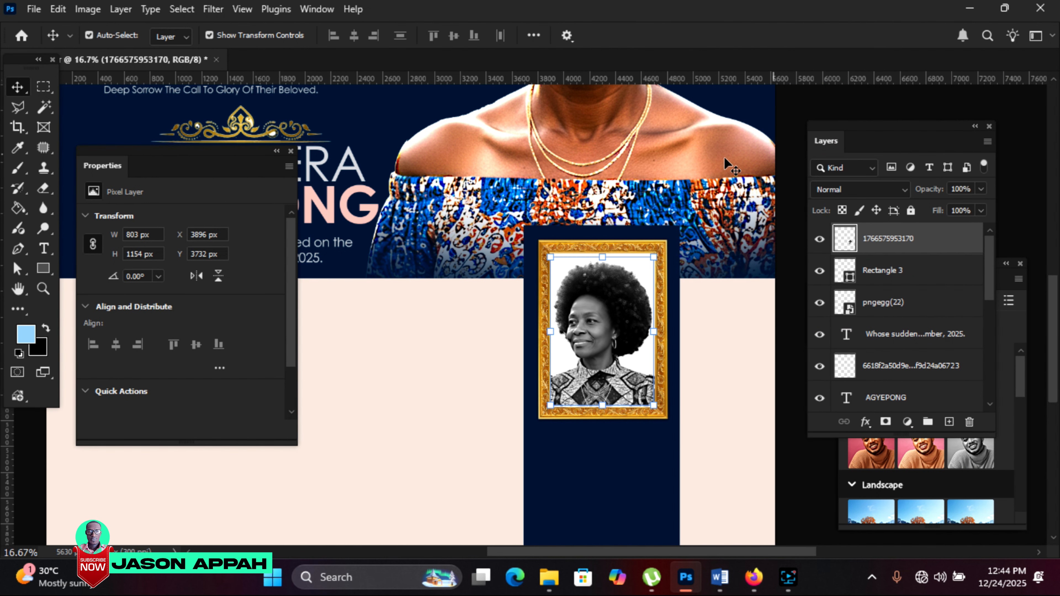
Place the blue-and-gold badge image from New folder (7) into the poster
mouse_move(547, 582)
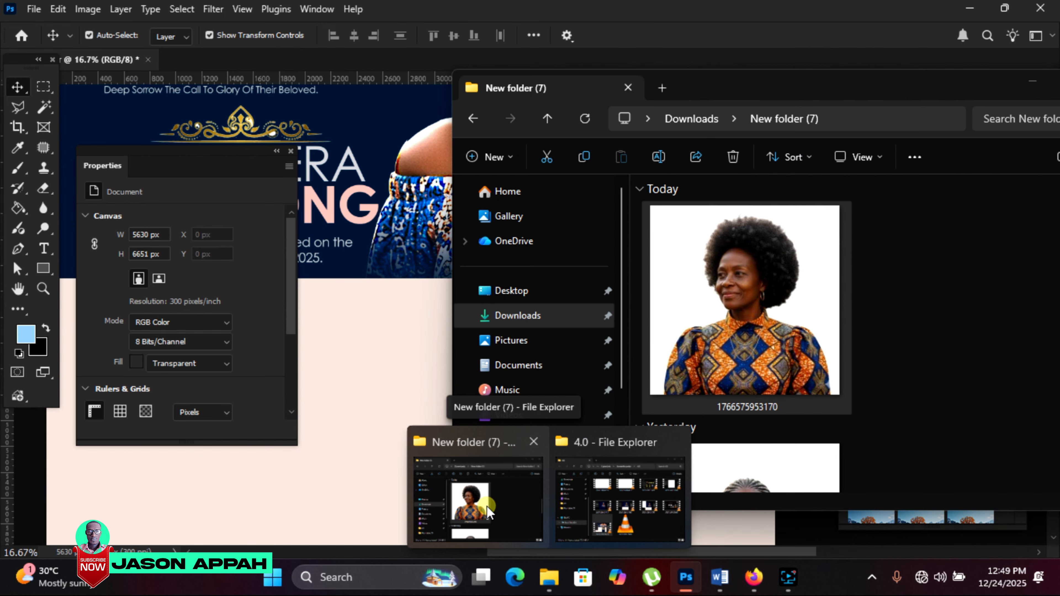
click(486, 505)
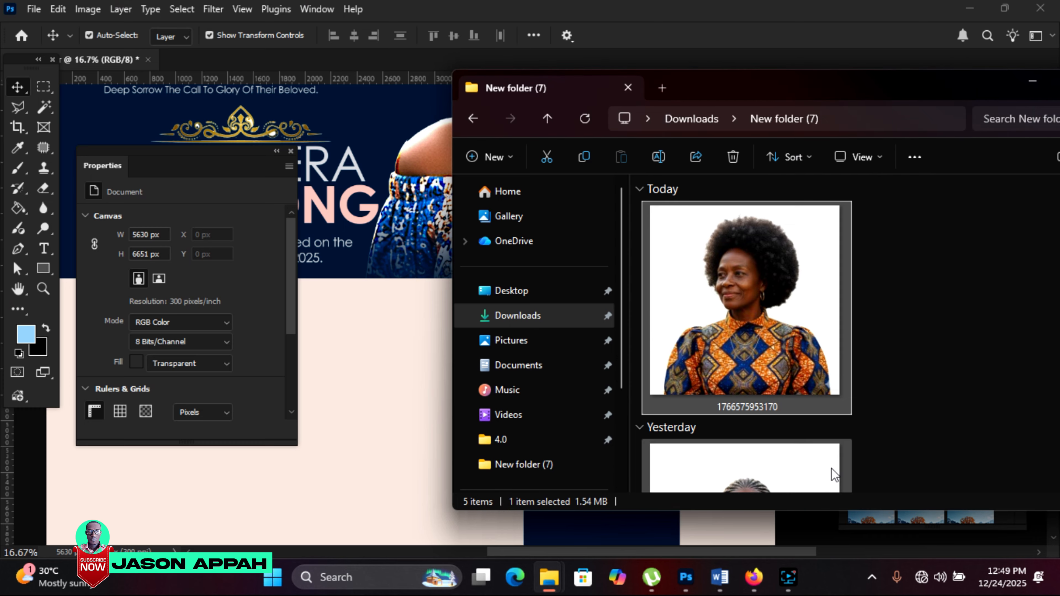
scroll(895, 378, down, 5)
drag(733, 397, 390, 398)
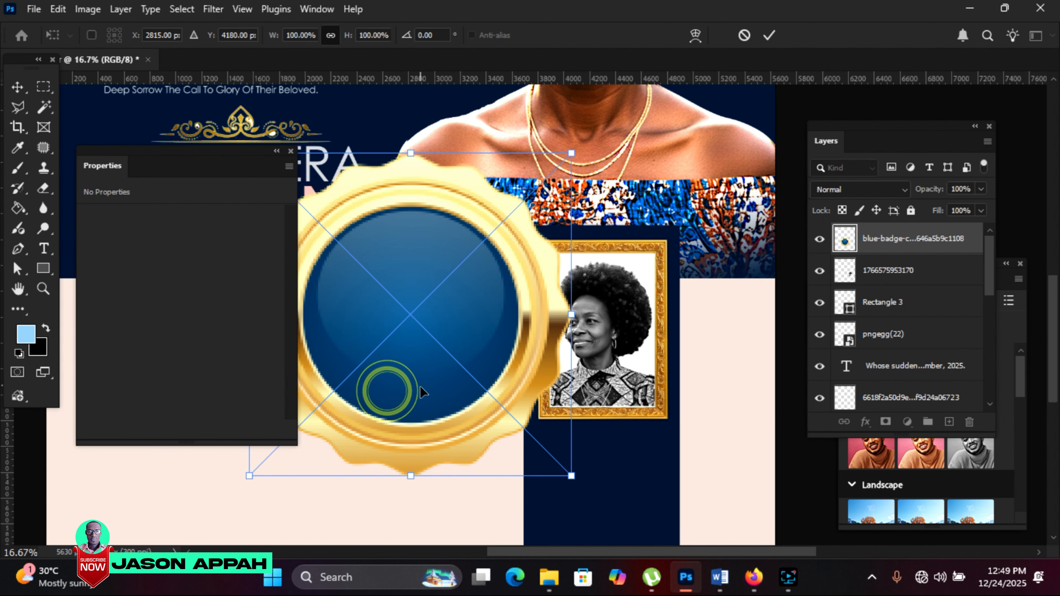
Scale the badge to about 917 × 917 px on the dark vertical band below the framed portrait and rasterize its layer
drag(421, 249, 568, 277)
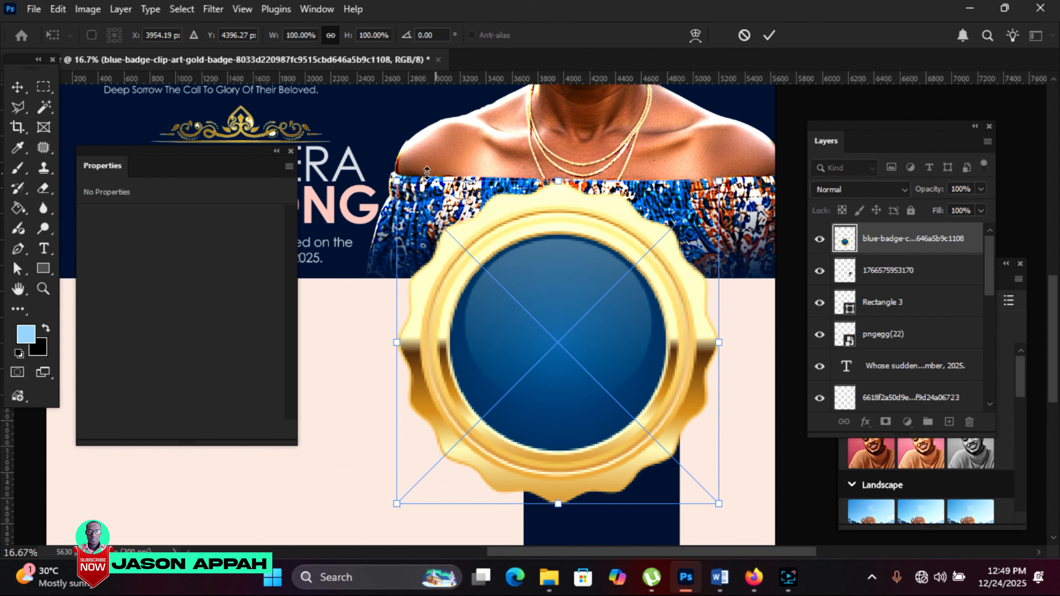
drag(396, 180, 398, 182)
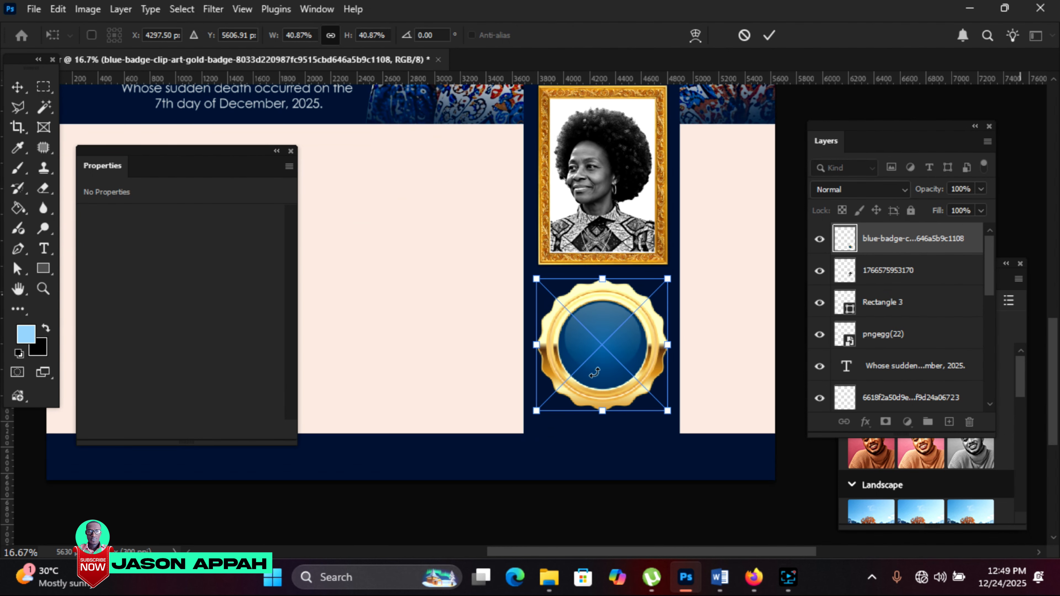
drag(595, 372, 598, 384)
drag(680, 282, 668, 297)
drag(633, 358, 632, 352)
click(769, 36)
right_click(874, 242)
click(914, 502)
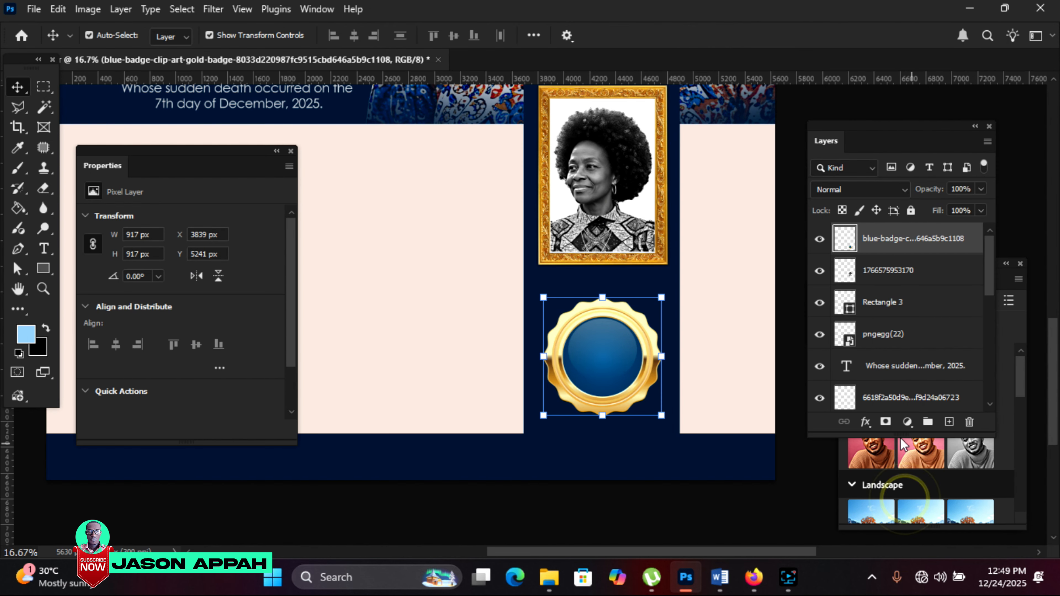
Add the light-coloured text "69" in Century Gothic at 139.94 pt over the badge's blue centre and set it to Bold
key(t)
click(464, 309)
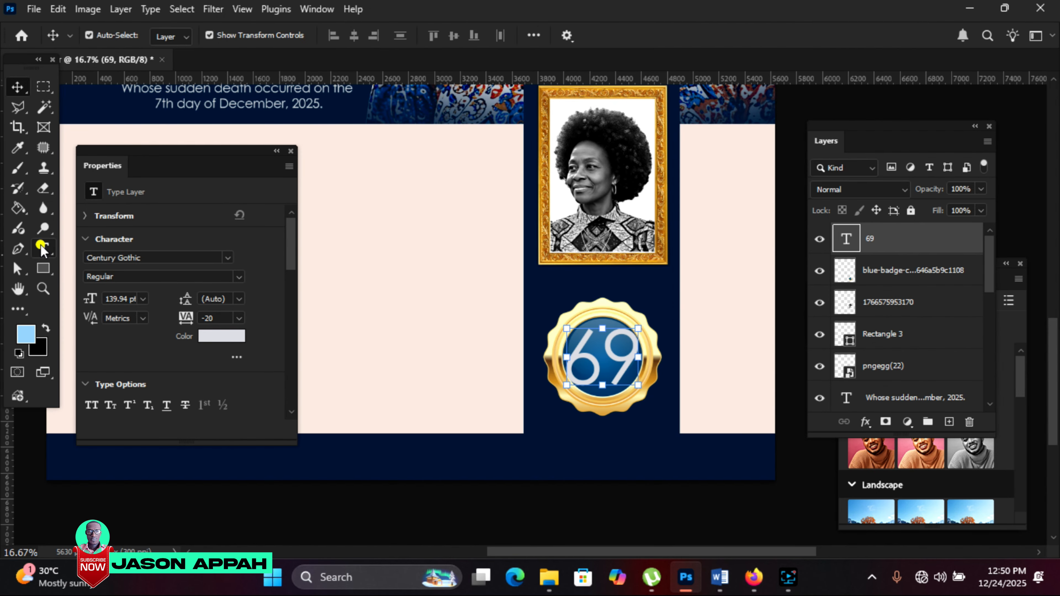
key(t)
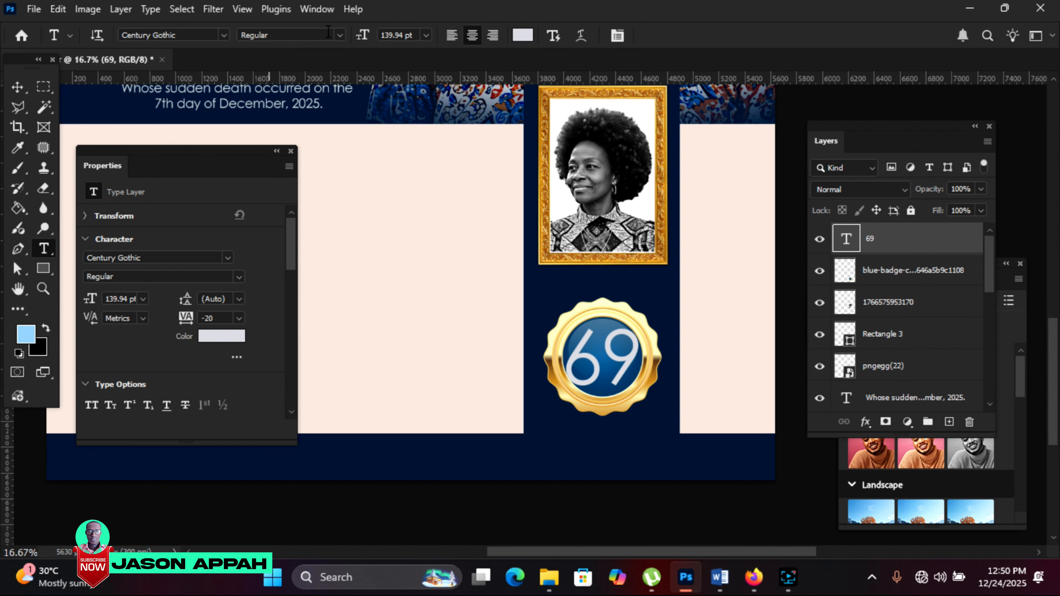
click(339, 37)
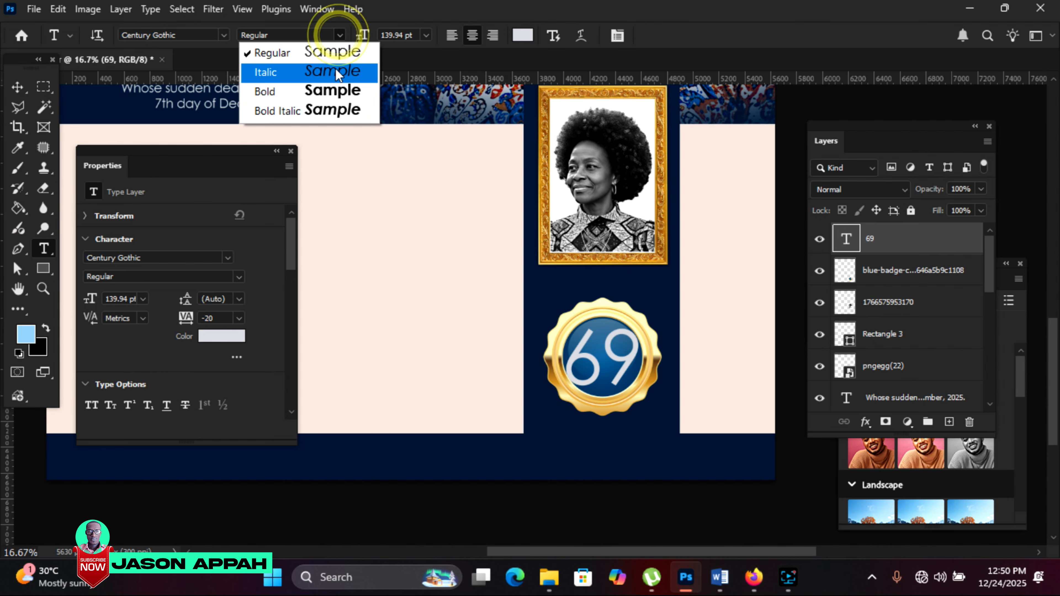
click(337, 92)
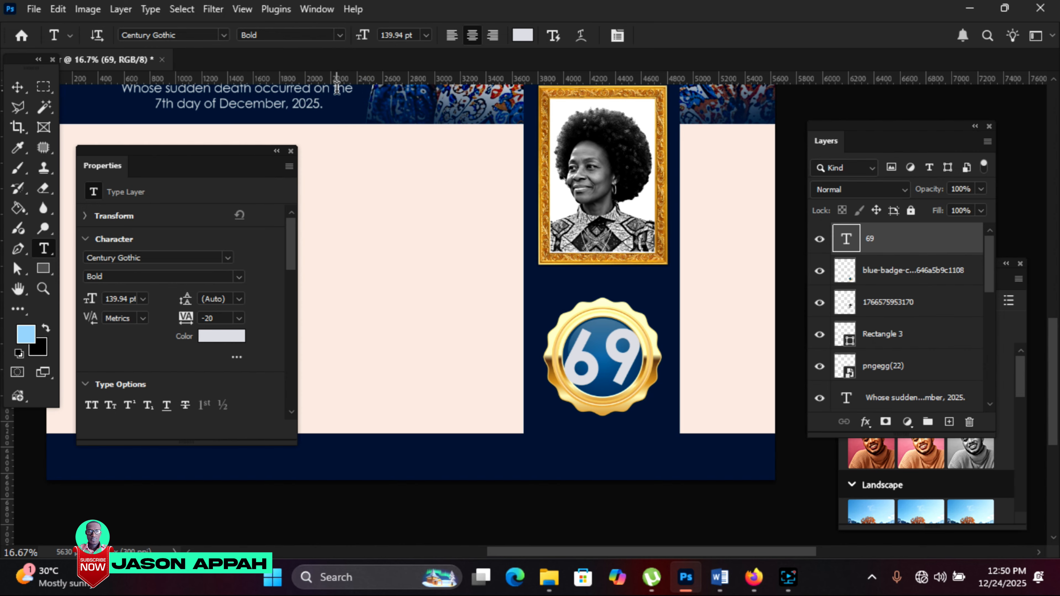
click(21, 88)
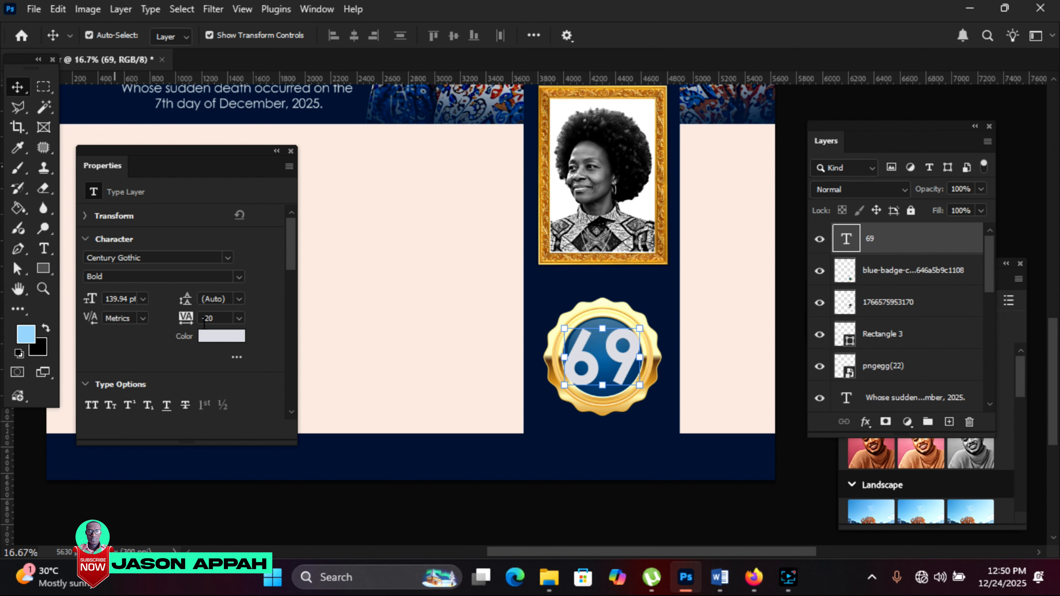
Set the tracking of the "69" text on the badge to -200
click(238, 319)
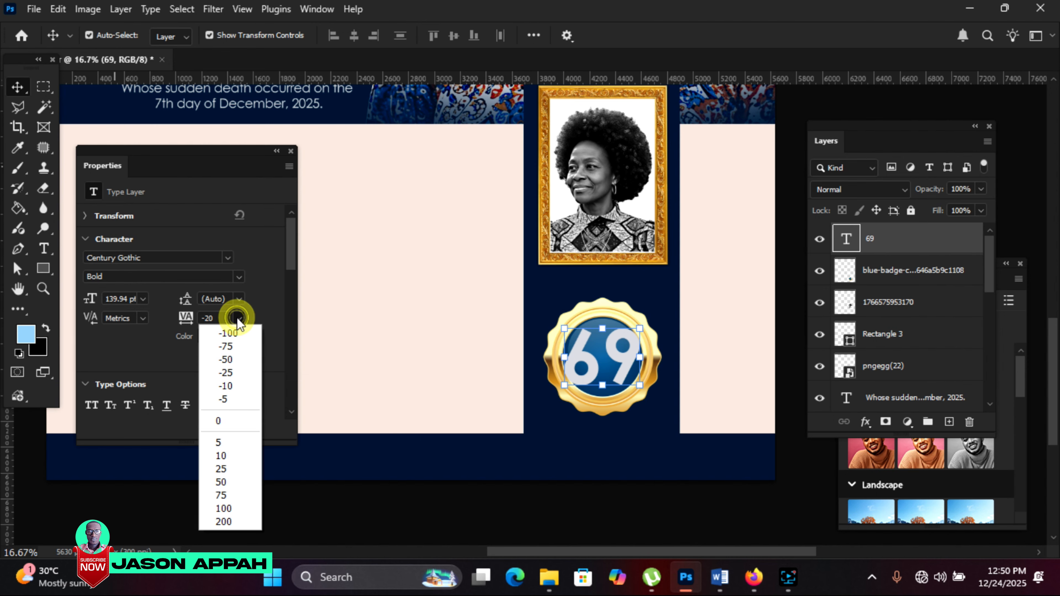
click(236, 421)
drag(192, 325, 184, 322)
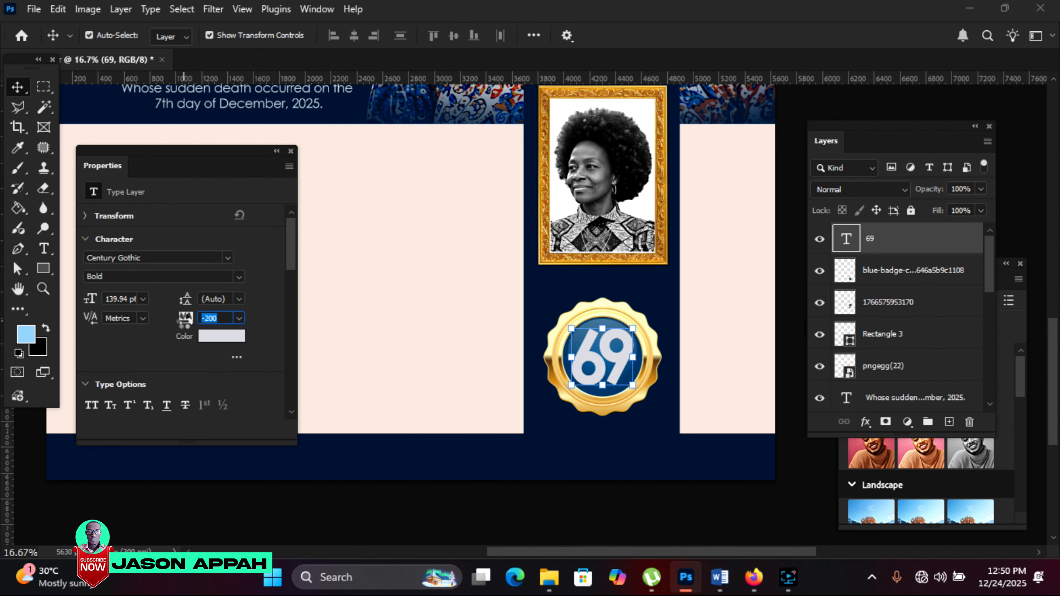
Add a Multiply drop shadow to the badge's "69" text at 51% opacity, 7 px distance, 27% spread and 35 px size
key(Return)
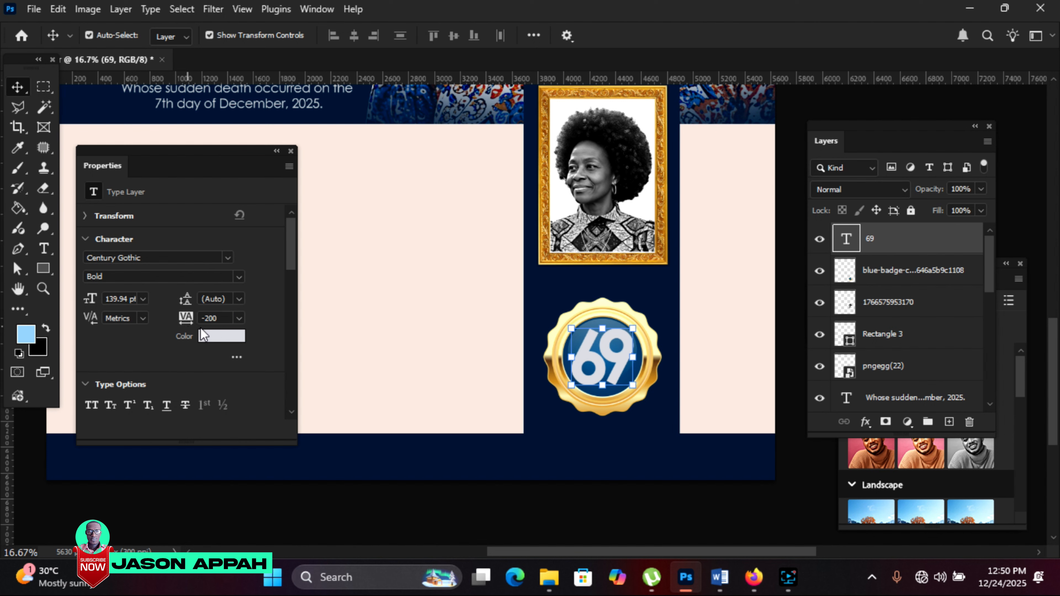
click(610, 352)
click(865, 423)
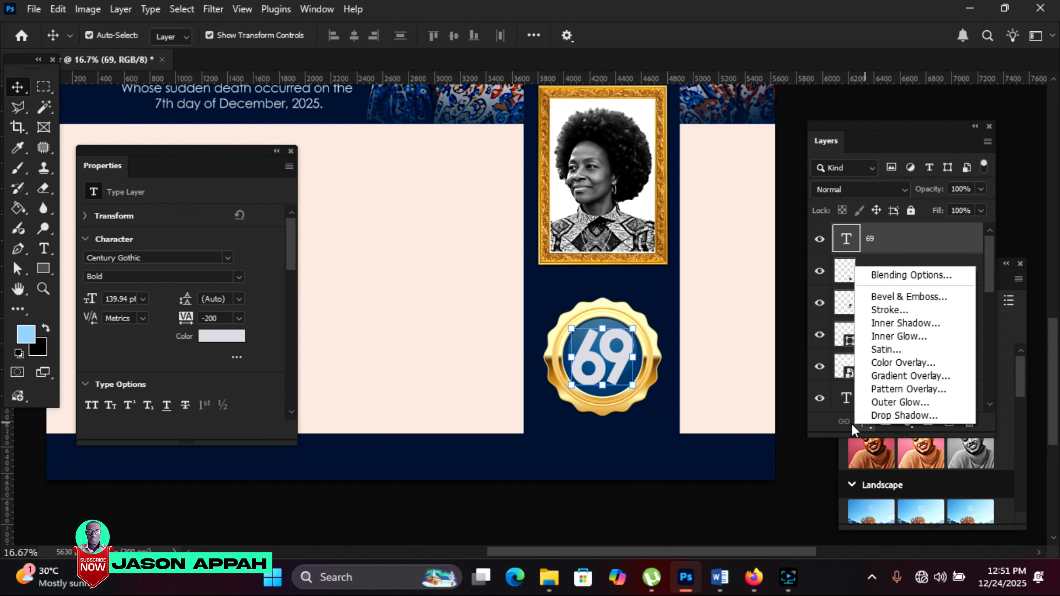
click(881, 416)
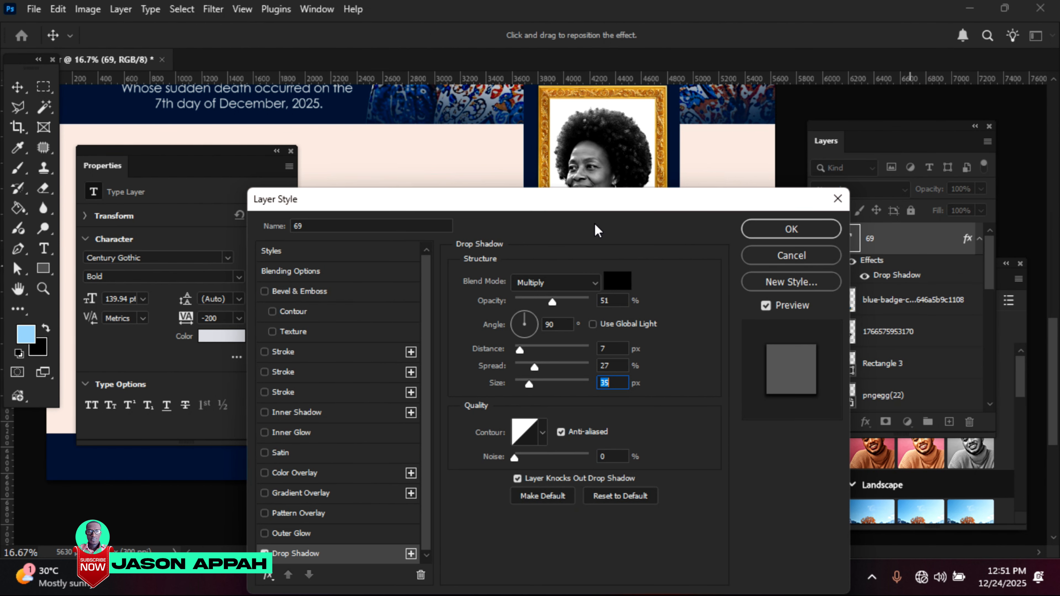
click(783, 233)
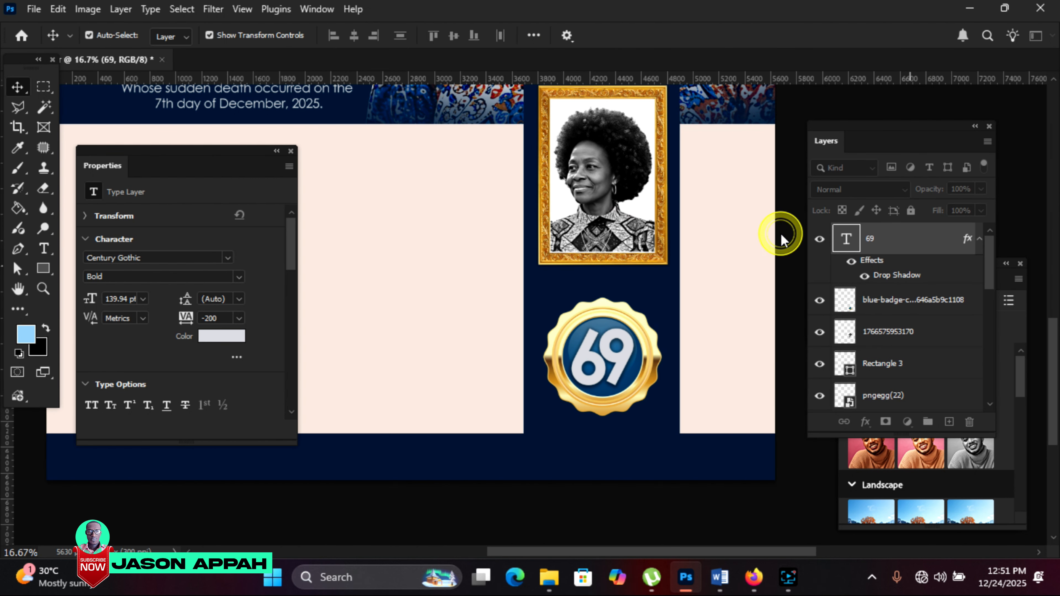
click(700, 497)
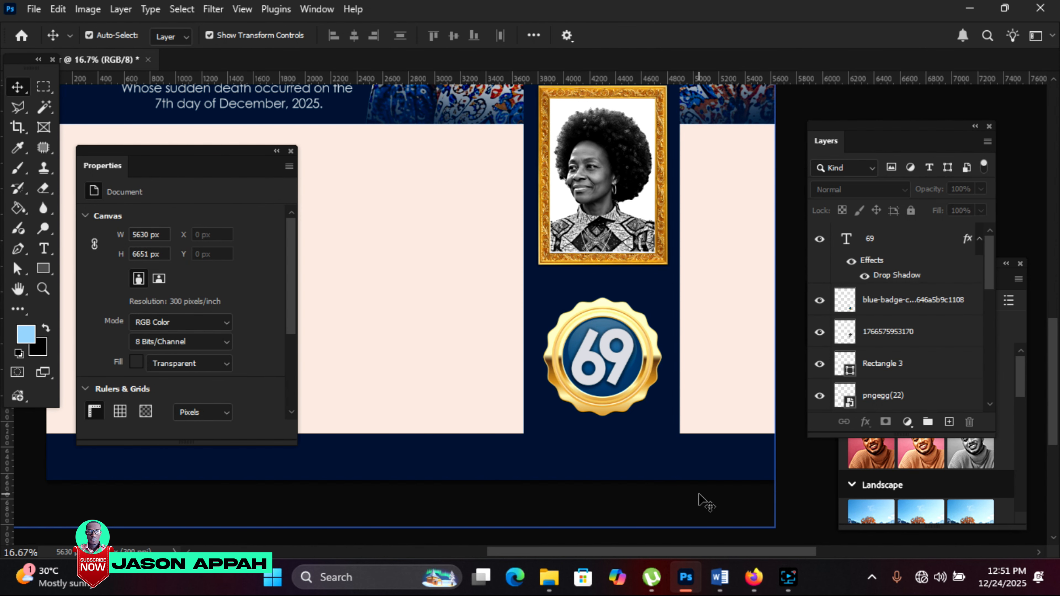
scroll(705, 503, down, 3)
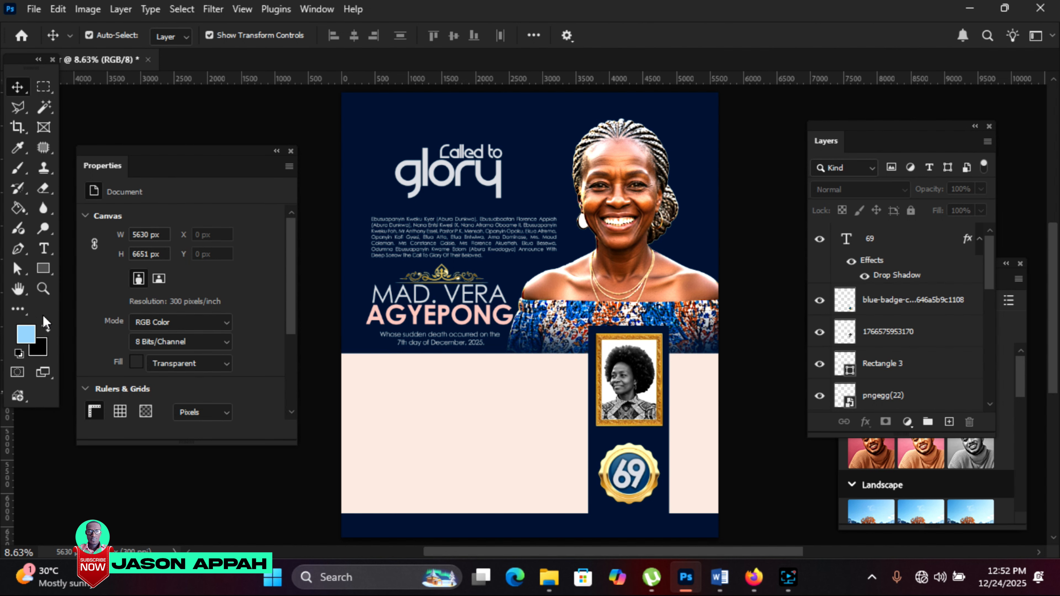
Draw a navy rectangle about 825 × 140 px at the upper left of the cream panel and widen it slightly
click(43, 288)
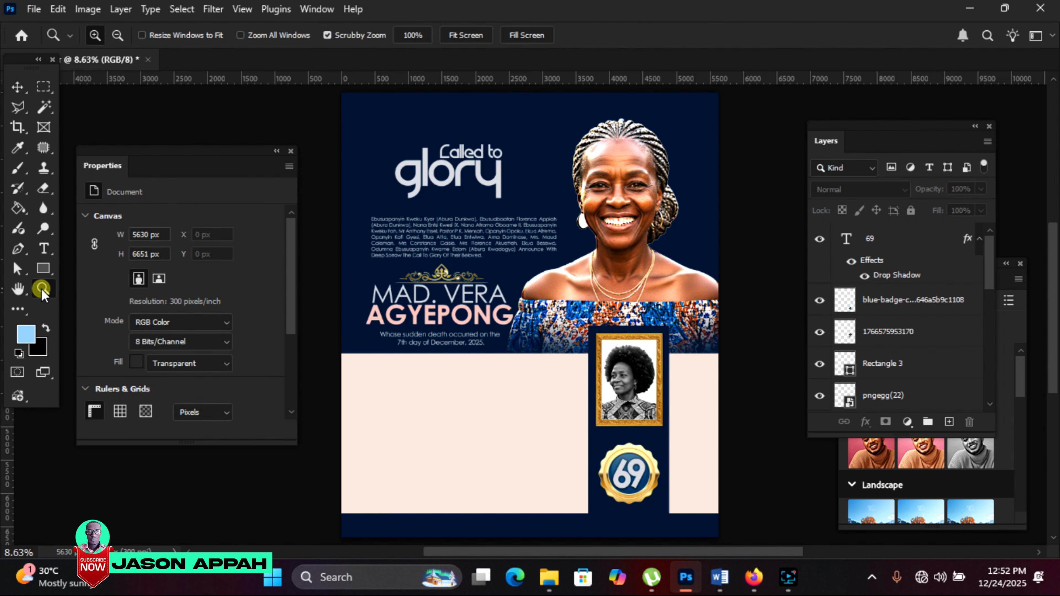
click(415, 487)
click(415, 488)
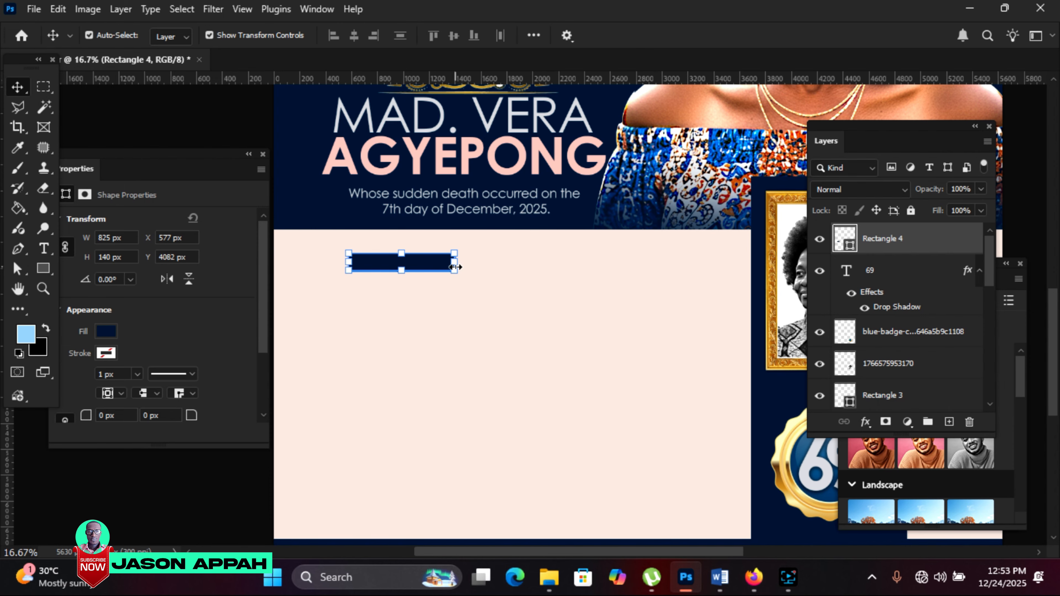
drag(454, 265, 472, 267)
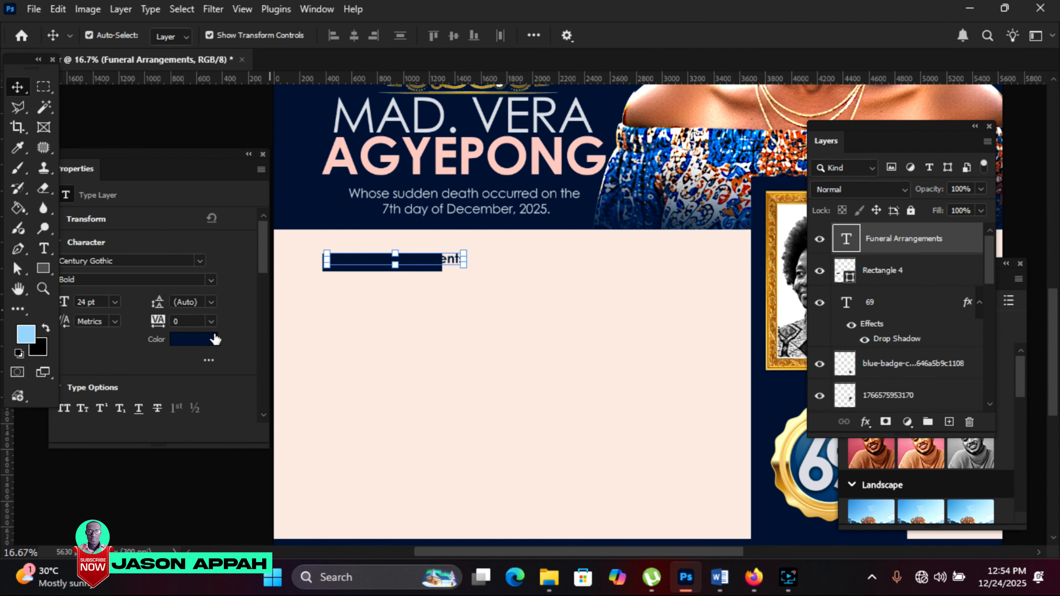
Recolour the "Funeral Arrangements" heading text to the cream sampled from the panel
click(196, 339)
click(354, 314)
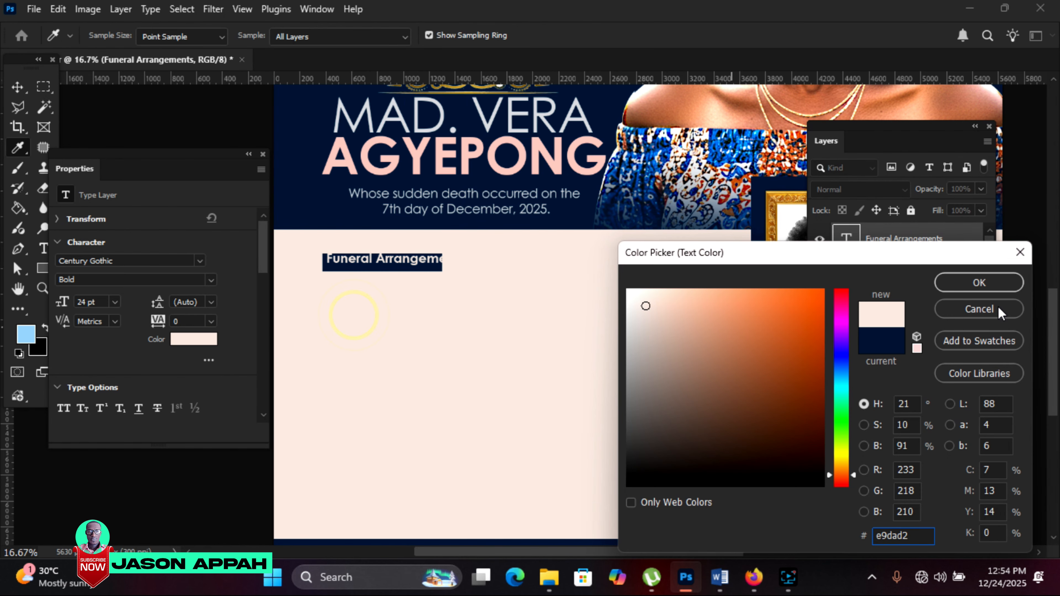
click(996, 286)
Set the "Funeral Arrangements" heading to all caps and position it over the navy bar
drag(262, 236, 257, 271)
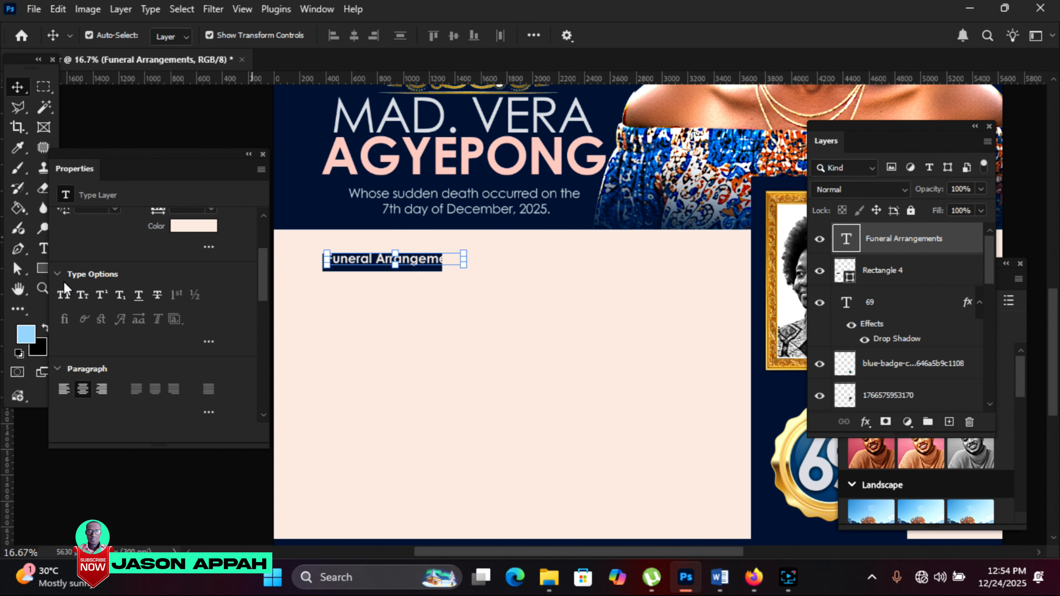
click(64, 295)
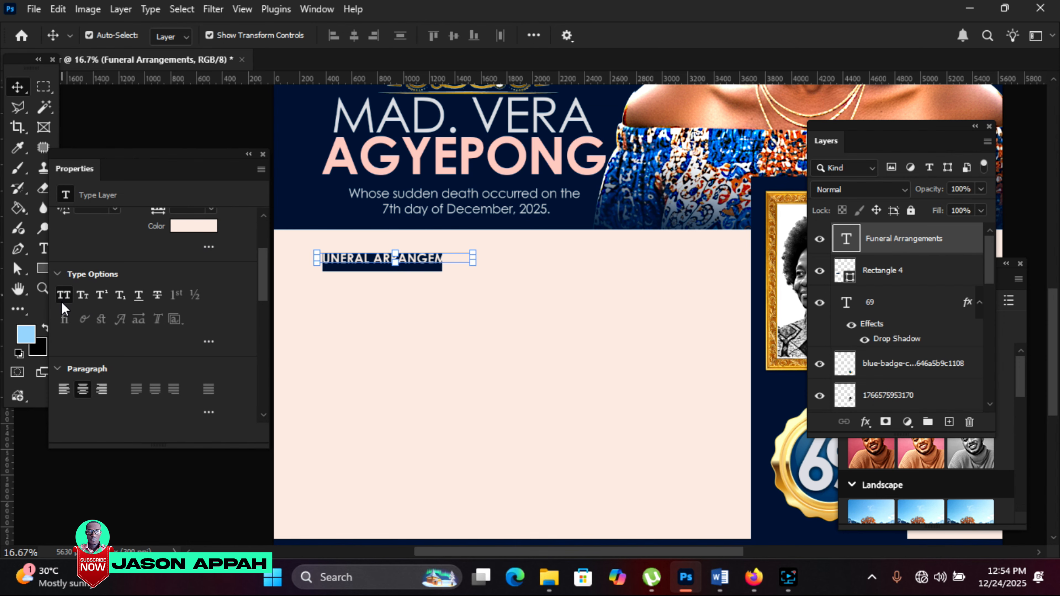
drag(358, 261, 374, 263)
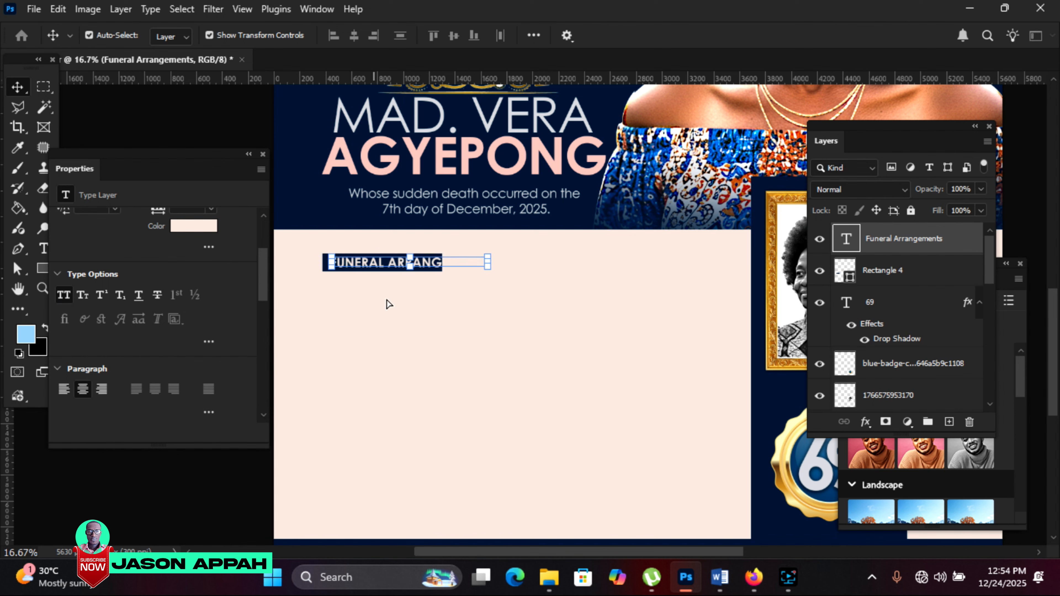
Switch to the Word document and copy the bulleted list under Funeral Arrangements
key(alt+Tab)
right_click(486, 217)
click(517, 242)
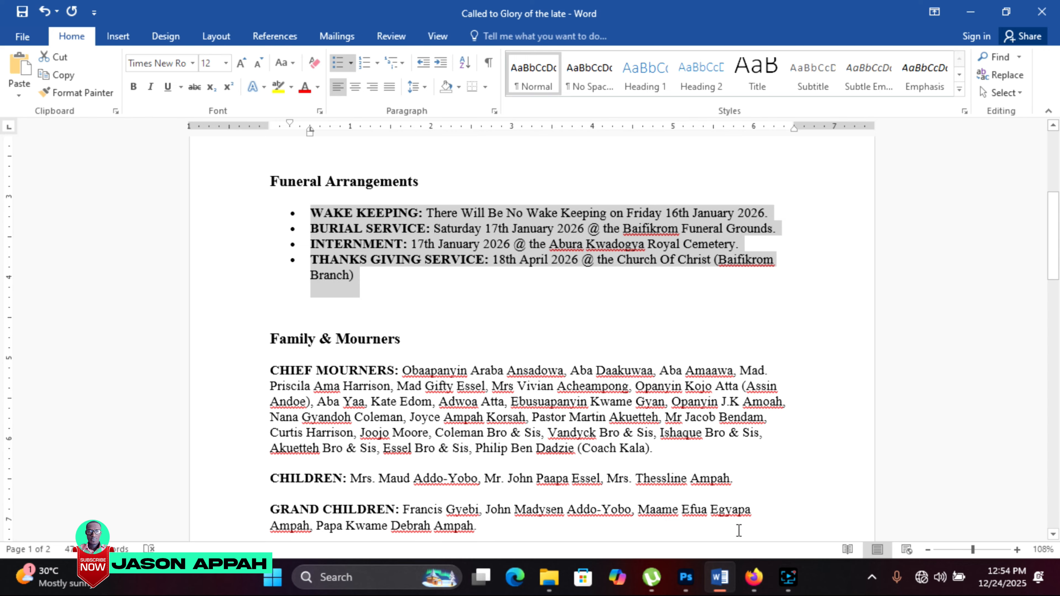
Return to Photoshop and paste the list into a text box below the heading, in navy Century Gothic at 18 pt
mouse_move(754, 586)
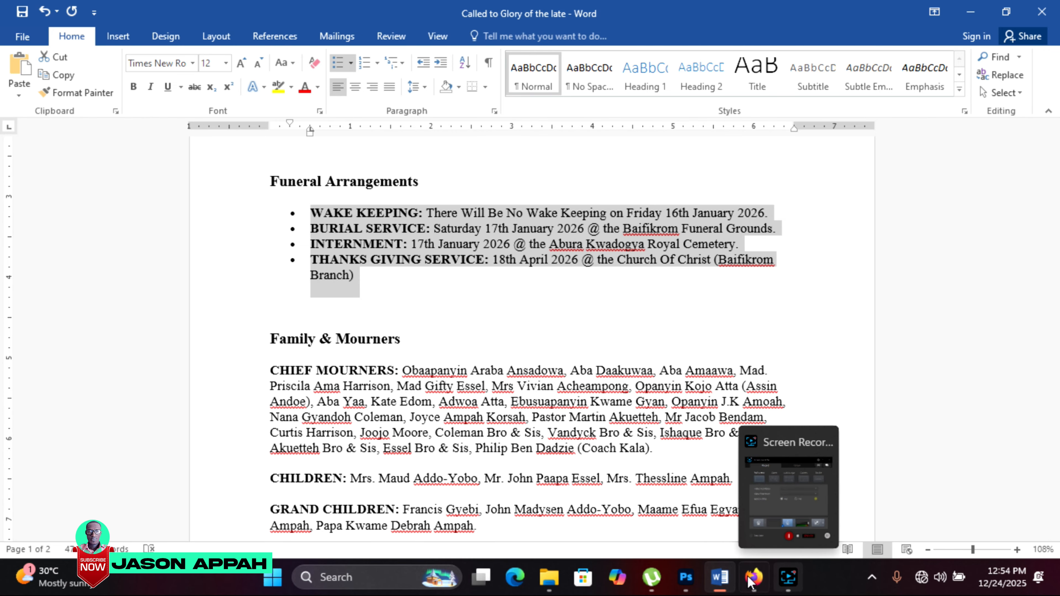
click(687, 588)
drag(116, 167, 140, 121)
key(t)
drag(321, 293, 703, 365)
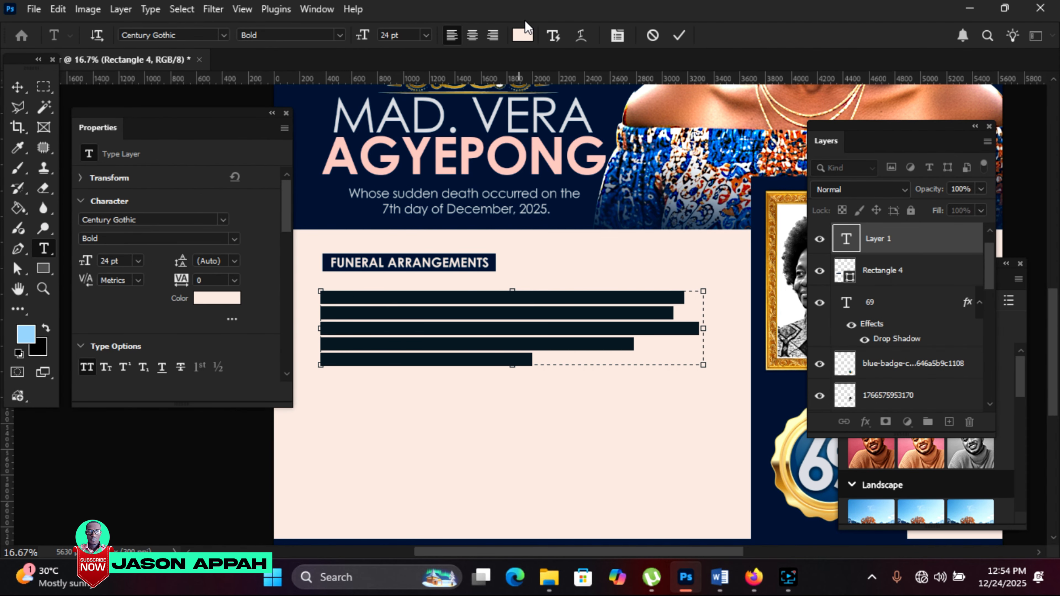
key(ctrl+v)
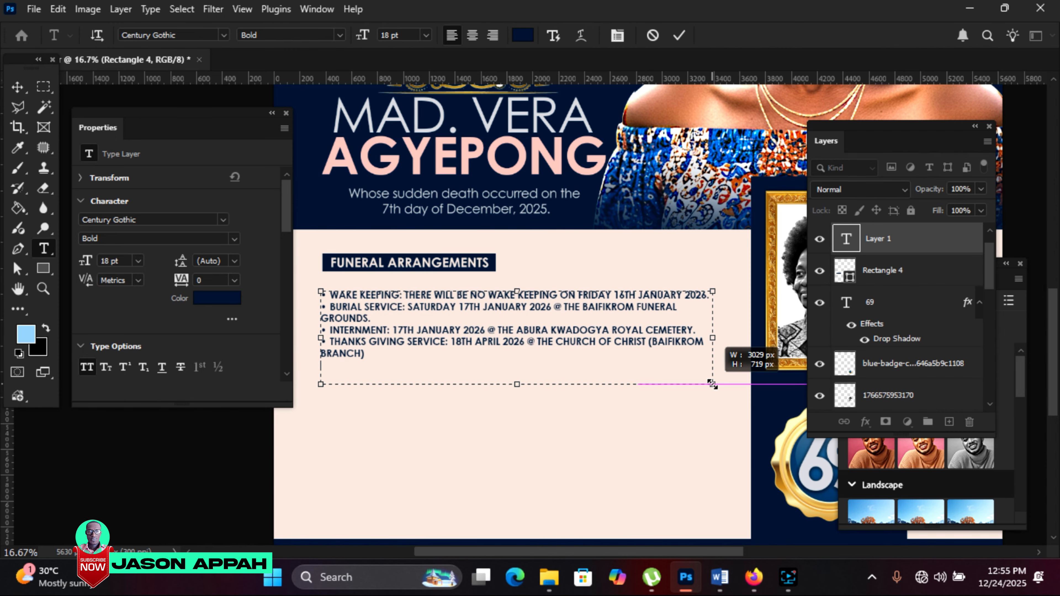
Set the wake-keeping details and burial service line to Italic, and the interment details and thanksgiving line to Regular
drag(403, 296, 336, 295)
drag(406, 298, 683, 323)
click(340, 36)
click(319, 69)
drag(392, 331, 365, 354)
click(340, 35)
click(308, 52)
click(329, 309)
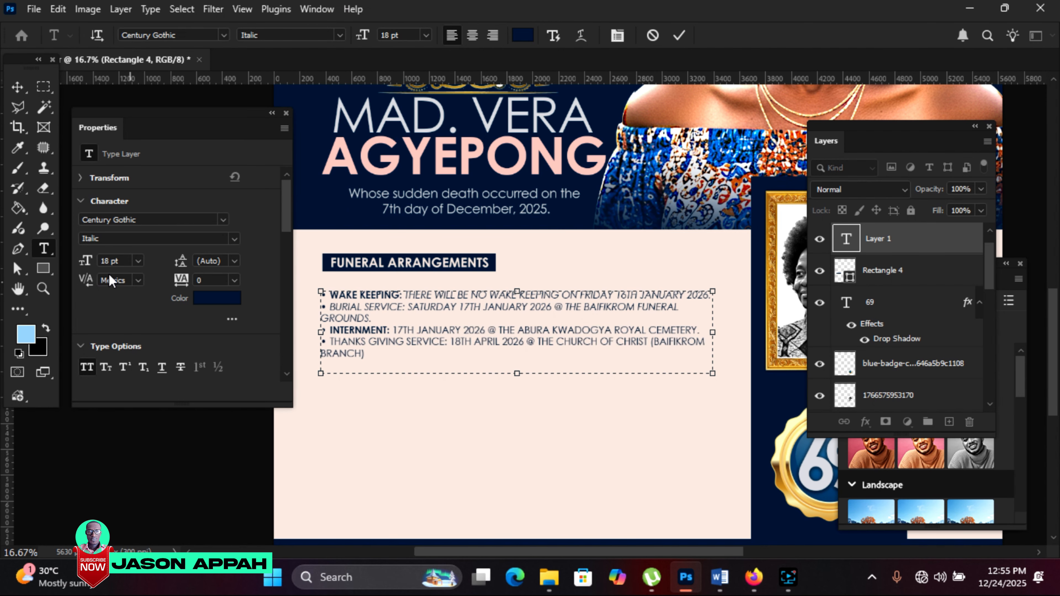
click(679, 36)
Set the words "NO WAKE KEEPING" in the funeral arrangements list to Bold
drag(471, 296, 549, 292)
click(340, 35)
click(318, 87)
key(ctrl)
click(165, 473)
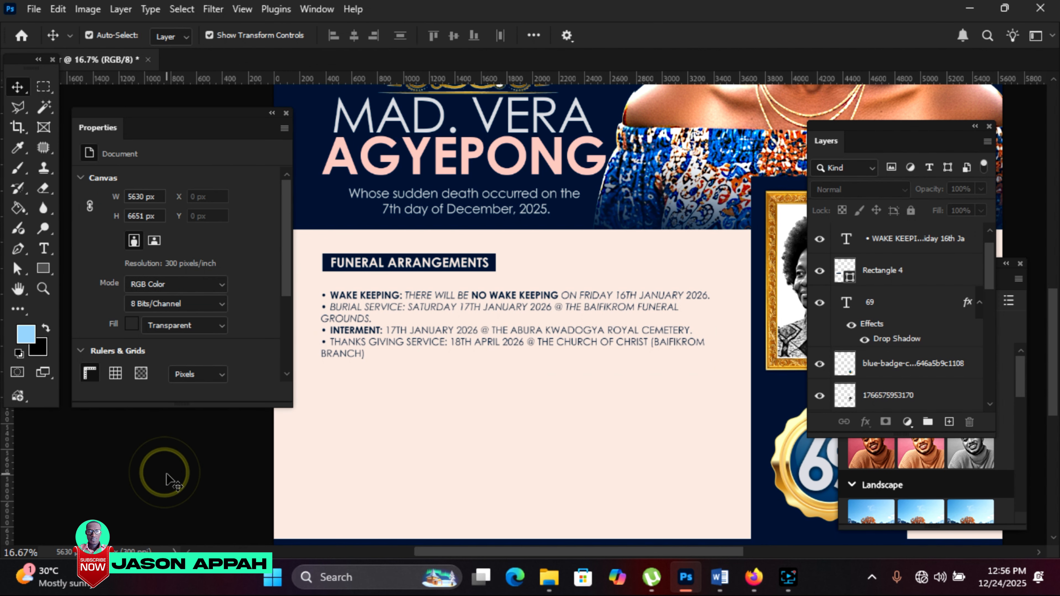
Copy the text from Family & Mourners through Uncles and Aunties in Word and return to Photoshop
click(720, 577)
key(ctrl+a)
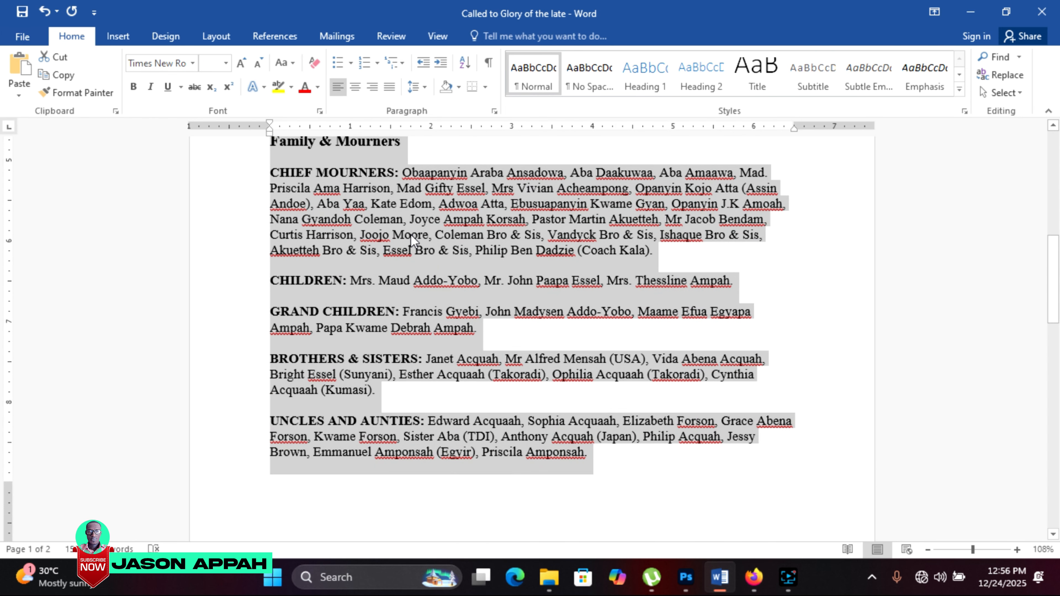
click(686, 577)
Paste the copied family text into a new text box below the funeral arrangements list and enlarge the box
drag(322, 384, 710, 521)
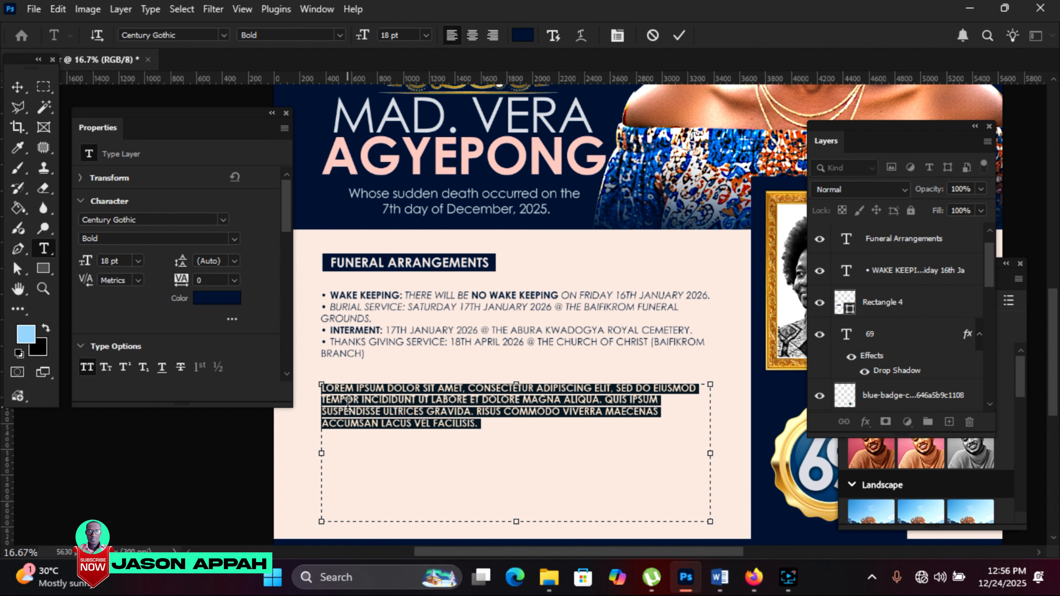
click(426, 36)
click(427, 164)
right_click(352, 408)
click(386, 128)
scroll(735, 379, down, 3)
drag(710, 372, 738, 404)
Insert a blank line before the Children paragraph and set the chief mourners paragraph to Regular
click(323, 311)
key(Return)
drag(704, 302, 367, 231)
click(340, 36)
click(288, 53)
Adjust the Family & Mourners text box below the funeral list and set its text to 16 pt
click(17, 87)
click(592, 219)
drag(638, 391, 640, 414)
click(773, 35)
key(t)
click(324, 370)
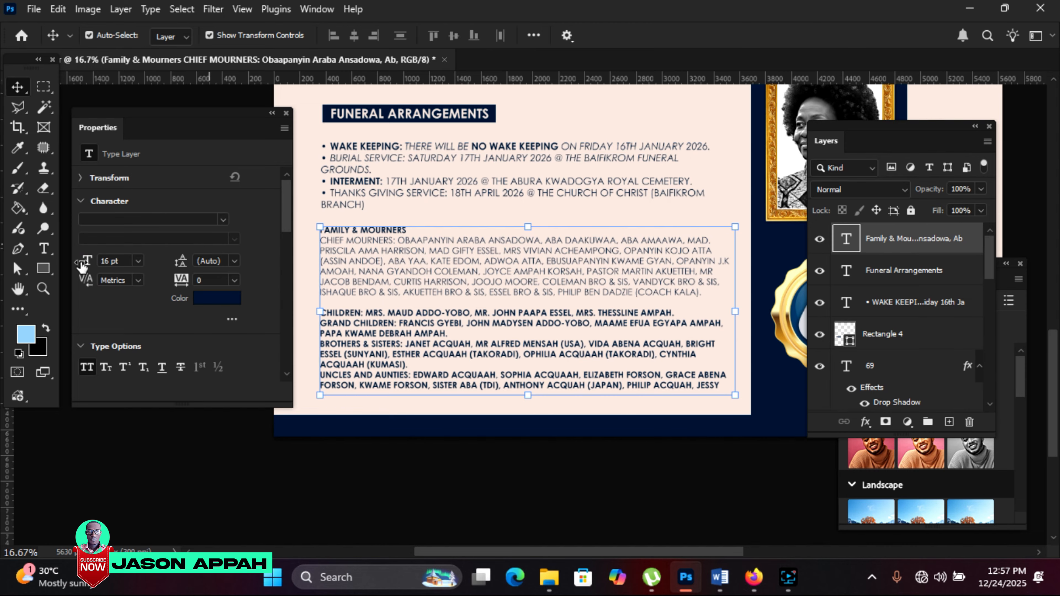
Set the children's names and the whole Grand Children paragraph to Regular
drag(365, 312, 454, 333)
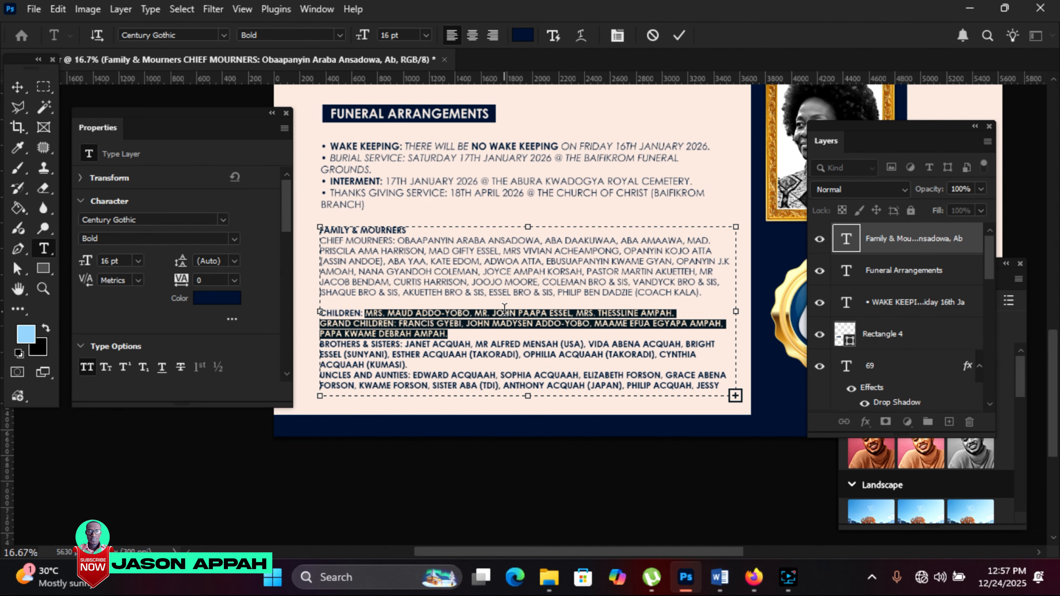
click(340, 35)
click(319, 18)
Insert a blank line before the Brothers & Sisters paragraph and set the names in it to Regular
click(322, 341)
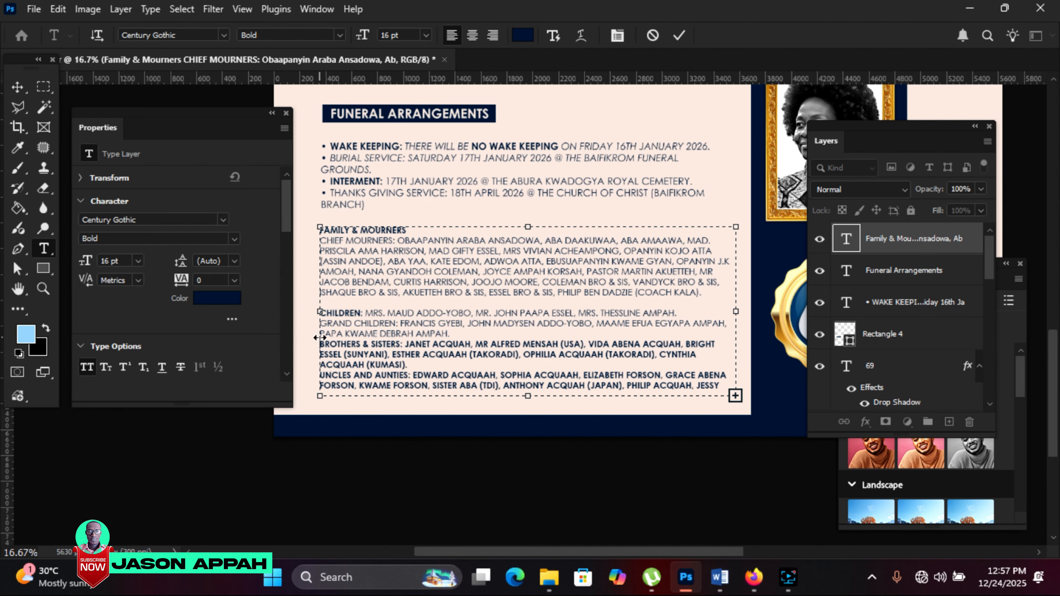
key(Return)
drag(403, 354, 408, 374)
click(340, 35)
click(301, 48)
Insert a blank line before the Uncles and Aunties paragraph and move the family text block up slightly
click(325, 390)
key(Return)
click(18, 87)
drag(384, 234, 384, 225)
Set all names in the Uncles and Aunties paragraph to Regular, including its last line
click(44, 248)
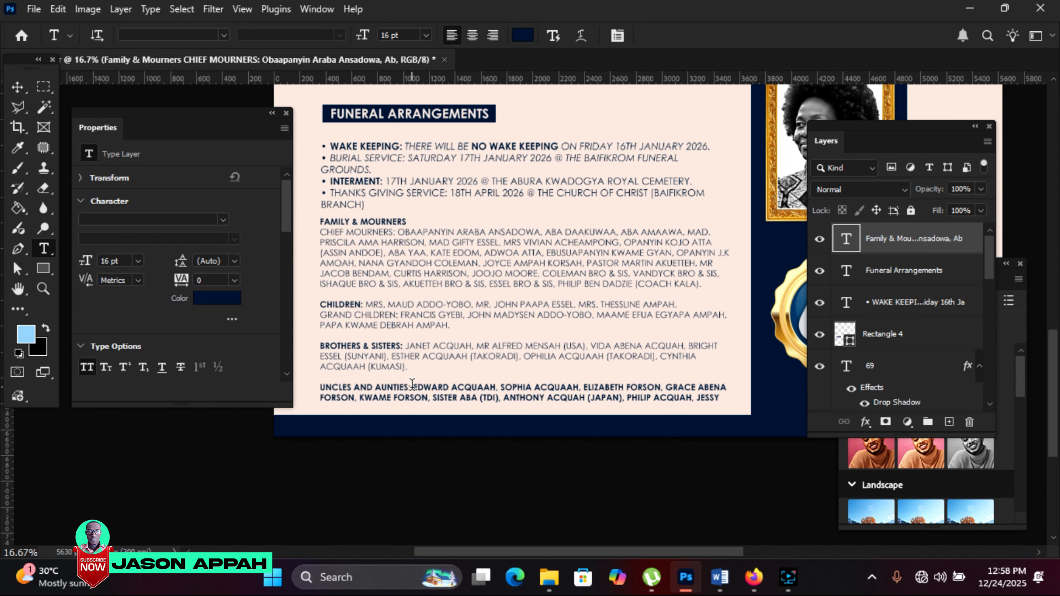
drag(413, 388, 738, 415)
click(340, 35)
click(300, 52)
drag(592, 408, 320, 409)
click(340, 35)
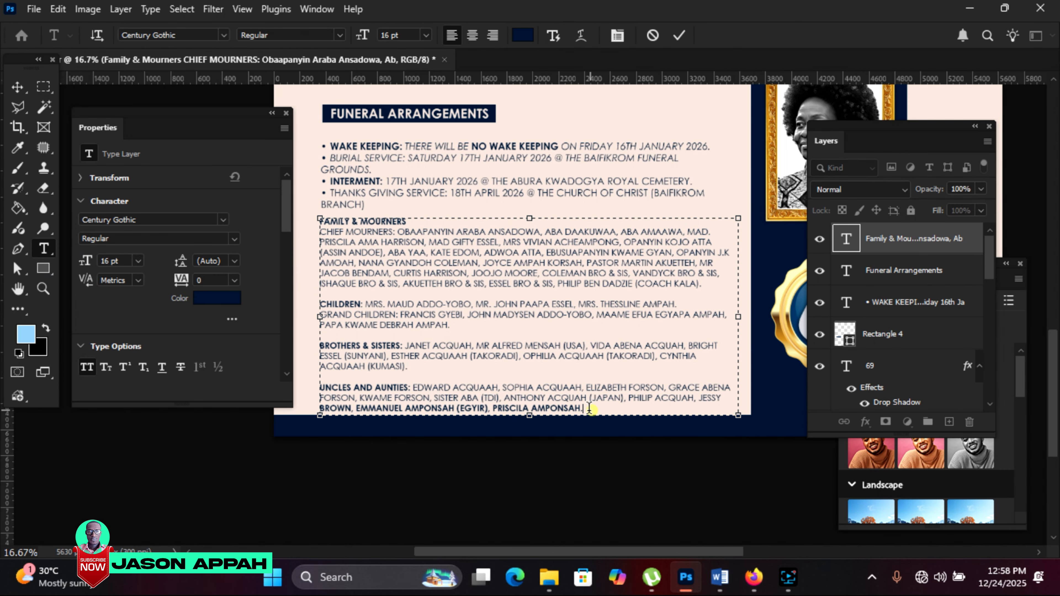
click(301, 53)
click(535, 313)
Nudge the funeral arrangements list and the Family & Mourners block slightly upward on the cream panel
click(18, 87)
drag(358, 153, 356, 144)
drag(399, 239, 398, 233)
key(ctrl+0)
click(766, 219)
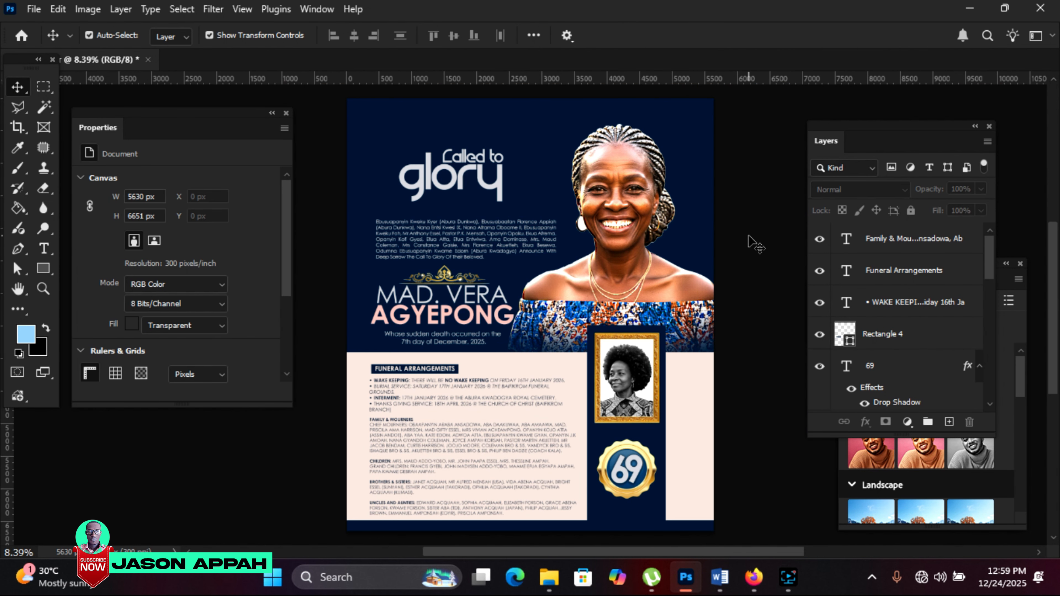
Copy the dress code lines for Saturday and Sunday from the Word document and return to Photoshop
click(754, 577)
scroll(618, 321, down, 1)
scroll(657, 315, up, 1)
click(542, 311)
drag(403, 250, 640, 305)
key(ctrl+c)
right_click(512, 314)
click(536, 13)
click(716, 569)
click(686, 578)
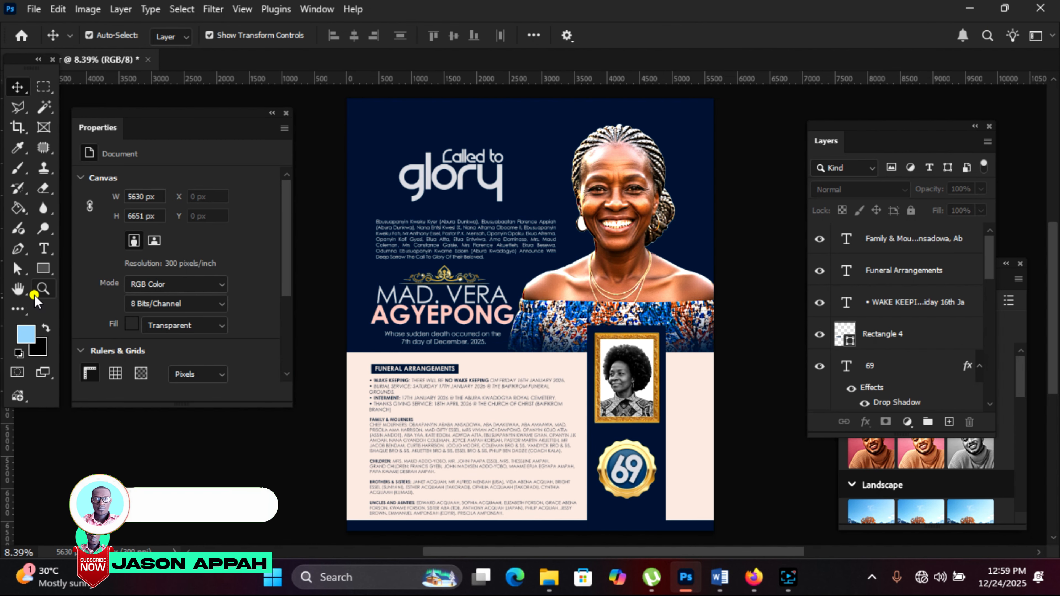
Scale the badge and its "69" text down together and move them up closer to the framed portrait
click(37, 294)
double_click(620, 506)
key(v)
click(642, 443)
shift+click(656, 475)
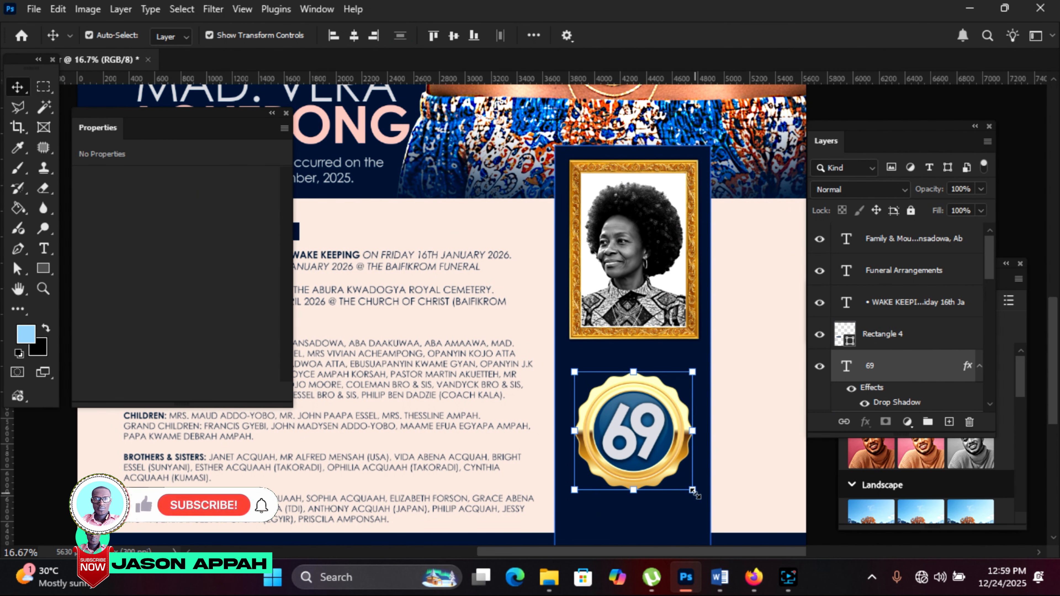
drag(693, 491, 685, 482)
drag(638, 438, 637, 424)
click(764, 35)
Paste the dress code text below the badge and set its tracking to 0
scroll(743, 292, down, 3)
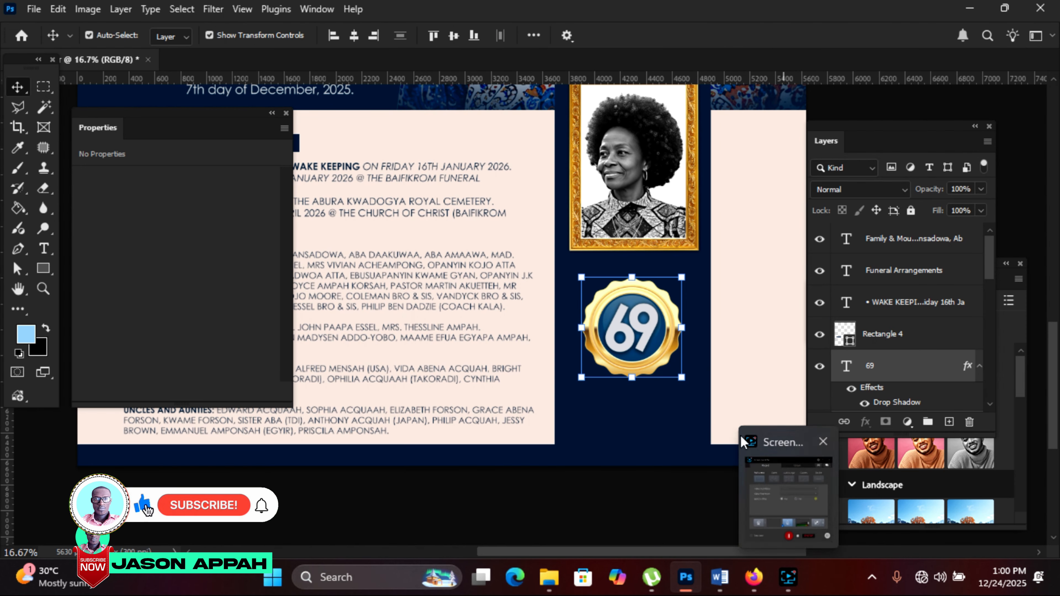
key(ctrl+v)
click(235, 261)
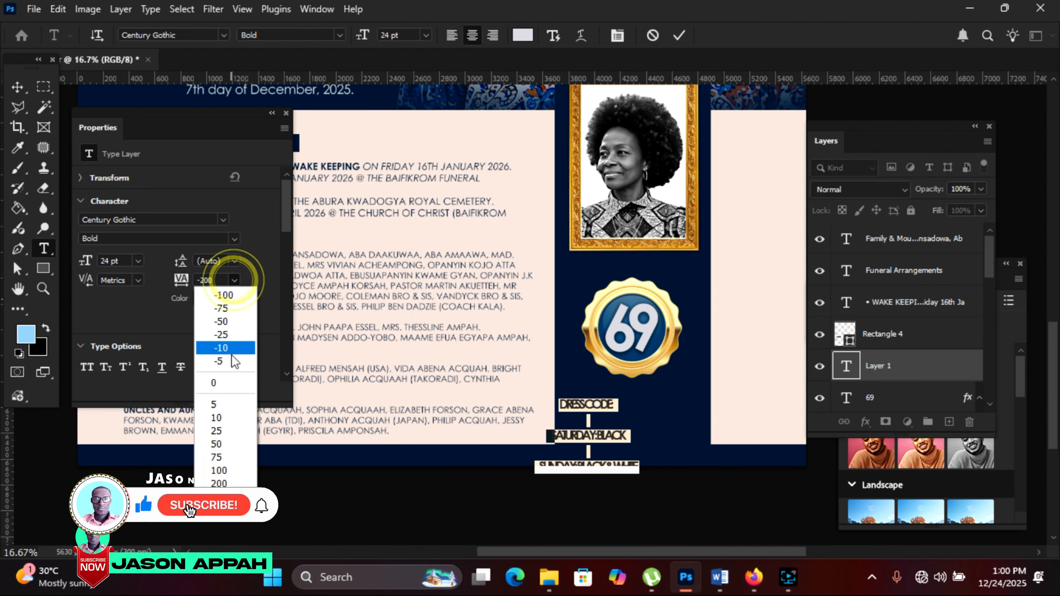
click(222, 350)
Move the dress code text directly under the badge and scale it down to 16.22 pt
click(18, 87)
drag(598, 426, 634, 409)
mouse_move(707, 382)
mouse_down()
mouse_move(607, 393)
mouse_move(651, 399)
mouse_move(686, 384)
mouse_up()
click(768, 35)
click(768, 36)
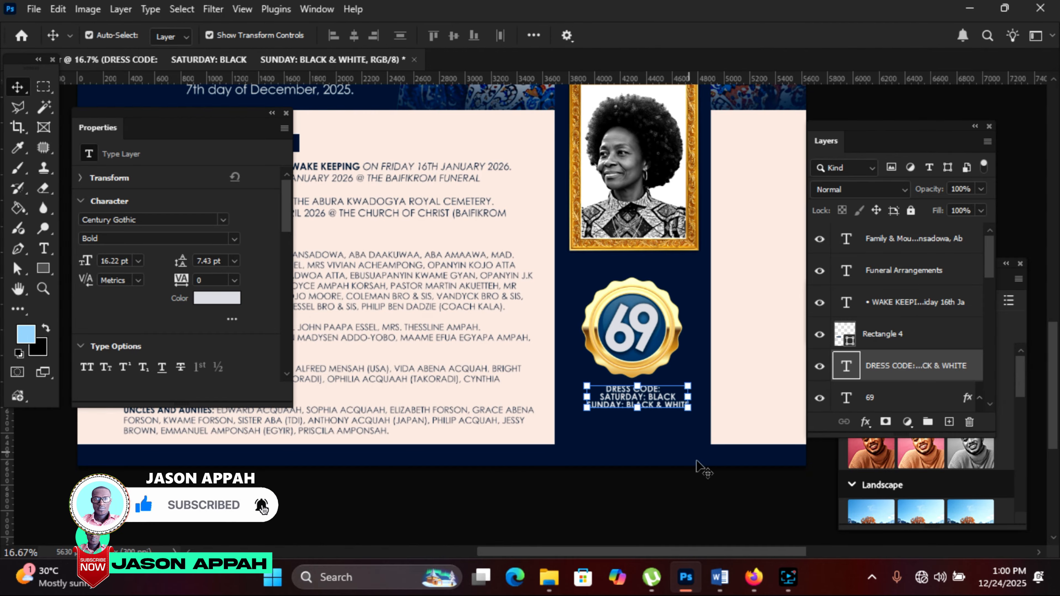
Switch to the Word document and copy the line "ALL FRIENDS & SYMPATHIZERS ARE CORDIALLY INVITED"
click(718, 579)
scroll(358, 247, up, 8)
scroll(358, 247, down, 15)
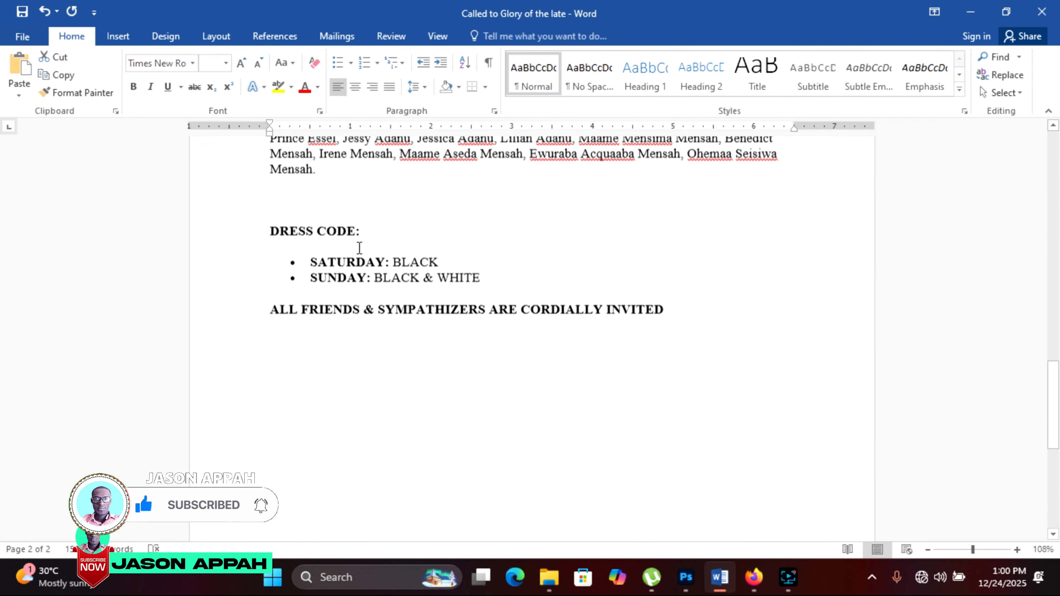
drag(271, 289, 664, 291)
right_click(632, 292)
click(667, 322)
Return to Photoshop, collapse the Properties panel and lower the cream panel's bottom edge slightly
click(689, 582)
click(272, 114)
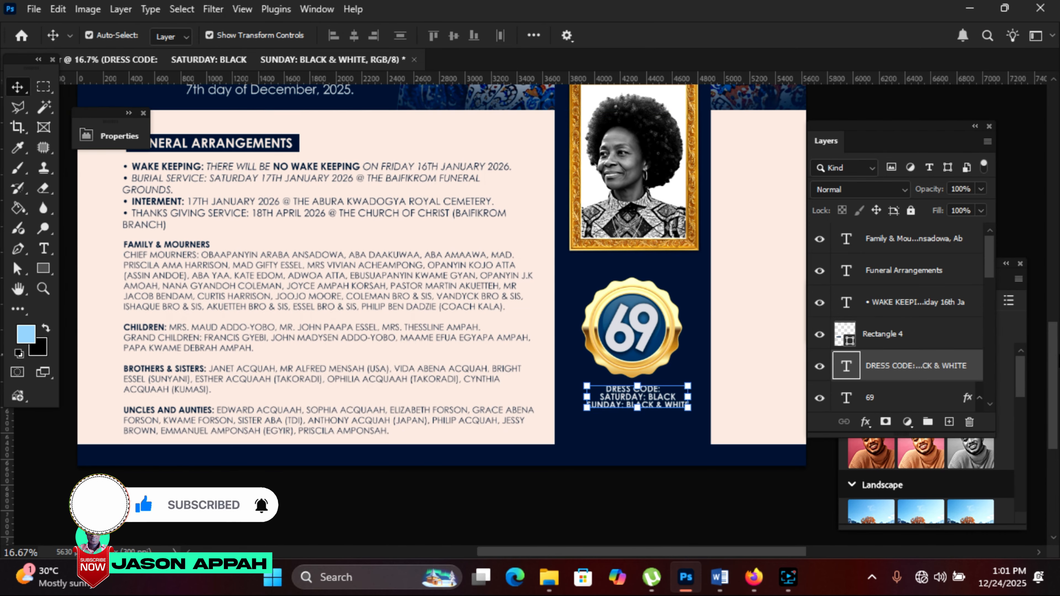
scroll(633, 388, up, 4)
scroll(634, 389, down, 5)
click(461, 412)
drag(442, 422, 441, 434)
Paste the line "ALL FRIENDS & SYMPATHIZERS ARE CORDIALLY INVITED" as a new text layer and move it onto the navy strip below the cream panel
click(44, 249)
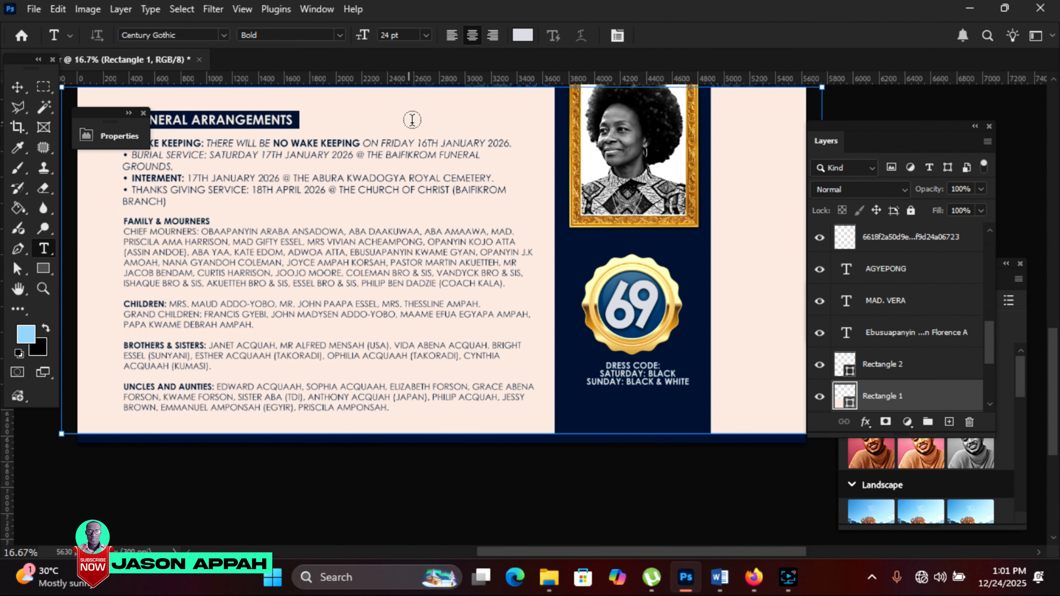
scroll(412, 120, up, 5)
click(412, 121)
click(683, 34)
click(559, 129)
right_click(560, 128)
click(593, 164)
click(21, 89)
drag(754, 127, 654, 365)
Widen the invitation line's letter tracking and centre the line on the navy strip at the poster's foot
drag(363, 203, 365, 214)
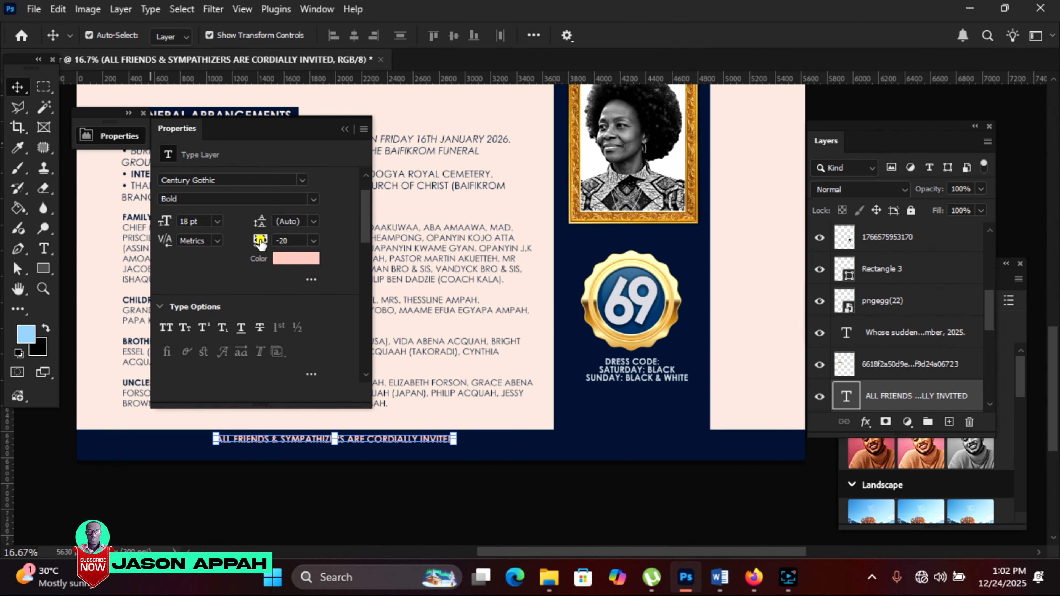
drag(259, 242, 271, 244)
drag(619, 451, 624, 446)
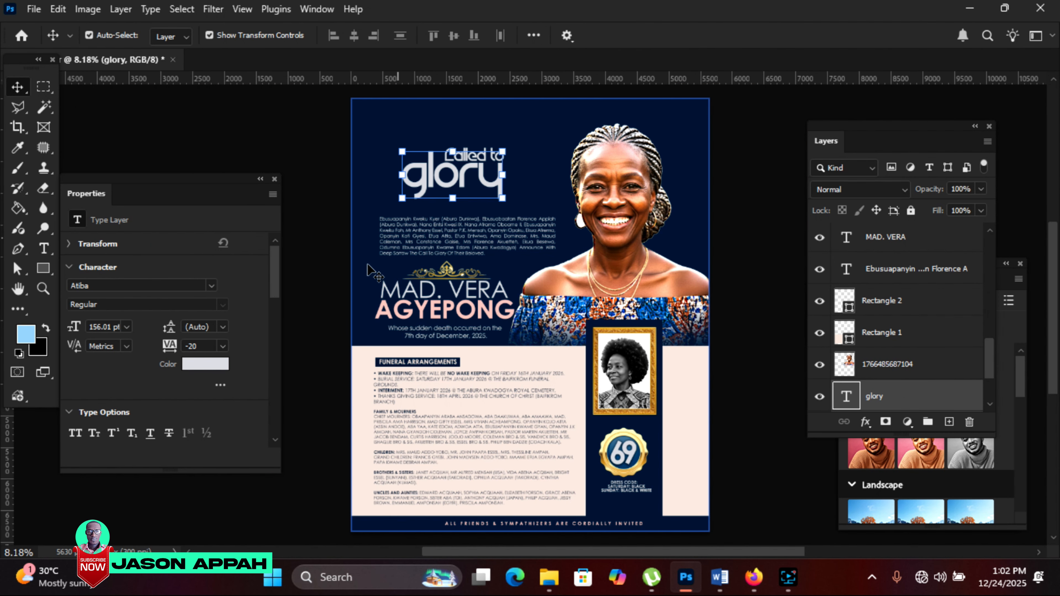
Recolour the word "glory" in the heading with the pink f7beb6 sampled from the deceased's surname, and leave all layers deselected
click(209, 365)
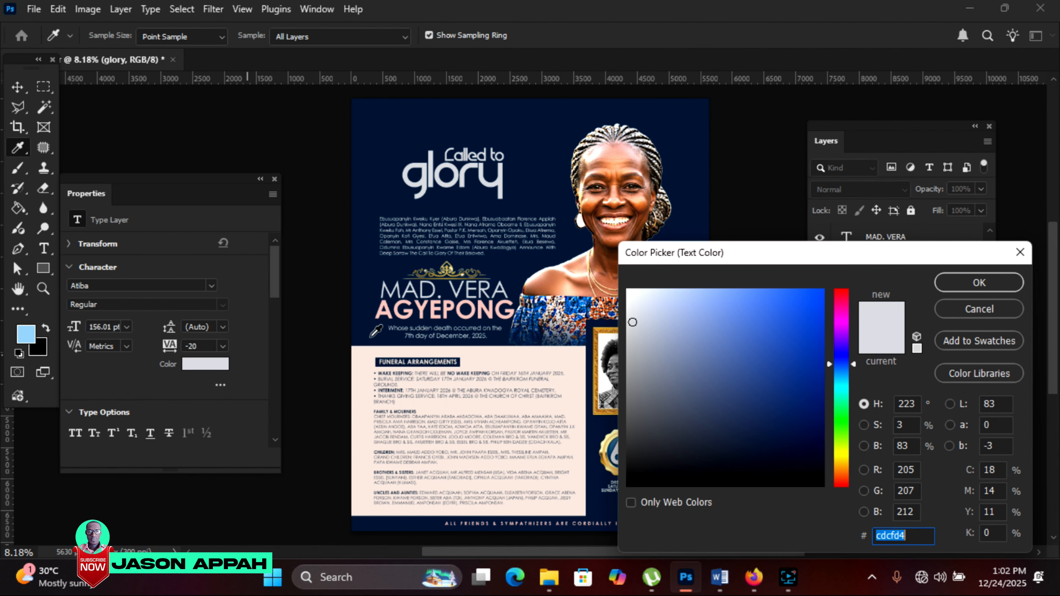
click(493, 306)
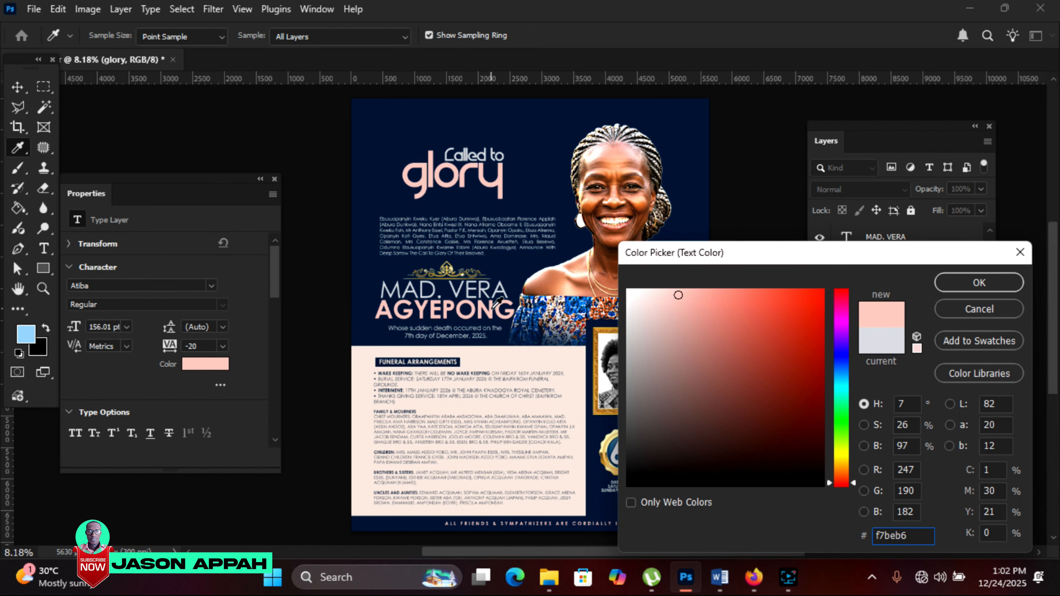
key(Return)
key(v)
click(564, 278)
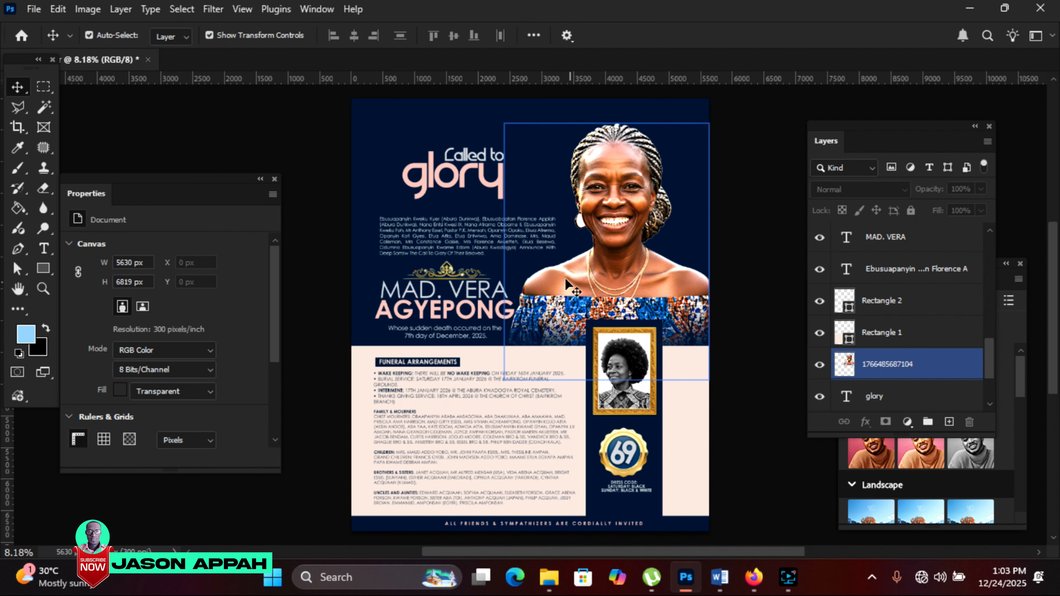
click(273, 144)
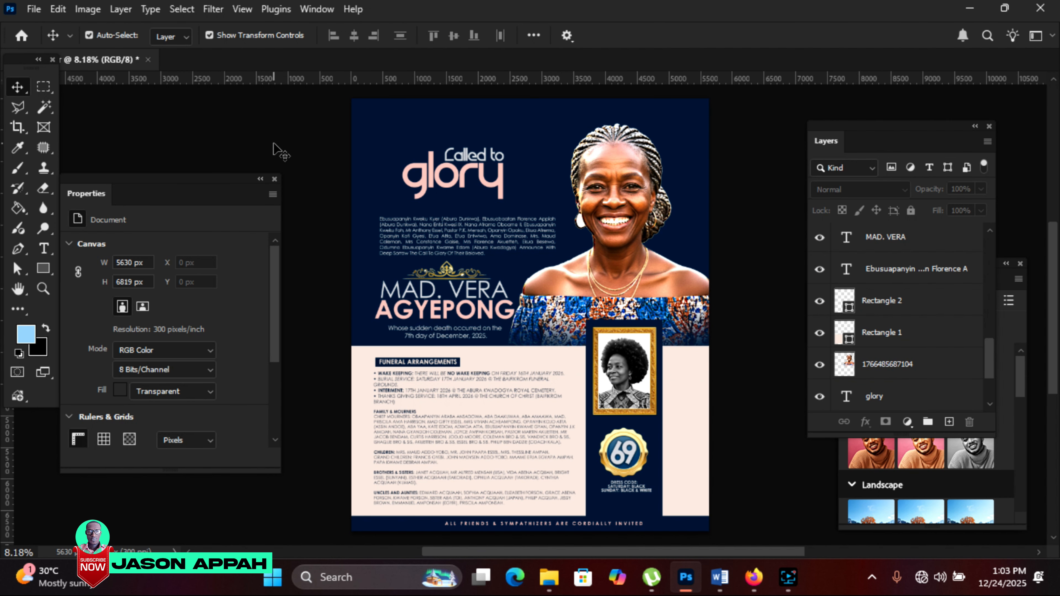